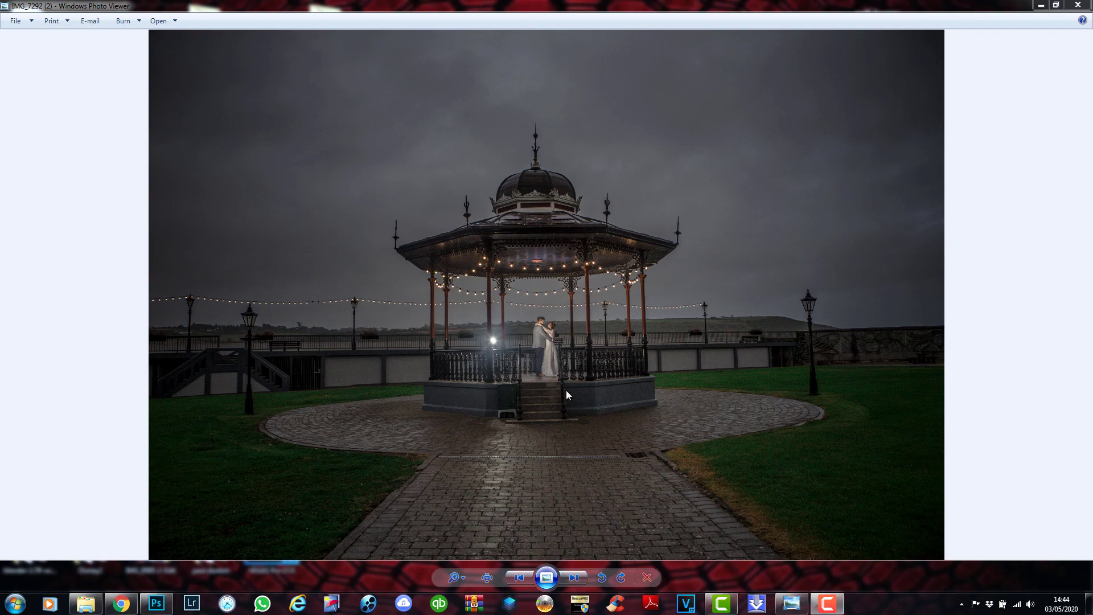
Show the next photo in the image viewer.
click(570, 577)
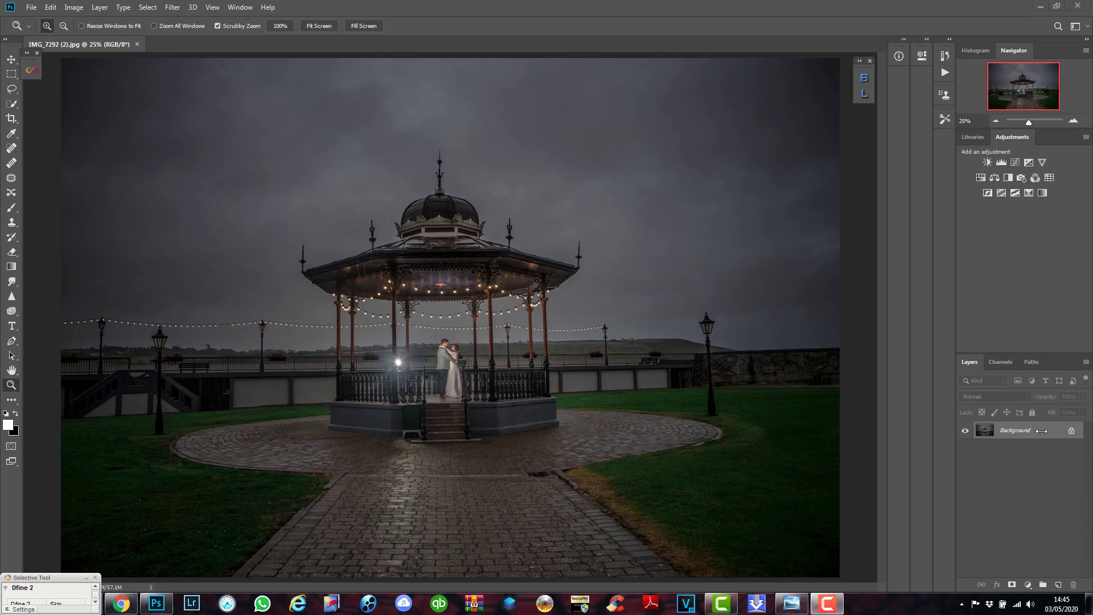
Duplicate the Background layer of the bandstand photo under the default name and dismiss the CCleaner alert.
right_click(1042, 434)
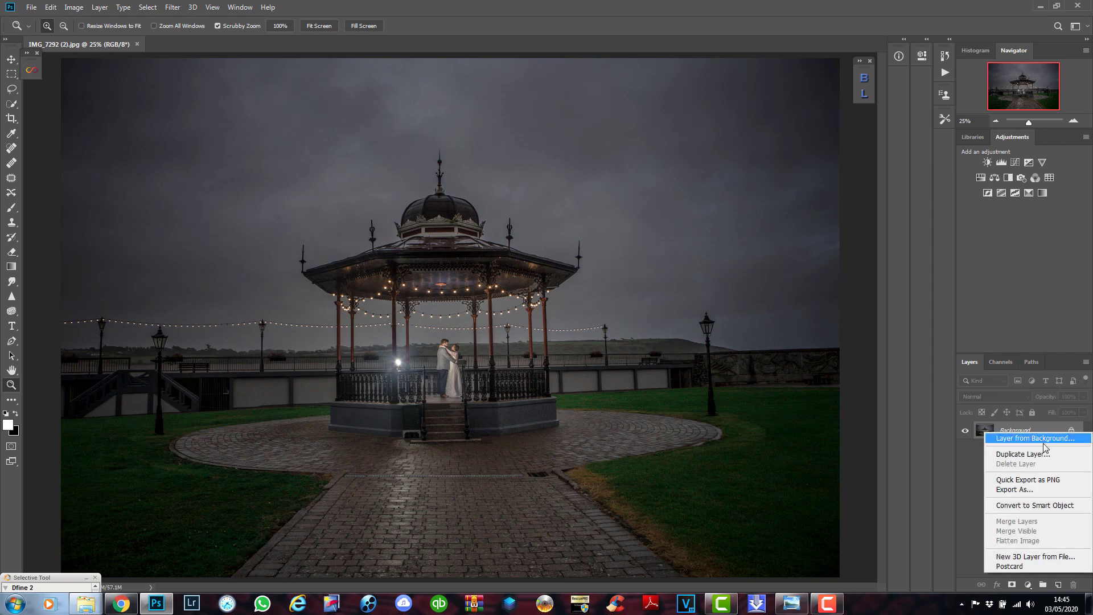
click(1049, 454)
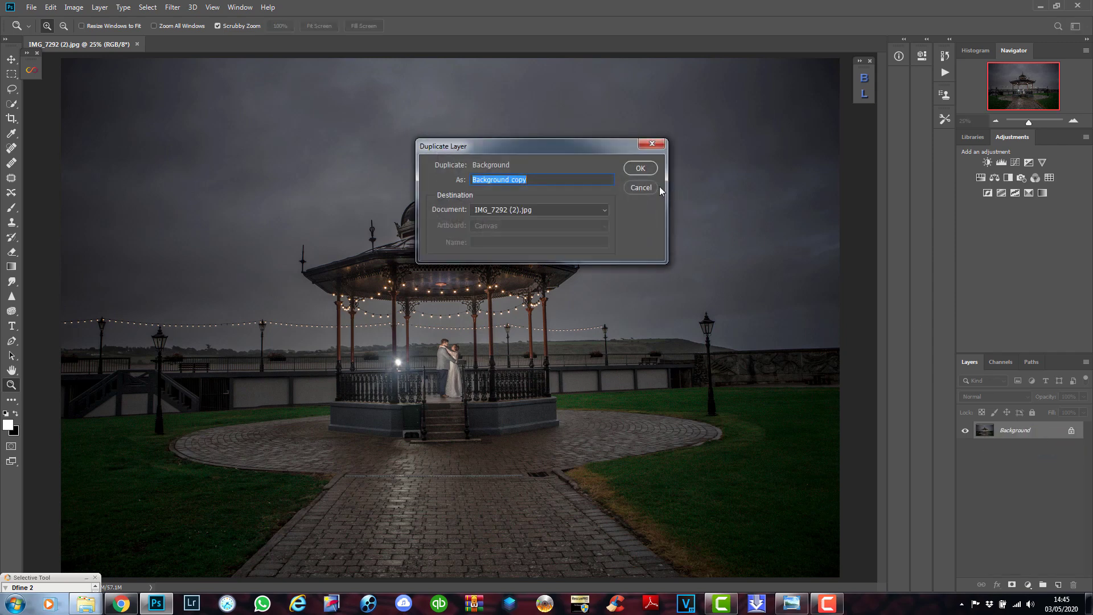
click(640, 168)
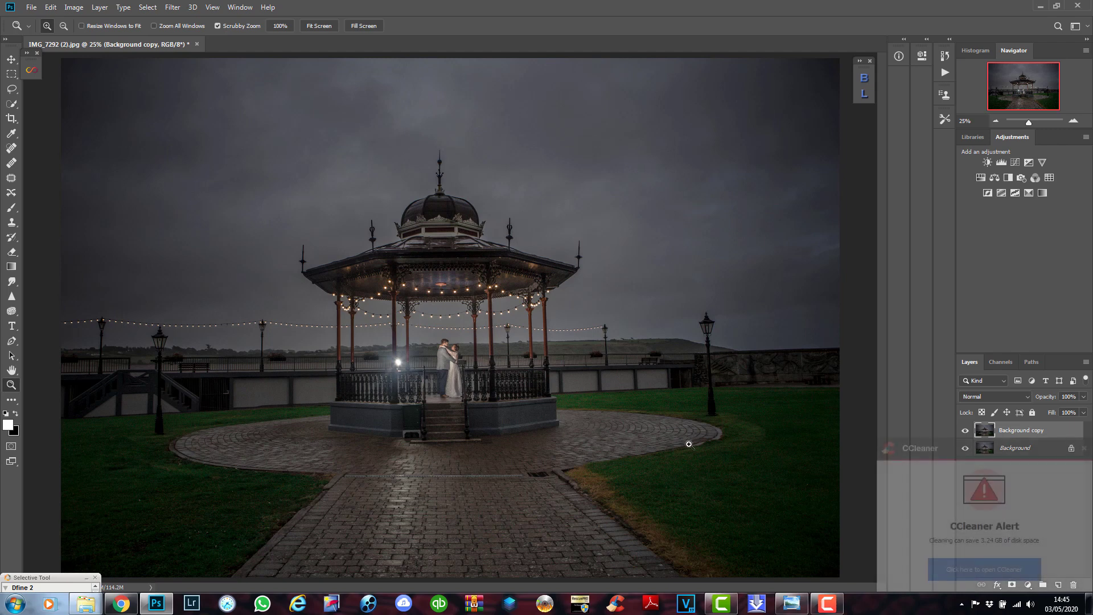
click(1084, 449)
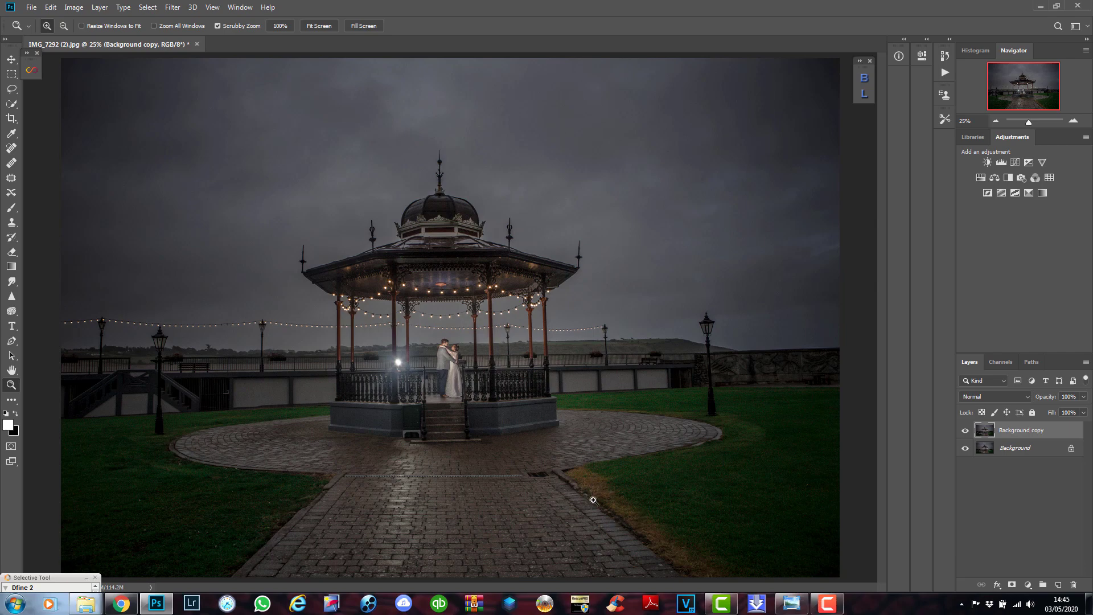
Cover the brown grass along the paved path's edge with sampled green lawn, using a 174 px Clone Stamp brush.
scroll(587, 490, up, 5)
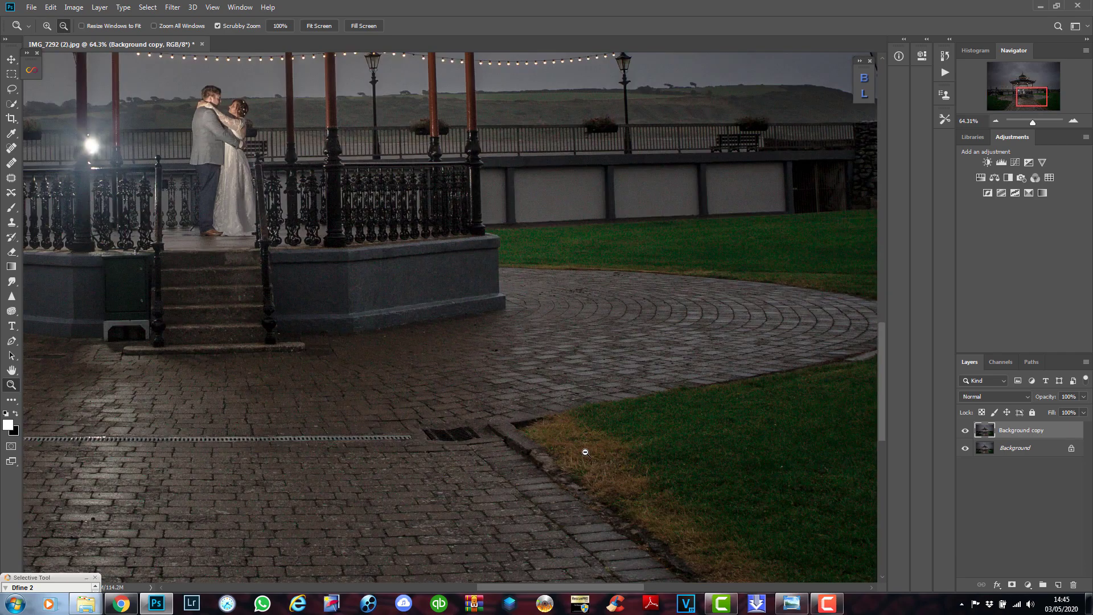
scroll(587, 459, down, 5)
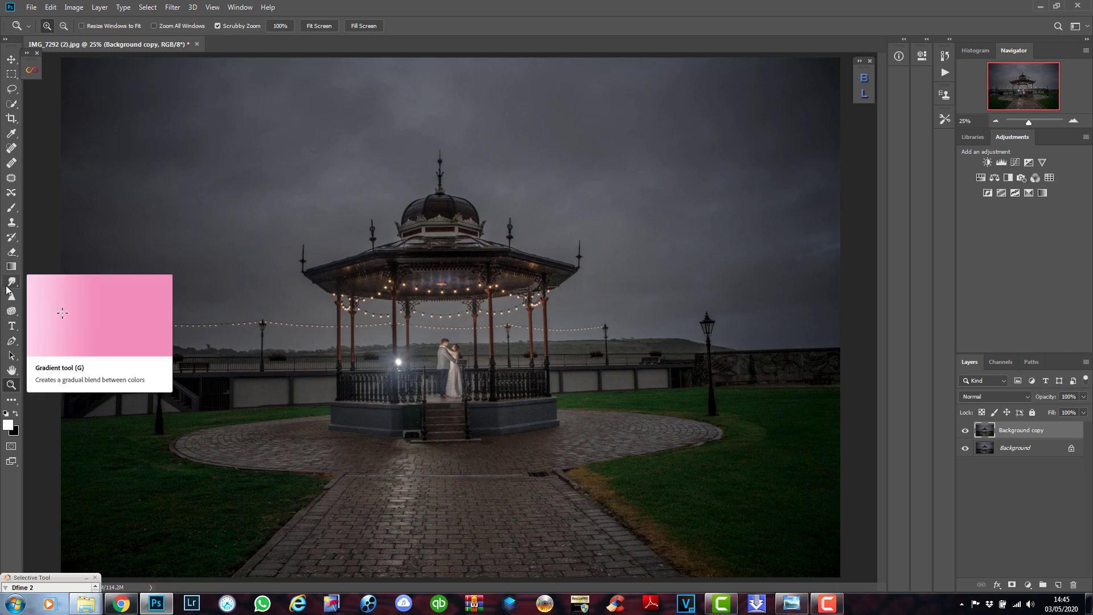
click(12, 222)
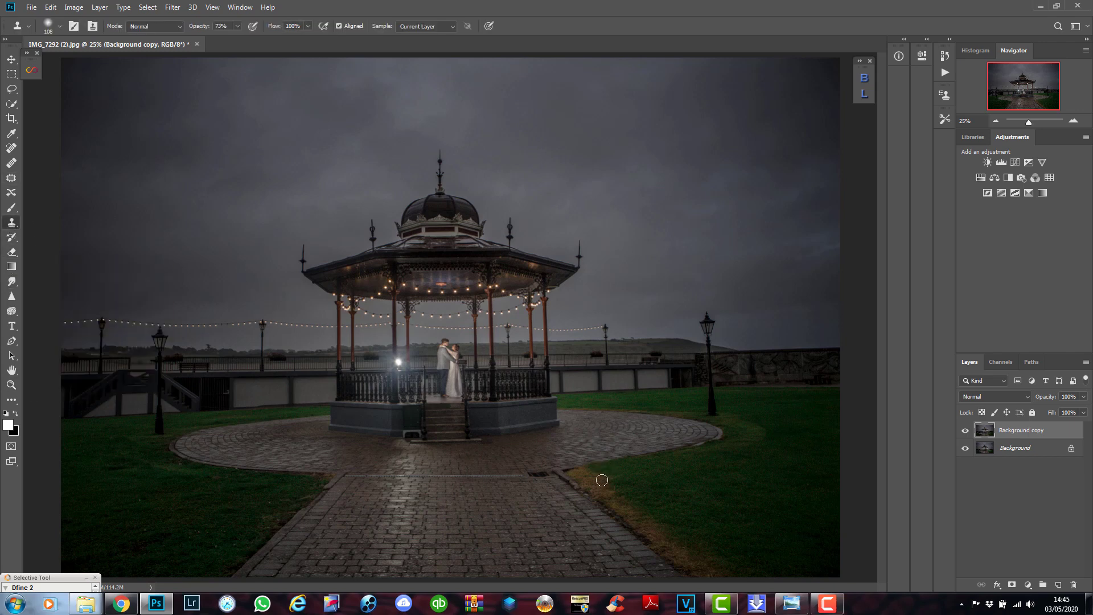
right_click(602, 482)
click(712, 303)
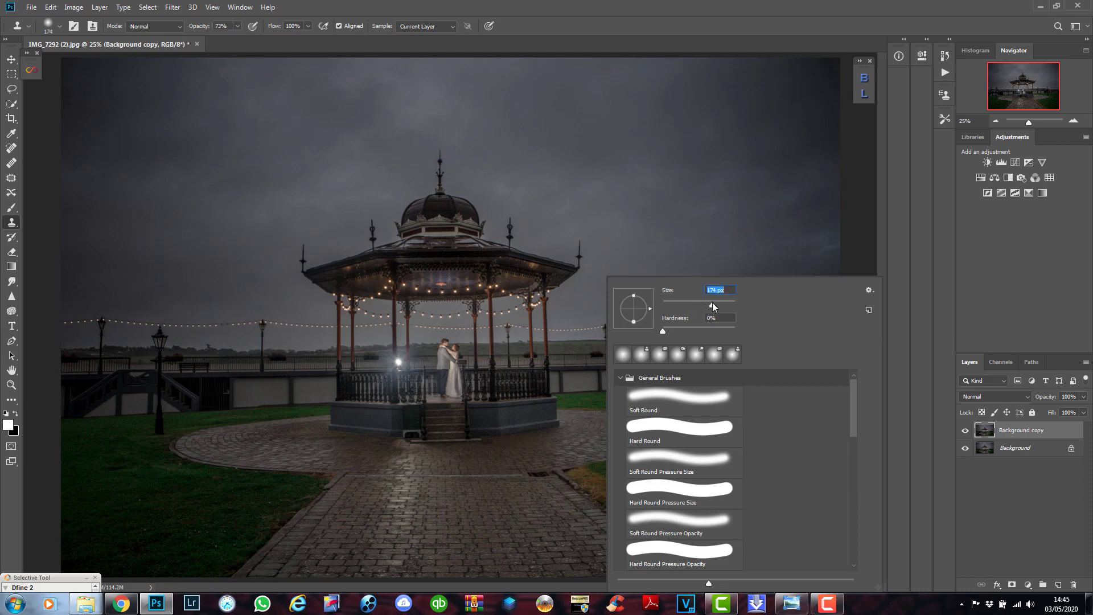
click(631, 8)
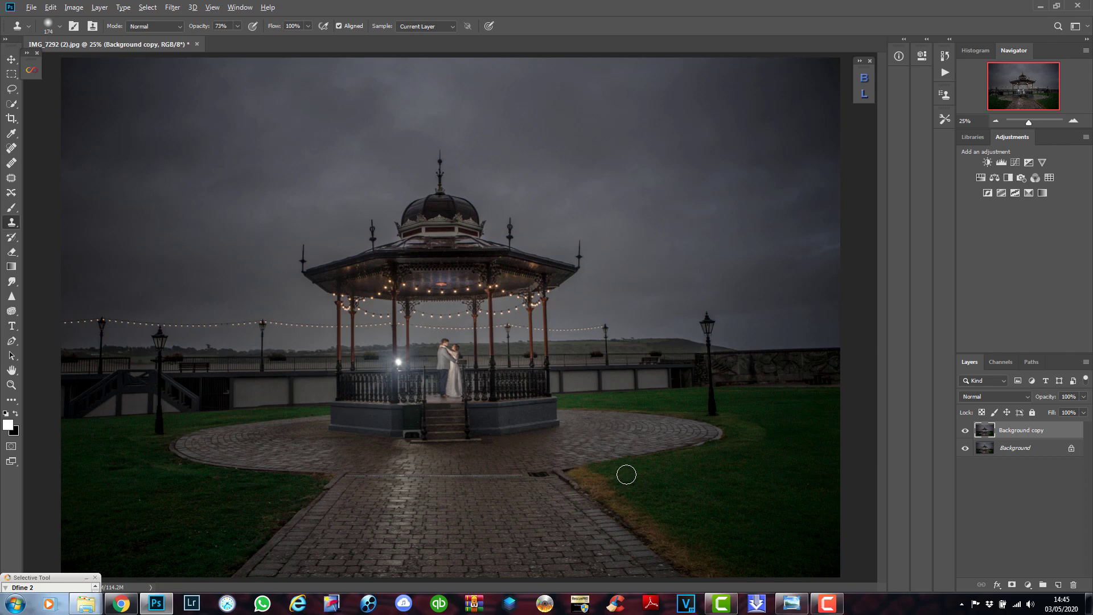
alt+click(626, 474)
drag(585, 479, 708, 571)
Set the Clone Stamp brush size to 64 px and check the retouched lawn edge up close.
right_click(616, 478)
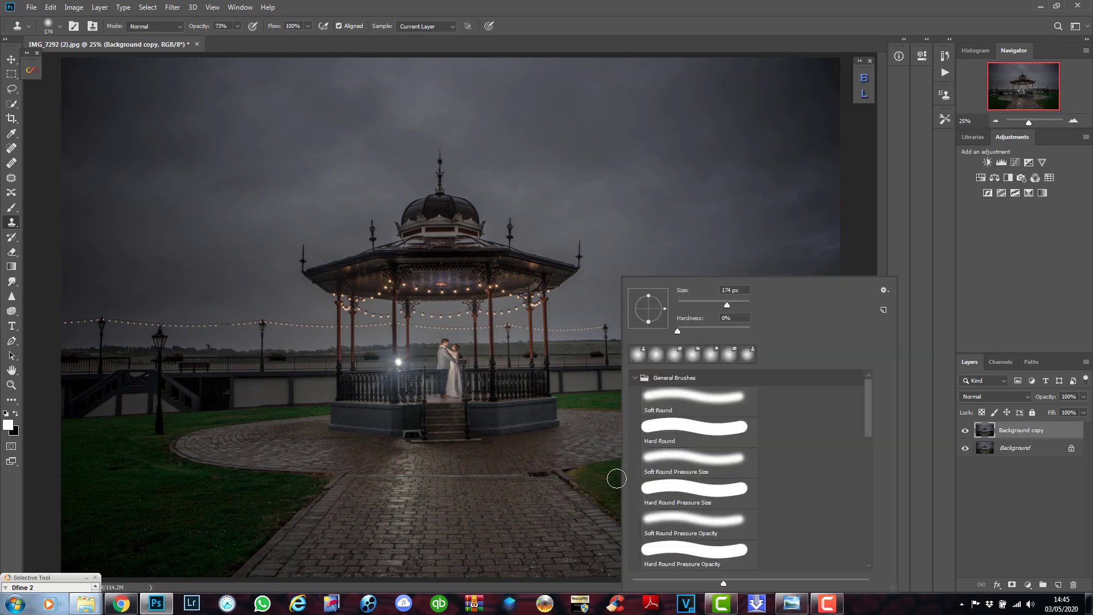
click(712, 305)
click(576, 4)
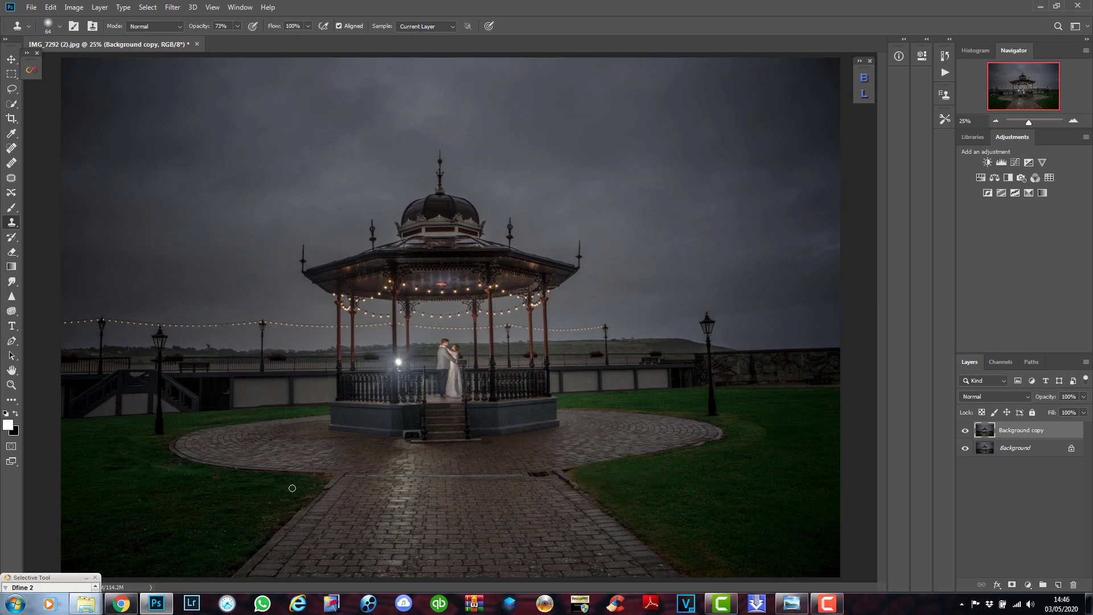
scroll(627, 525, up, 5)
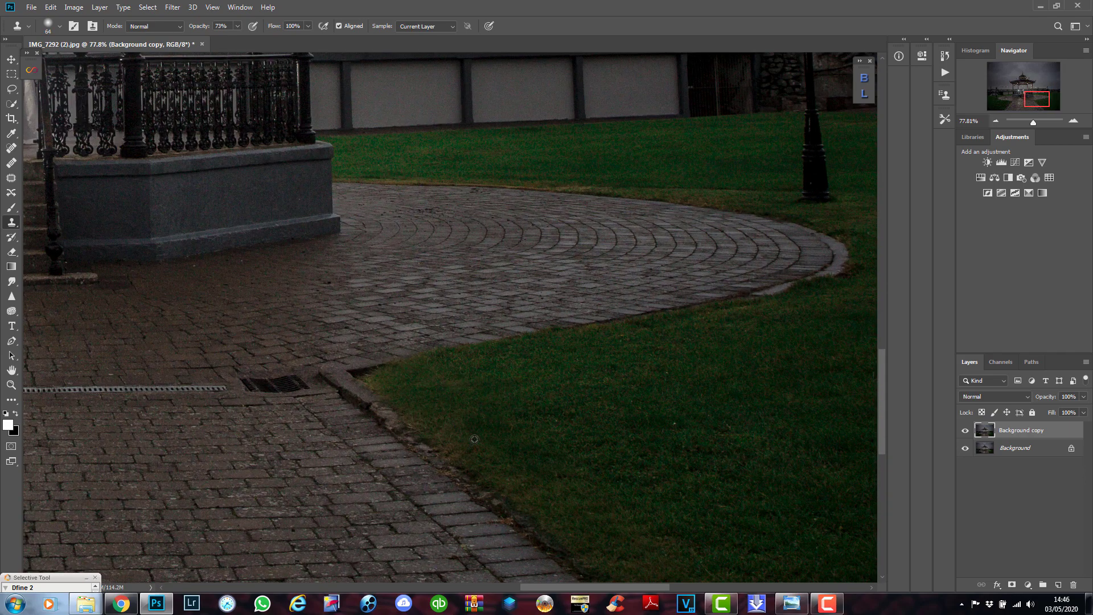
scroll(469, 403, down, 5)
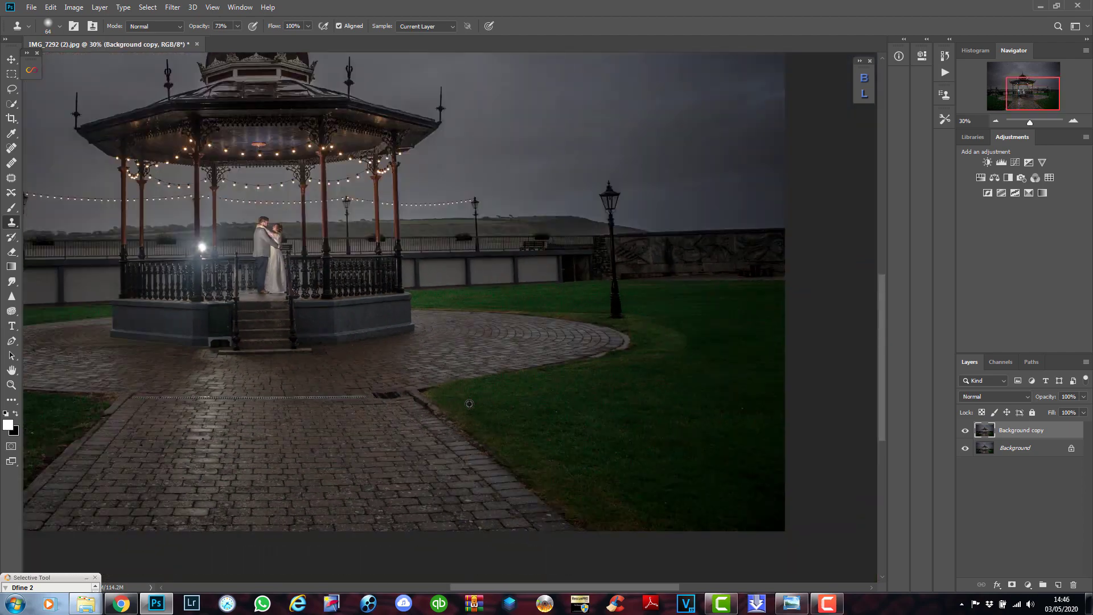
scroll(469, 403, down, 1)
click(11, 386)
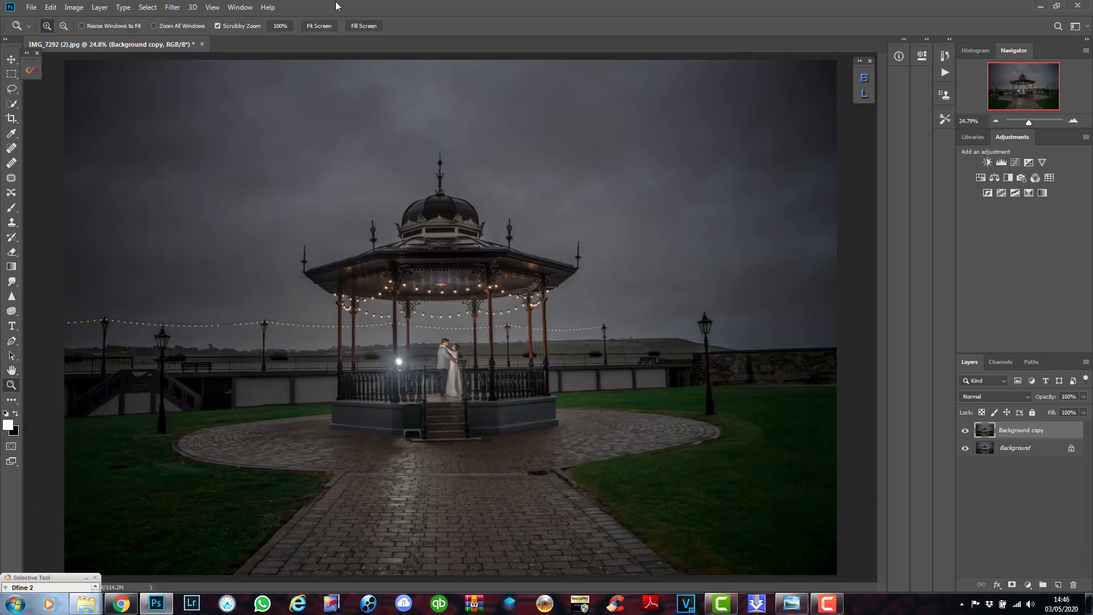
click(319, 26)
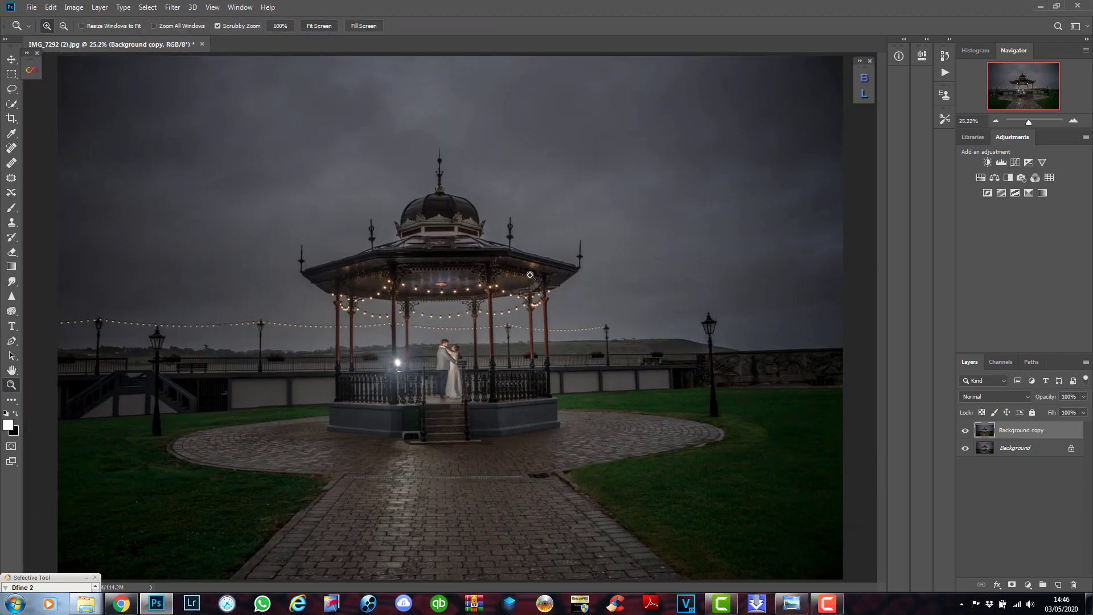
Apply the Topaz Adjust 5 filter to the Background copy layer with the Dramatic II preset from the Vibrant Collection.
click(172, 7)
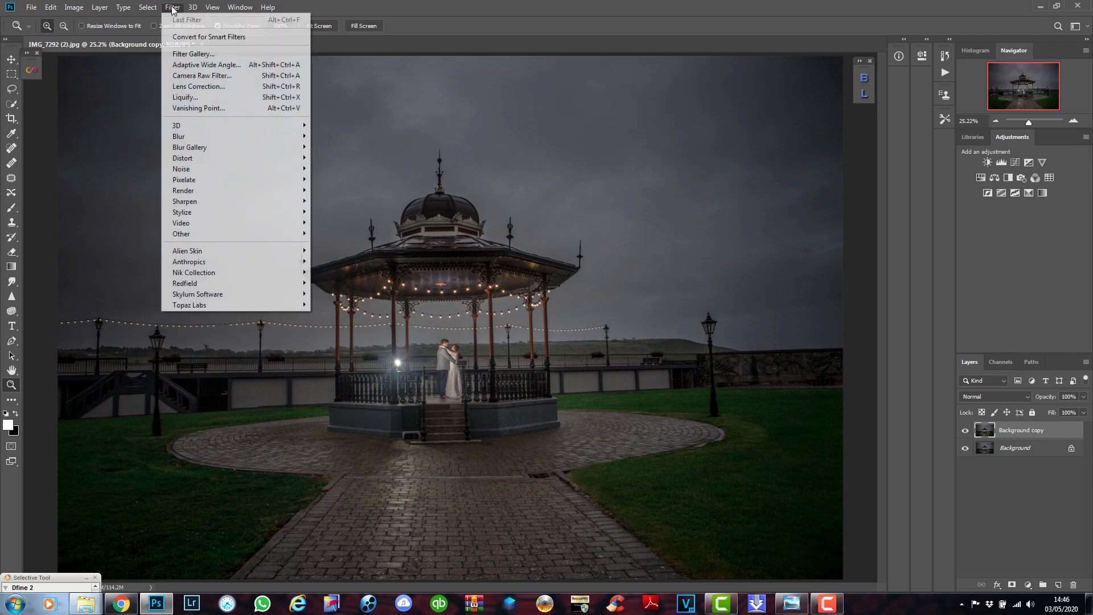
mouse_move(264, 307)
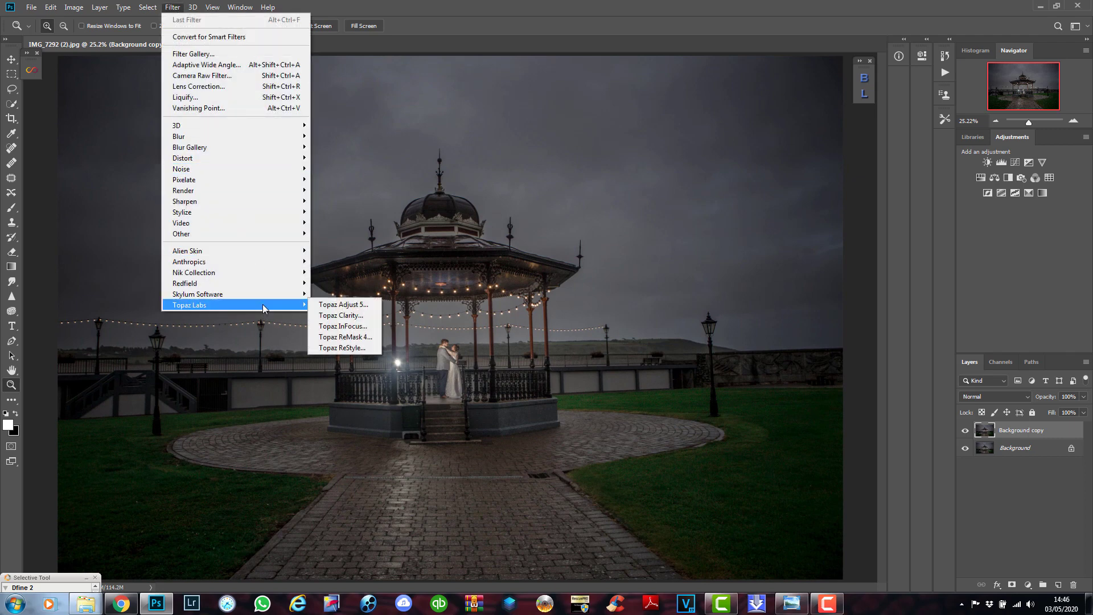
click(322, 306)
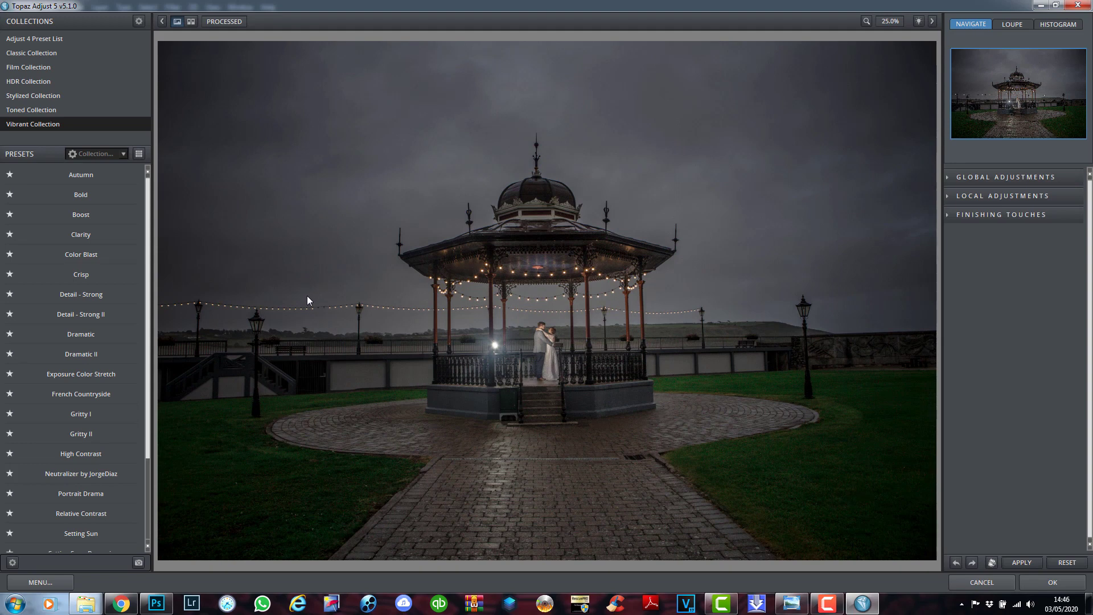
mouse_move(64, 354)
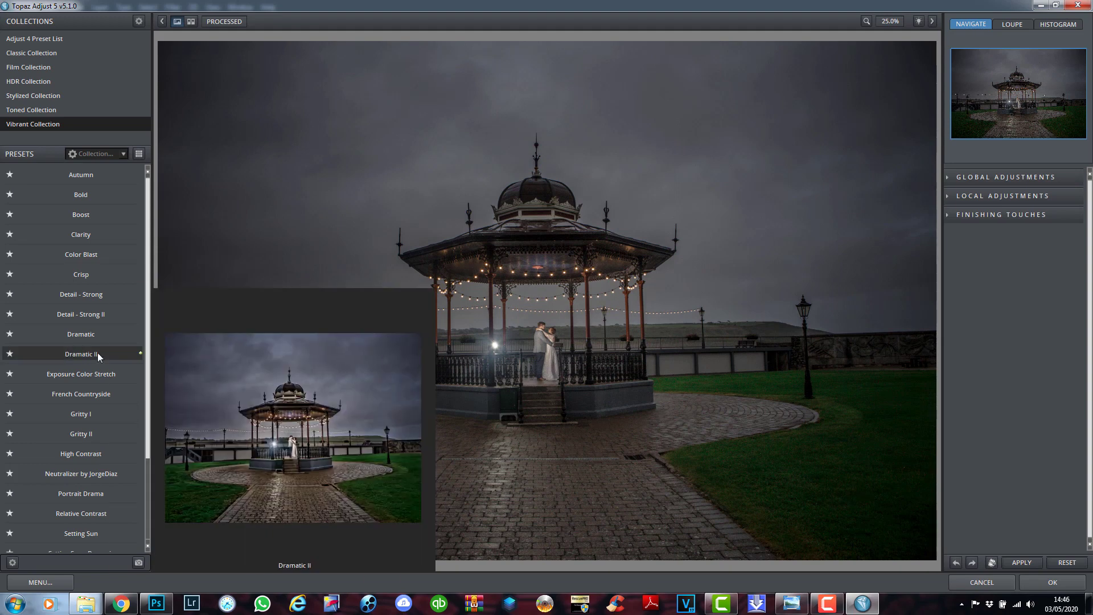
mouse_move(97, 333)
click(98, 353)
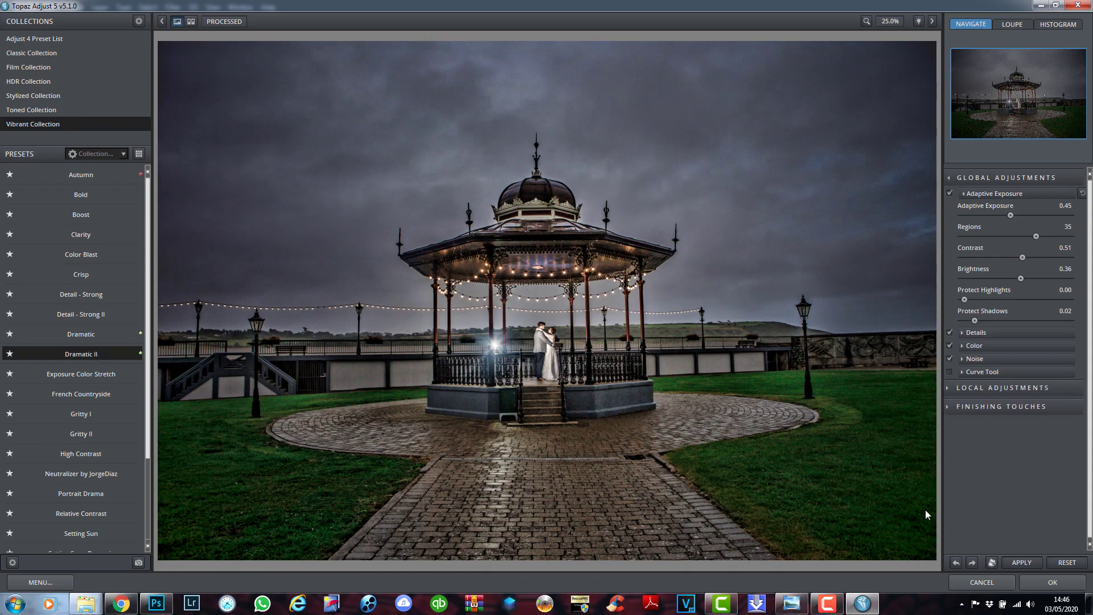
click(1034, 583)
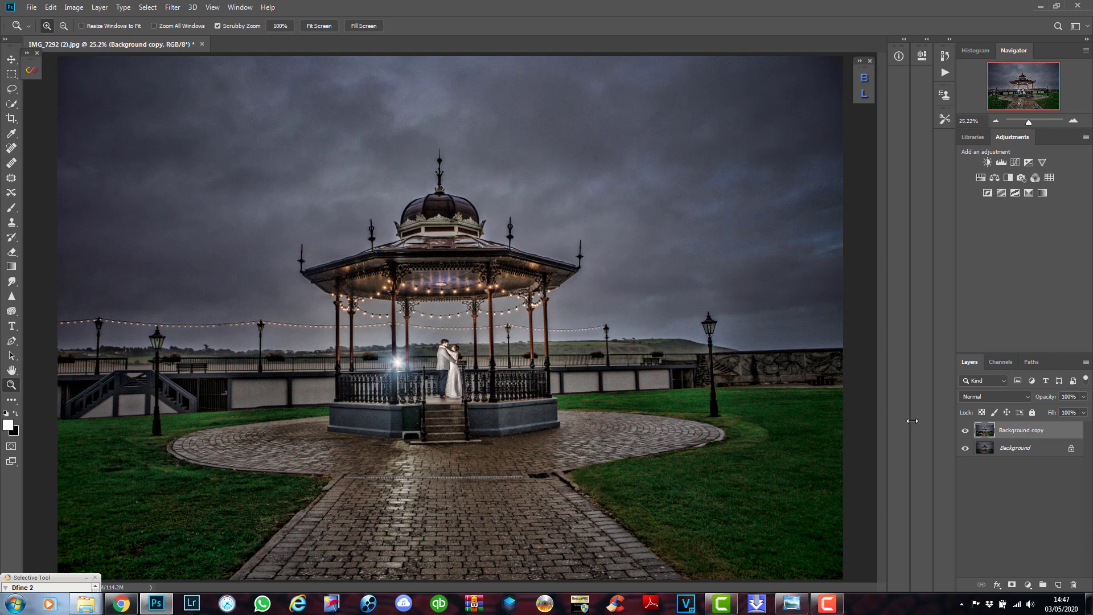
Duplicate the filtered Background copy layer and rename the duplicate "topaz".
right_click(1059, 431)
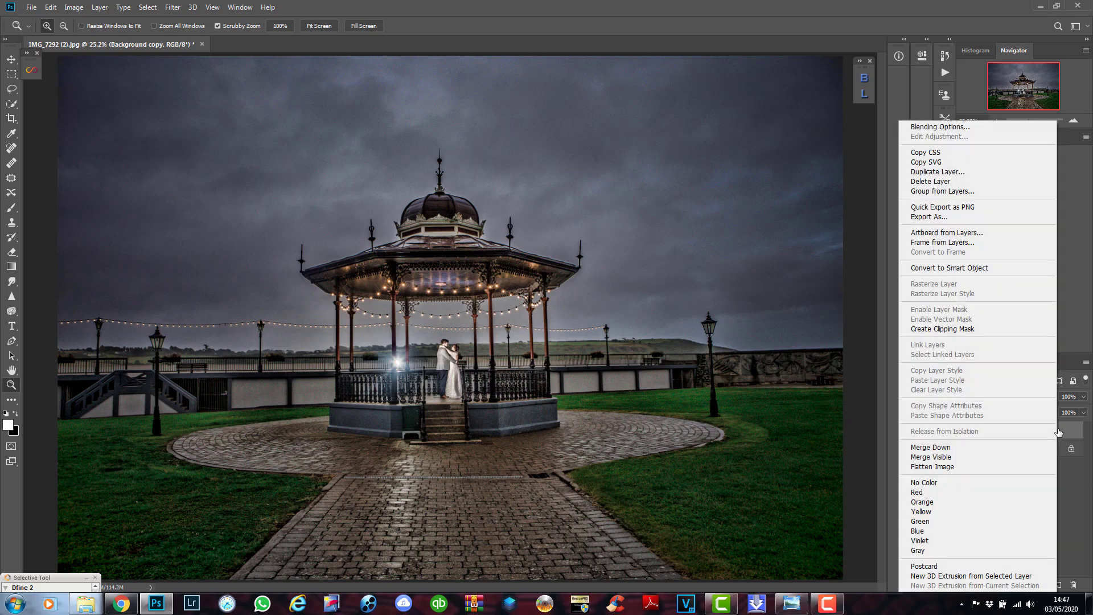
click(942, 171)
click(639, 168)
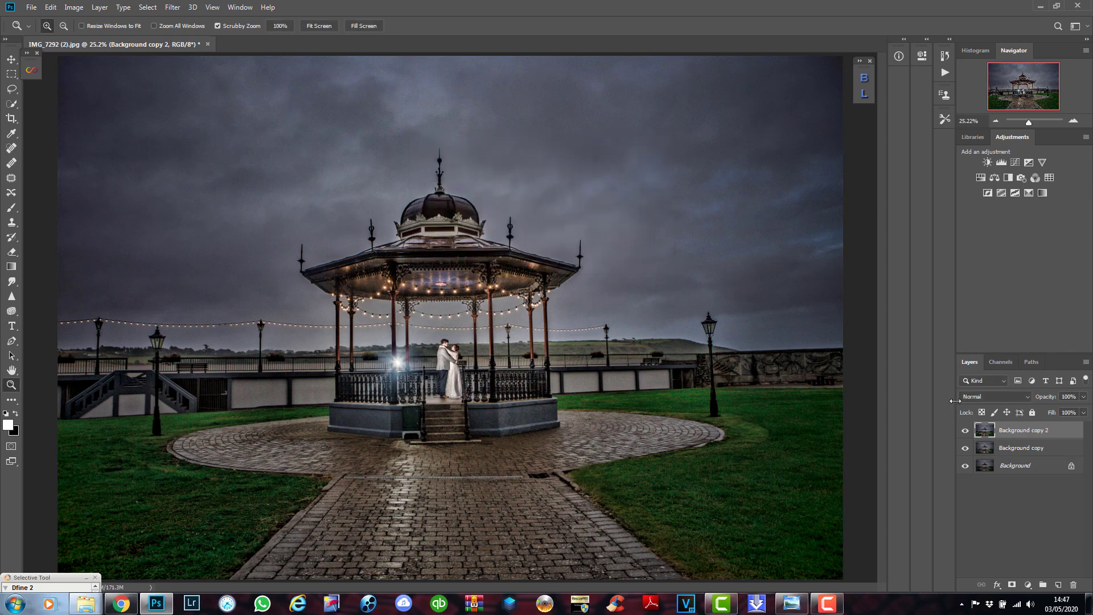
double_click(1049, 430)
text(topaz)
key(Return)
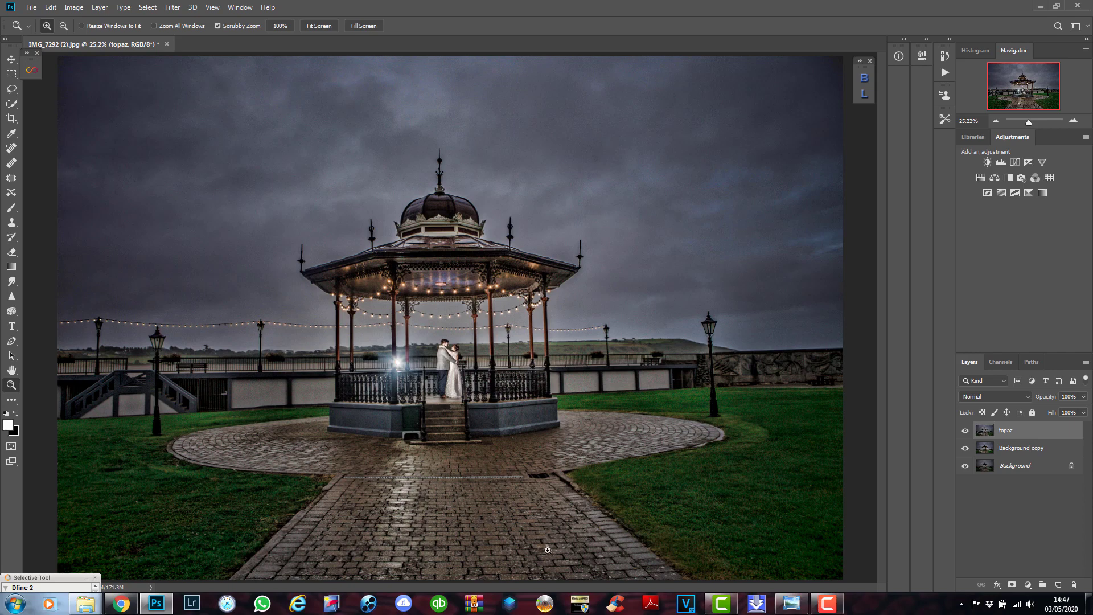
Add a Hue/Saturation adjustment layer clipped to the topaz layer, keeping the current Windows color scheme when asked.
click(1027, 584)
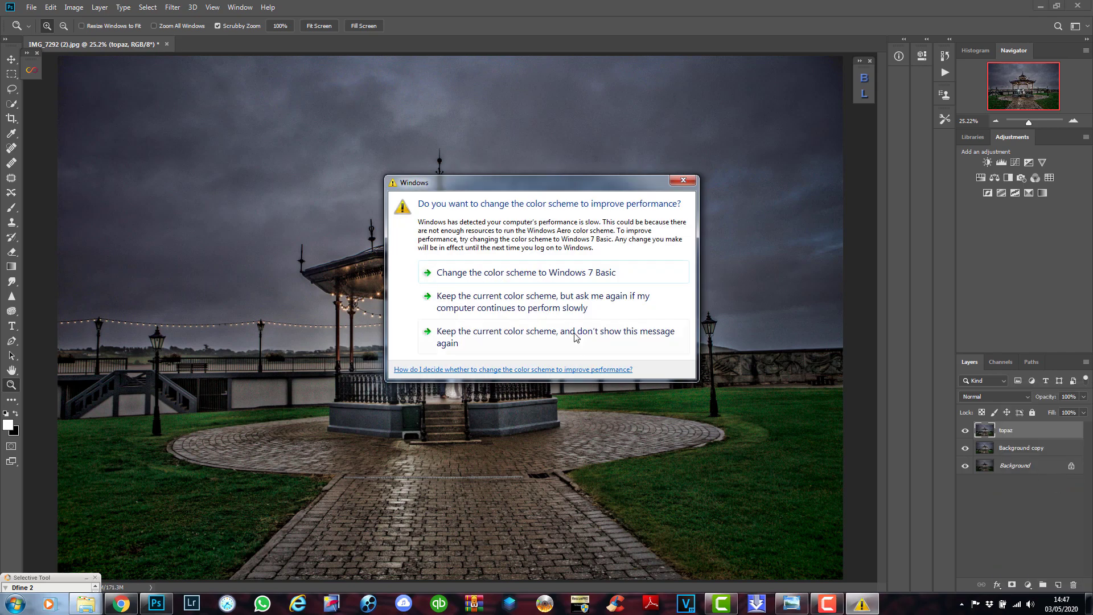
click(574, 337)
click(1027, 584)
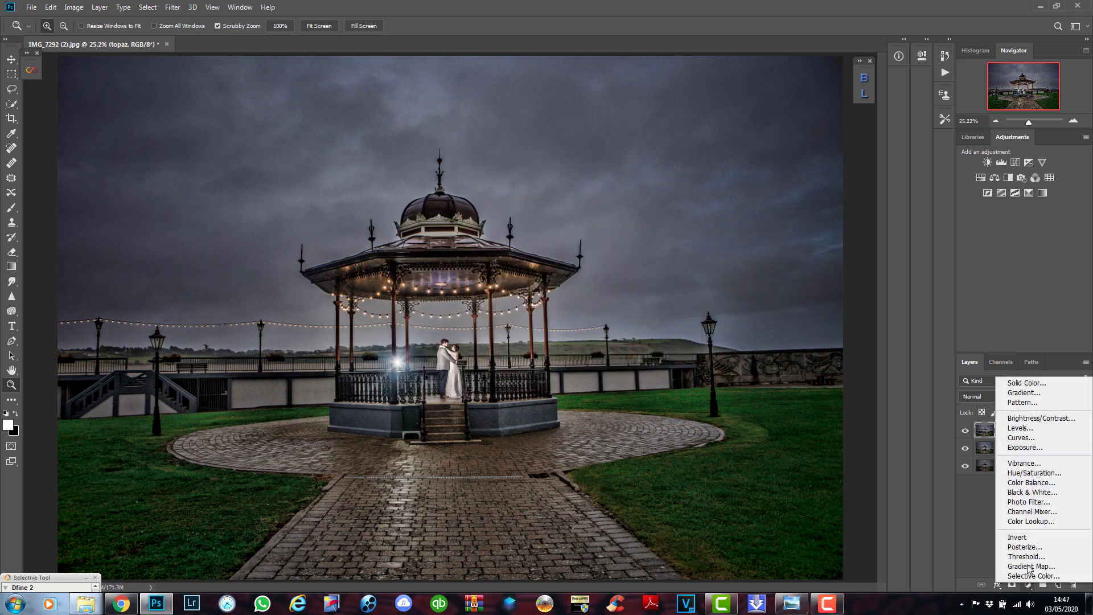
click(1030, 474)
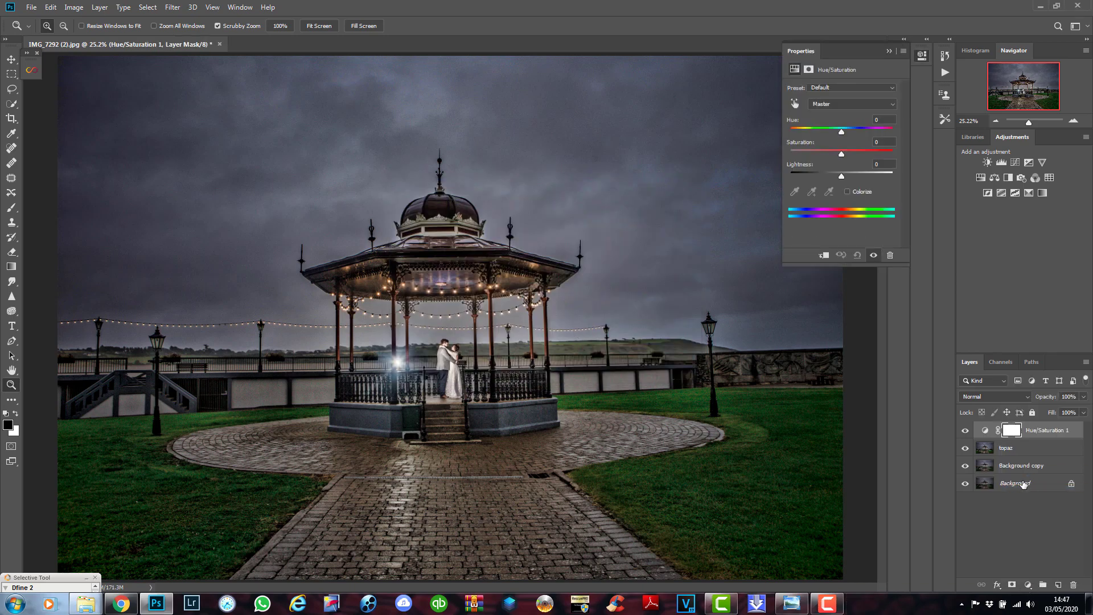
click(823, 257)
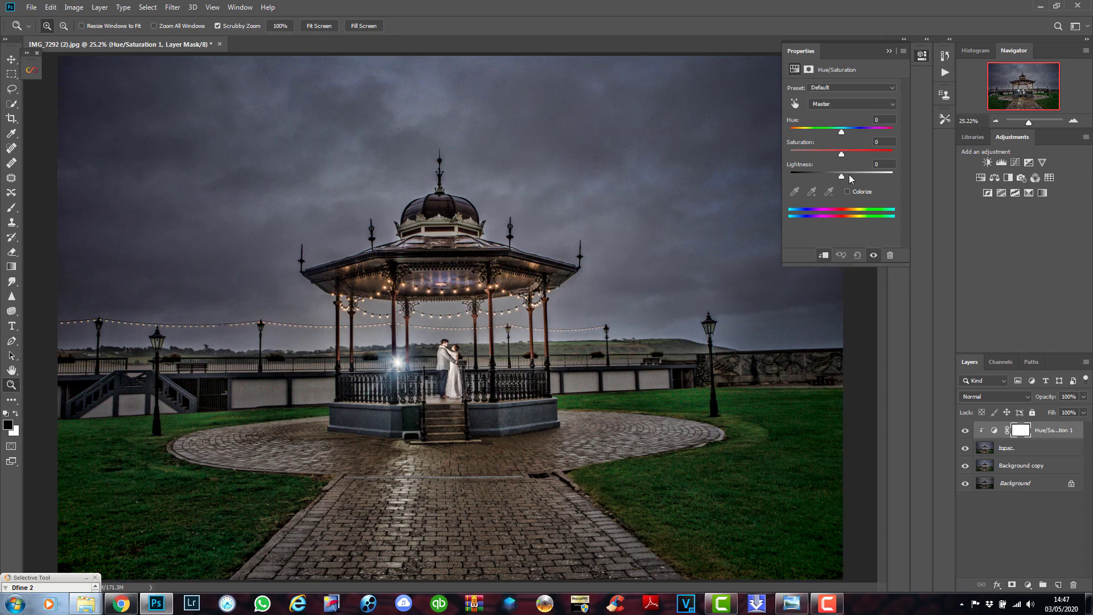
Set the Hue/Saturation layer's saturation to +50 for Reds and +64 for Yellows.
click(859, 104)
click(853, 119)
drag(841, 154, 846, 155)
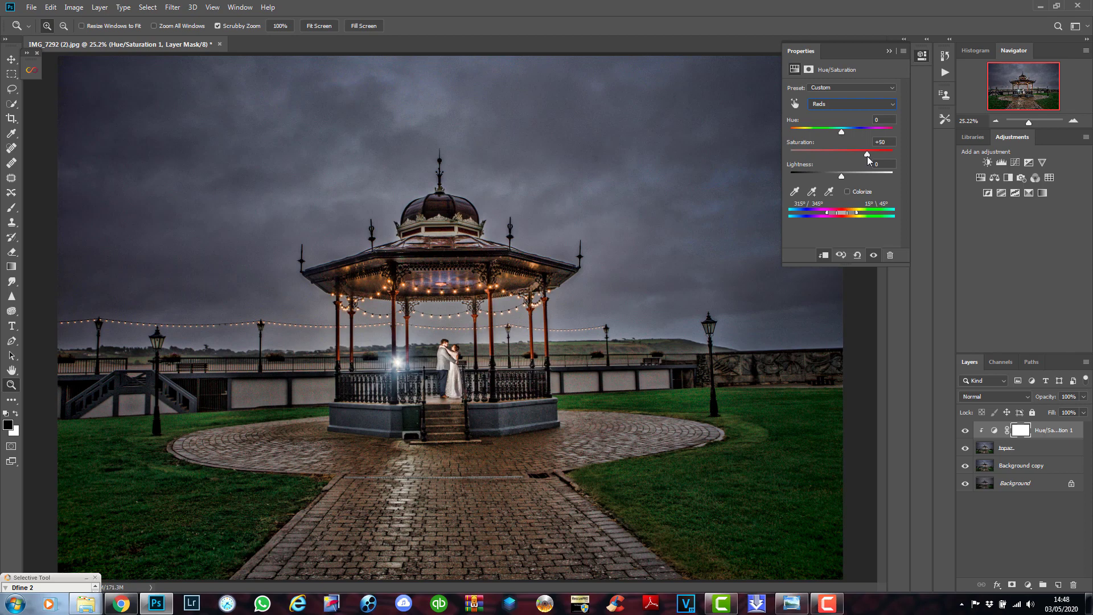
click(845, 105)
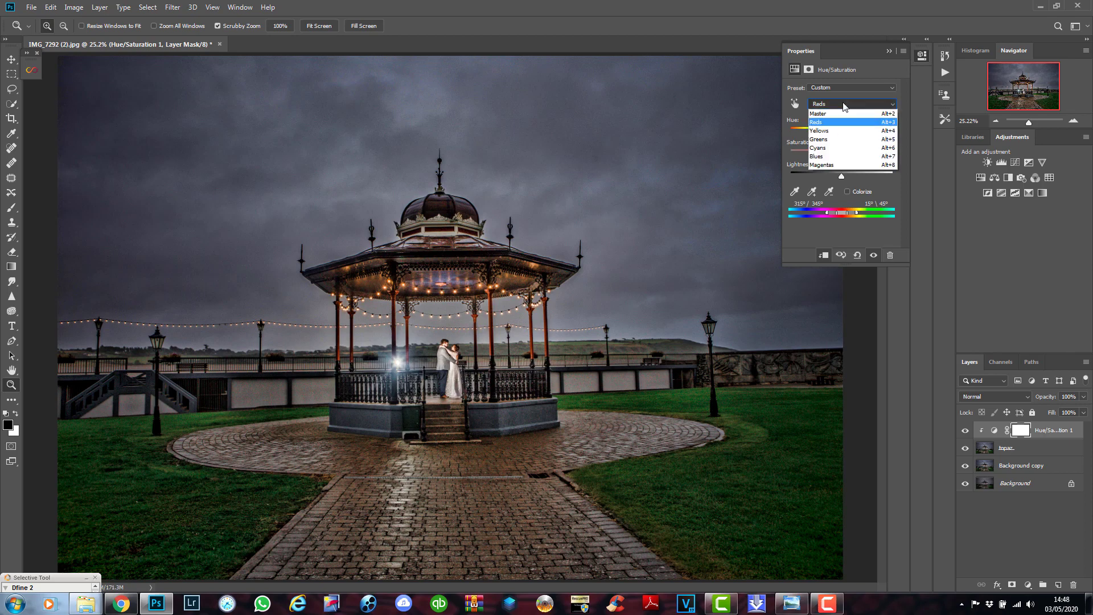
click(842, 131)
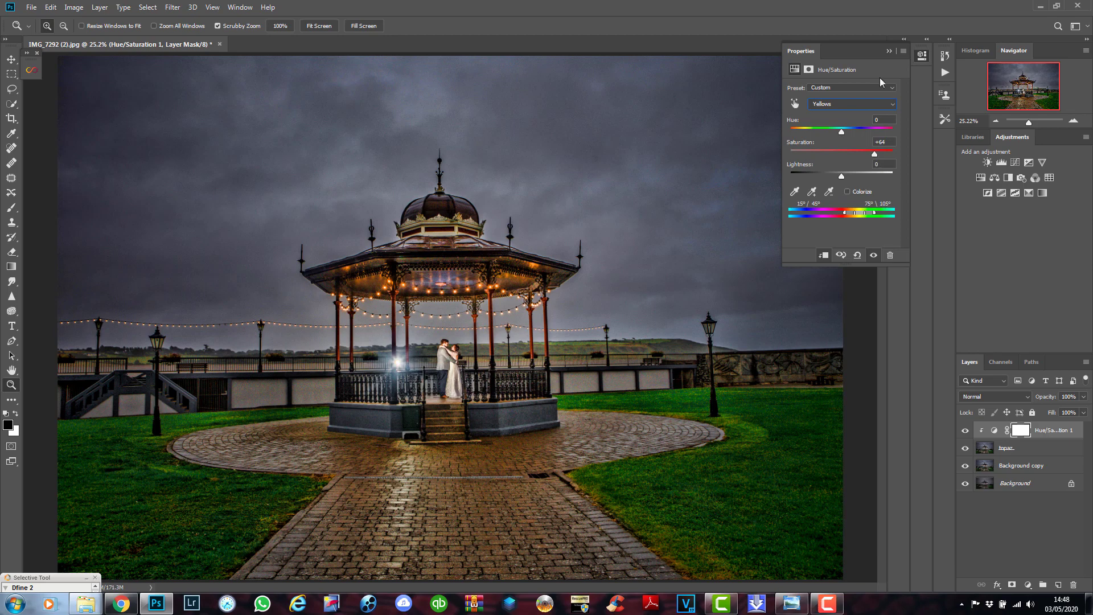
click(888, 52)
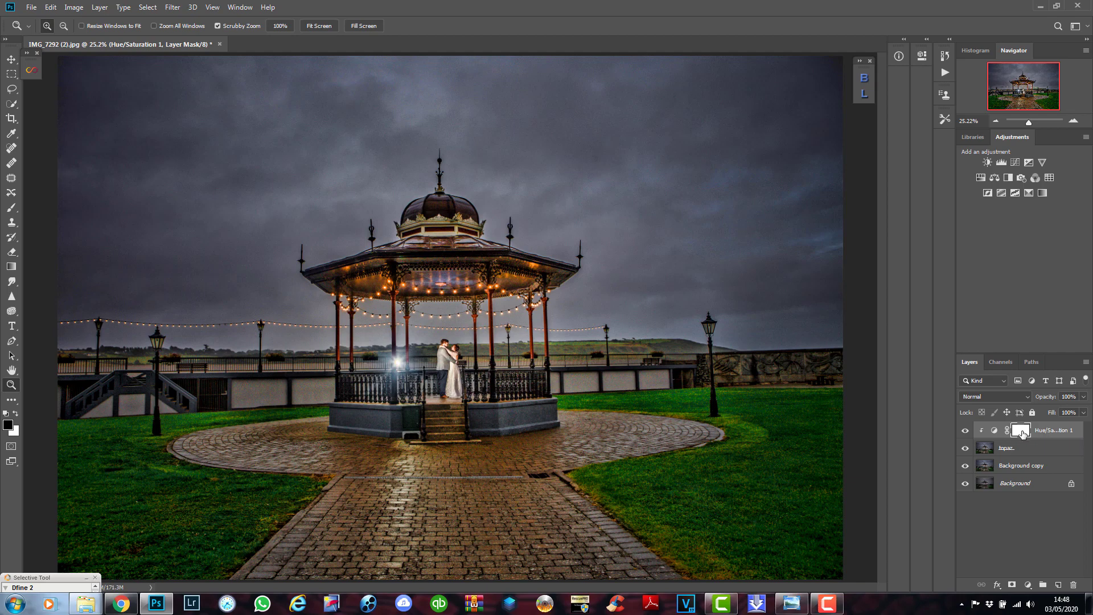
Invert the Hue/Saturation mask to black and paint white over the brick path with a 495 px soft brush at 70% opacity.
key(ctrl+i)
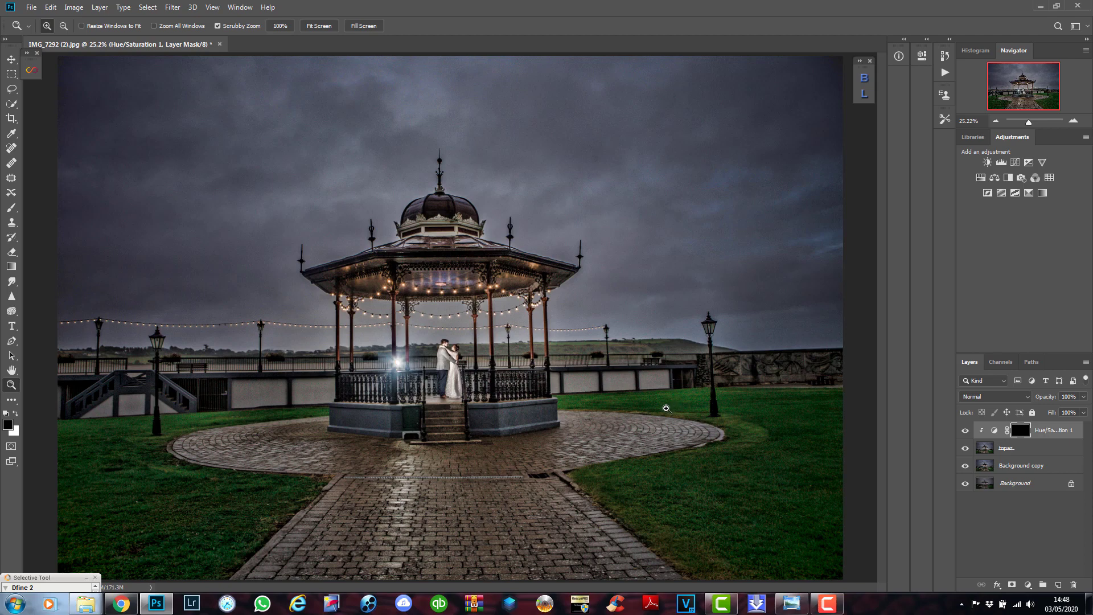
click(12, 208)
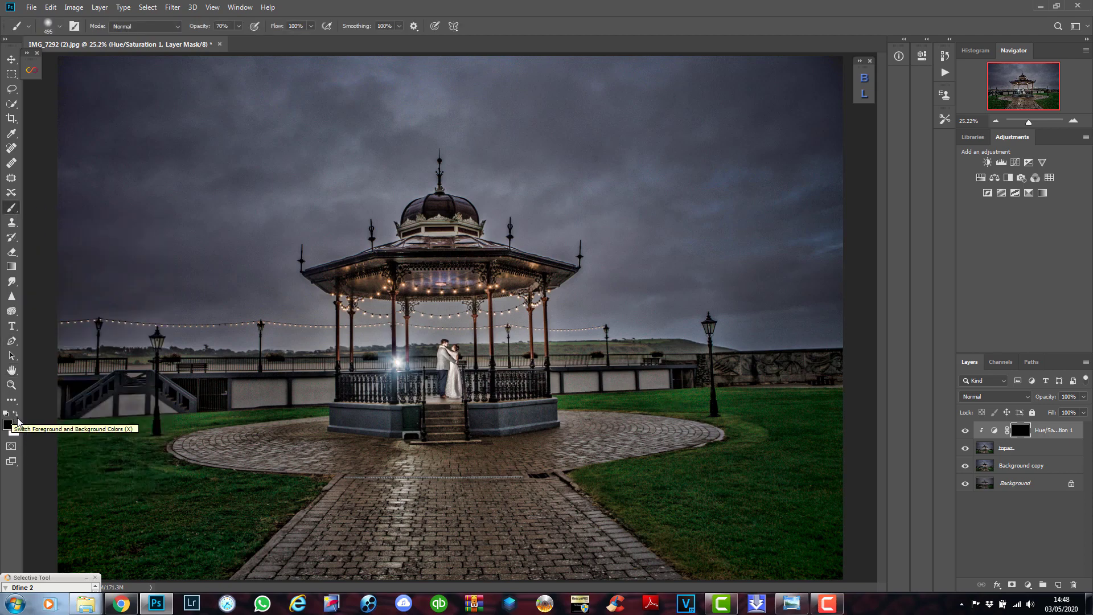
click(14, 417)
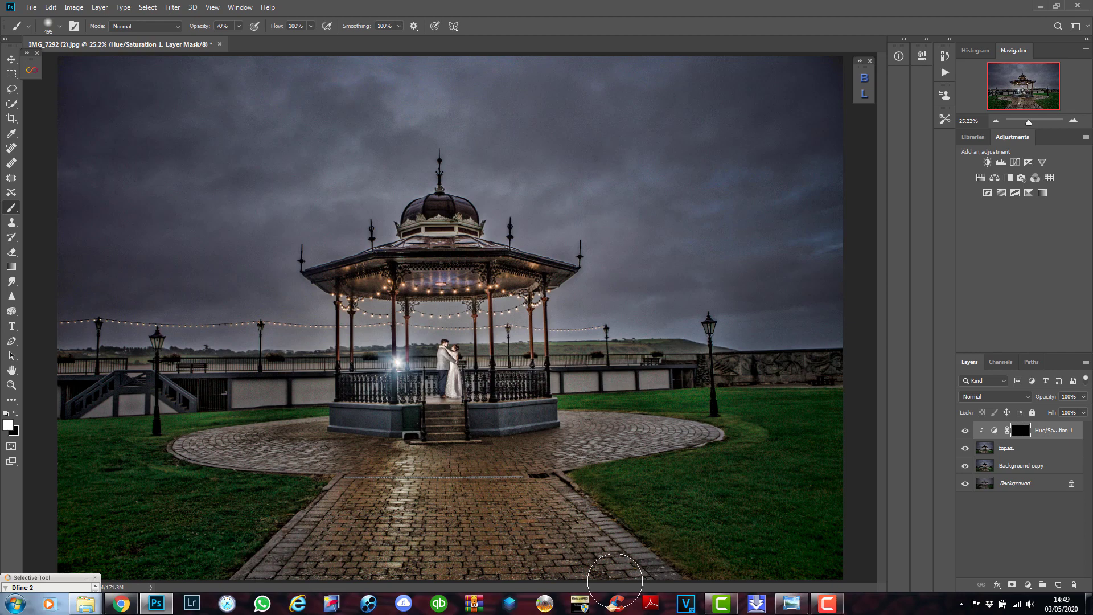
drag(614, 580, 456, 476)
Reduce the soft brush to 289 px and paint the saturation boost onto the paving in front of the bandstand.
scroll(522, 473, up, 1)
scroll(524, 469, up, 2)
right_click(407, 395)
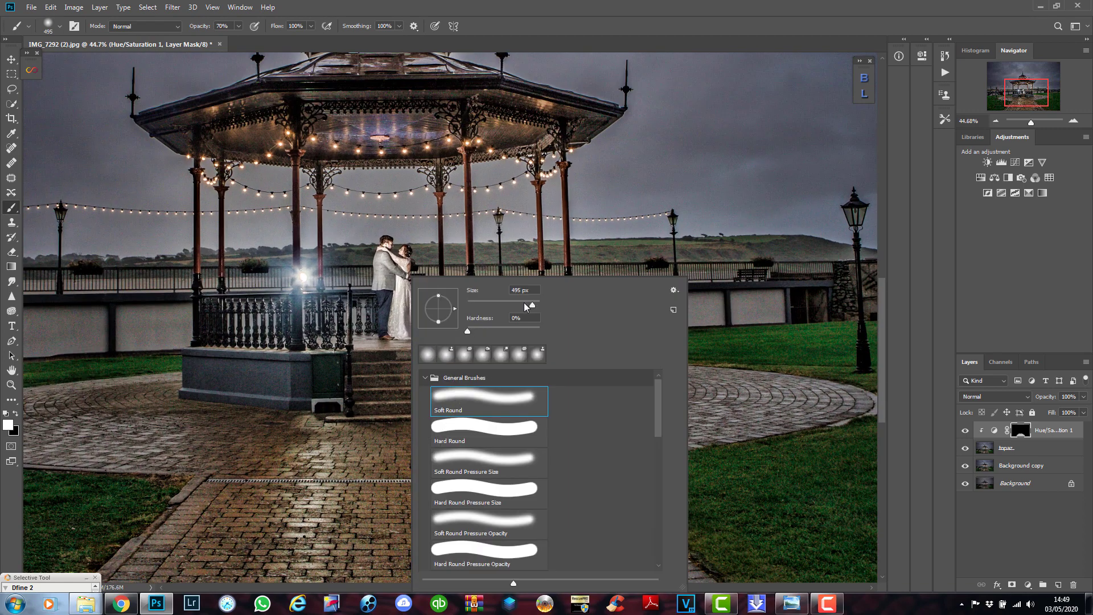
drag(525, 306, 521, 306)
click(713, 407)
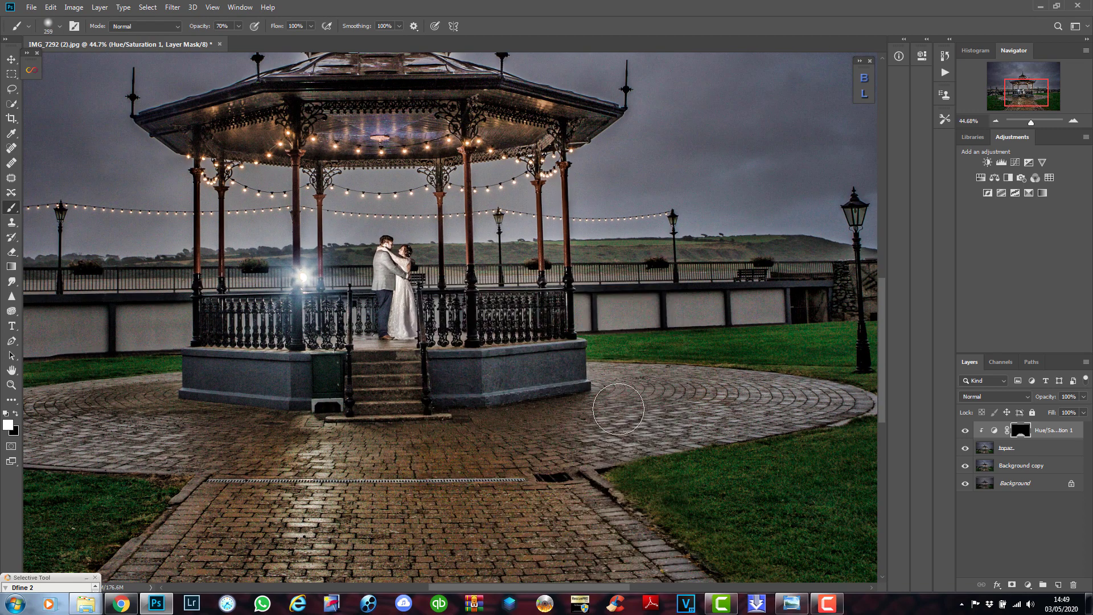
mouse_move(618, 409)
mouse_down()
mouse_move(527, 424)
mouse_move(576, 420)
mouse_move(508, 444)
mouse_move(409, 450)
mouse_move(47, 431)
mouse_move(149, 405)
mouse_move(58, 423)
mouse_move(153, 436)
mouse_up()
Reduce the brush to 124 px and paint the boost along the outer circular paving, the steps and the path edges.
drag(519, 590, 454, 591)
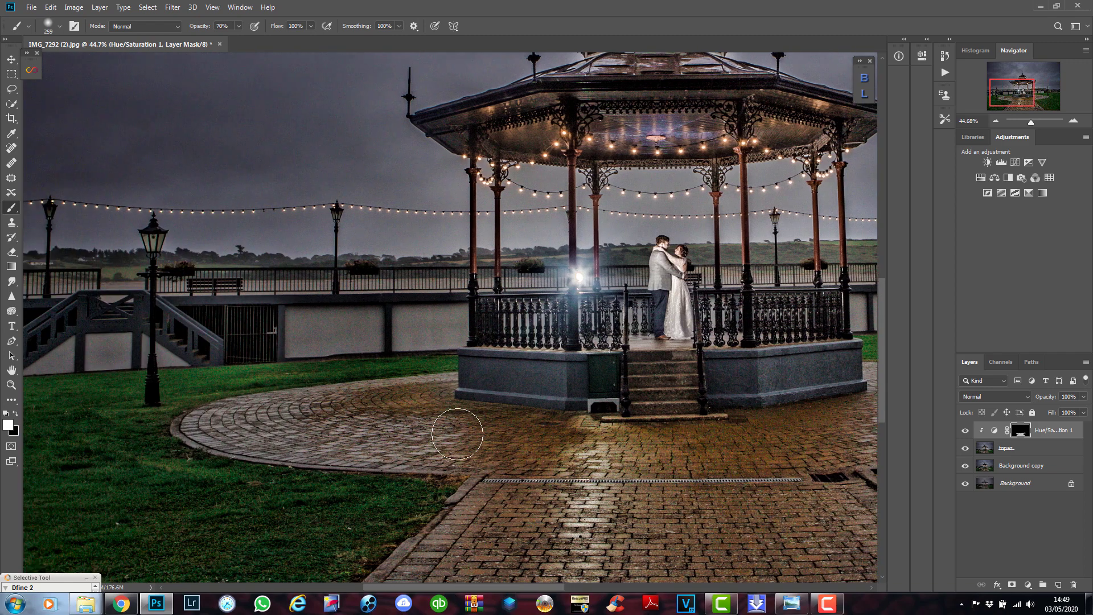
right_click(456, 435)
click(561, 308)
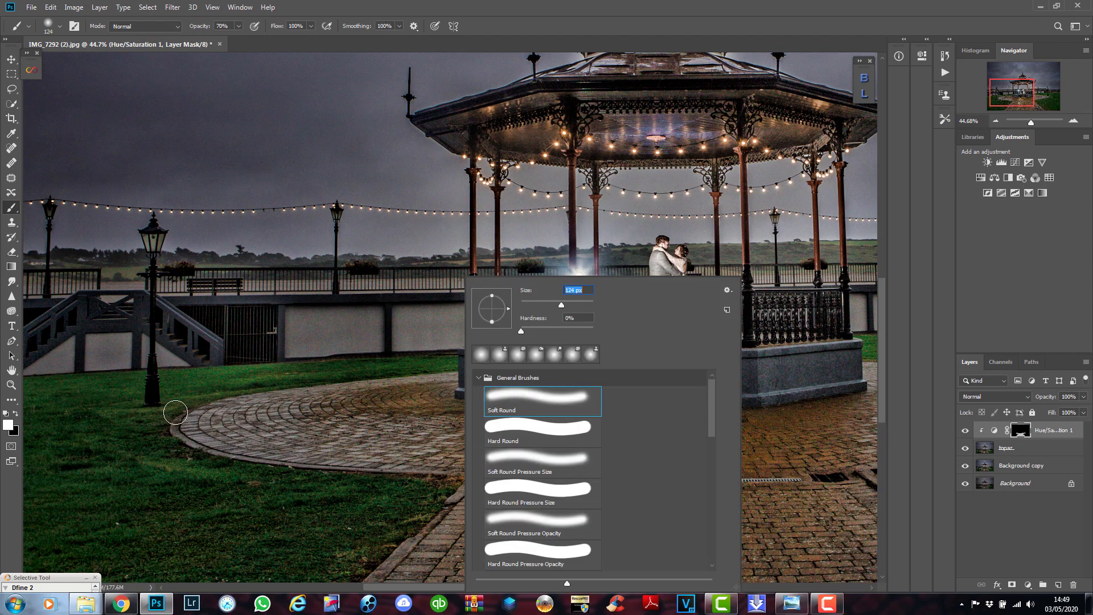
click(219, 419)
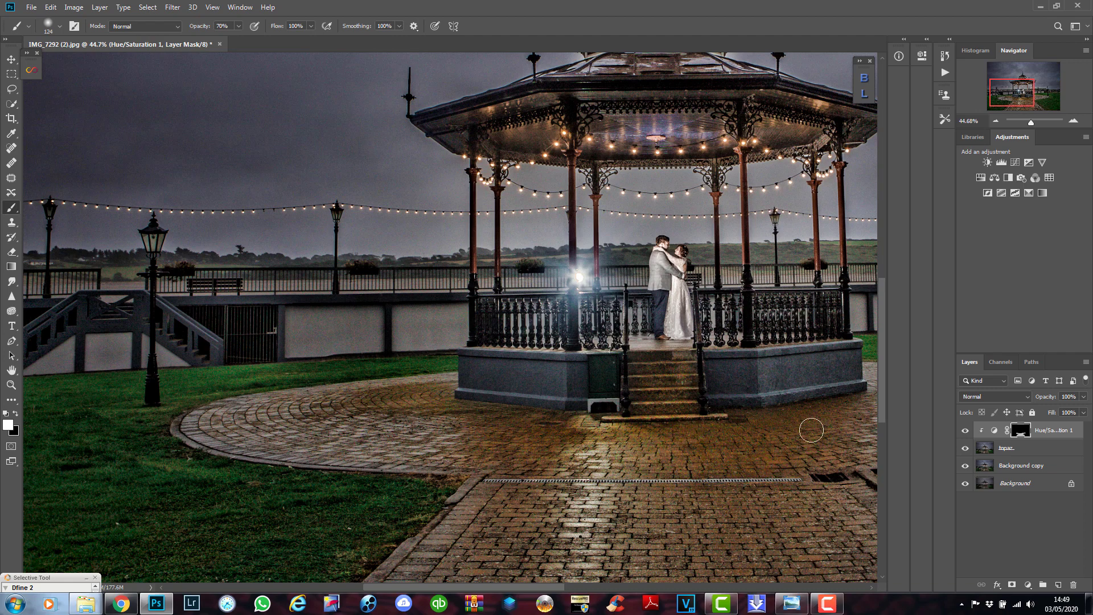
drag(551, 587, 625, 587)
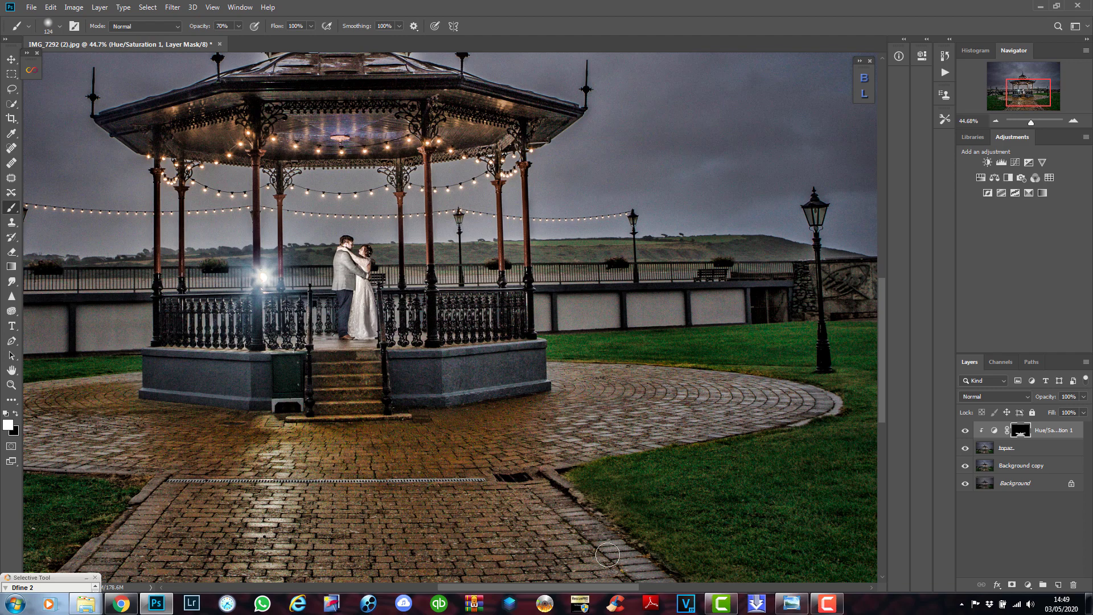
Mask the boost with black and a 23 px soft brush along the lawn edge beside the circular paving right of the bandstand.
click(16, 415)
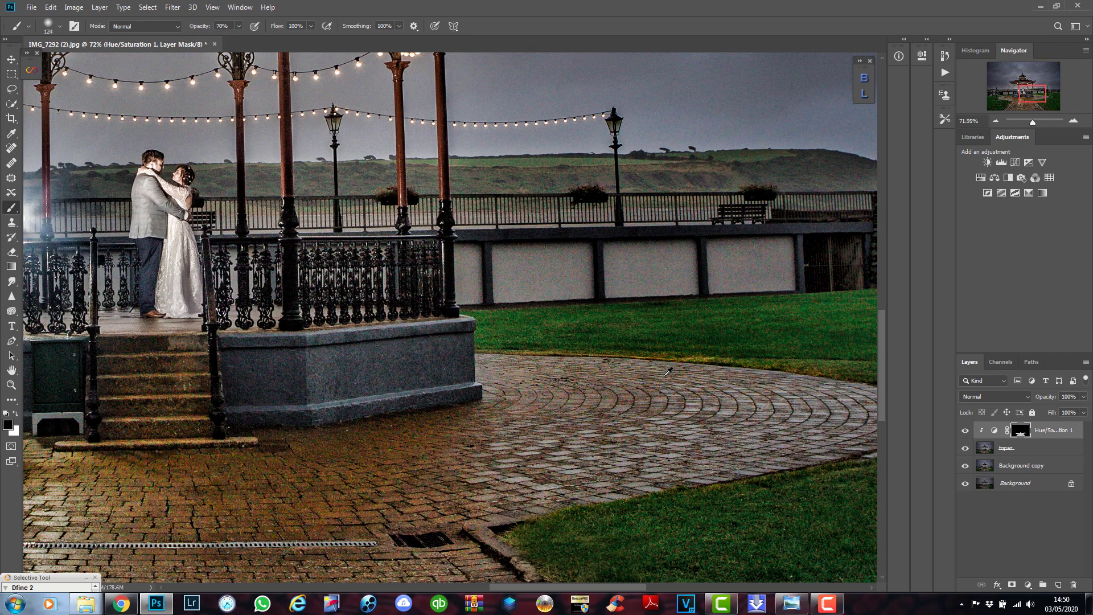
scroll(663, 378, up, 4)
scroll(667, 371, up, 1)
right_click(594, 308)
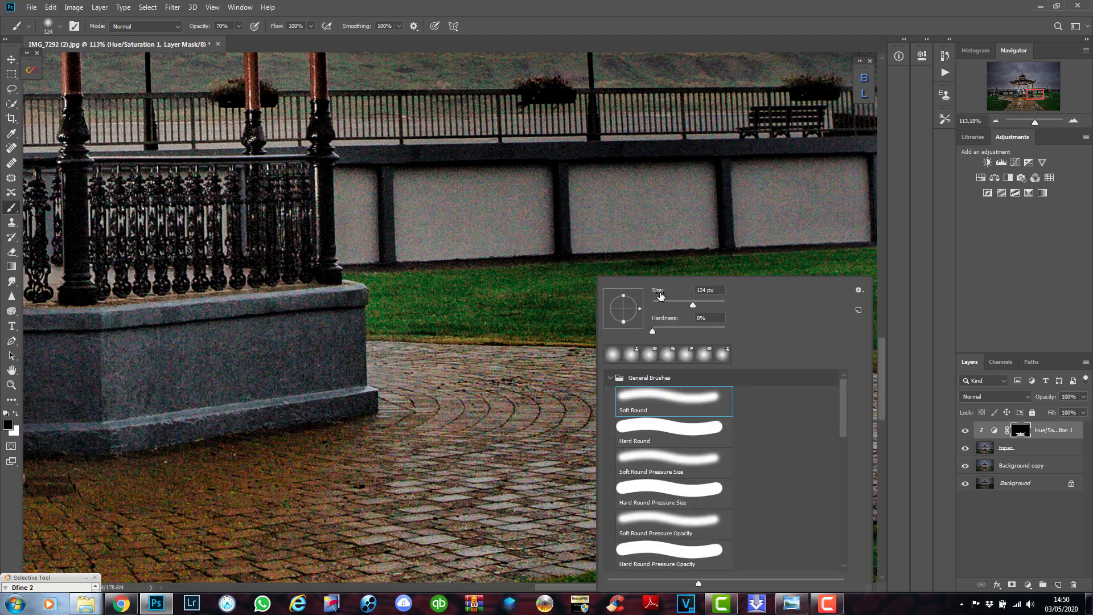
click(662, 303)
click(448, 337)
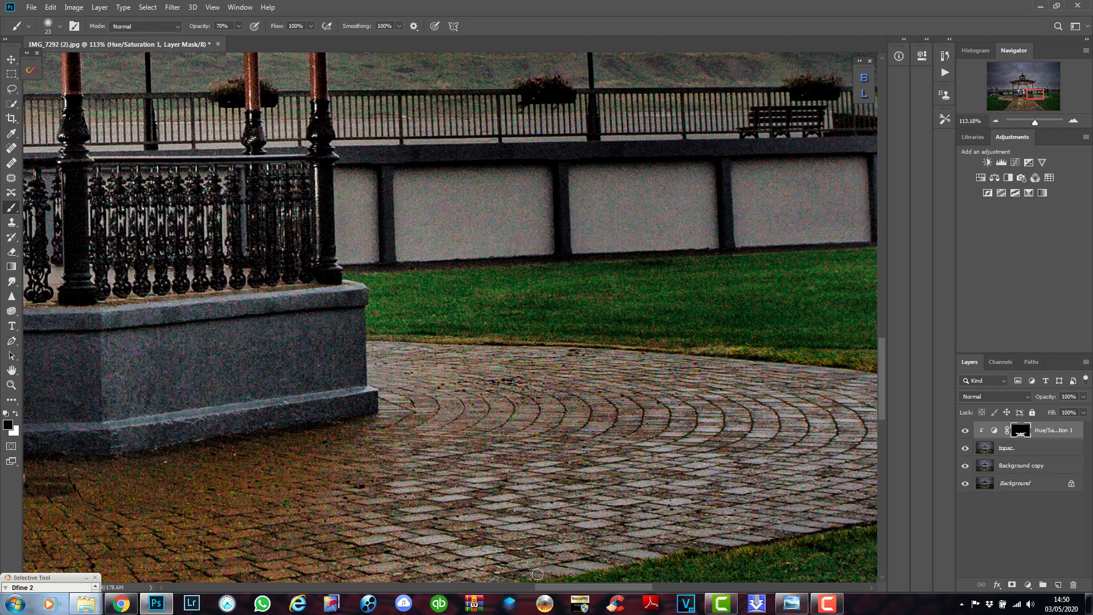
Paint white on the mask with a 100 px brush to boost the underside of the bandstand roof and its lights.
drag(559, 590, 498, 592)
scroll(558, 277, up, 3)
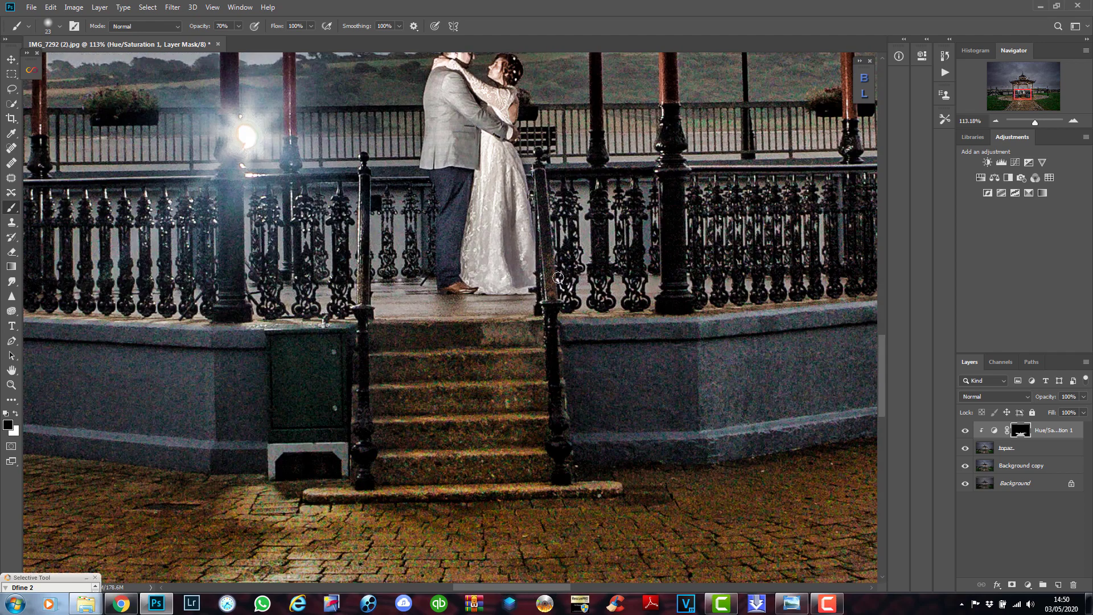
scroll(558, 277, up, 5)
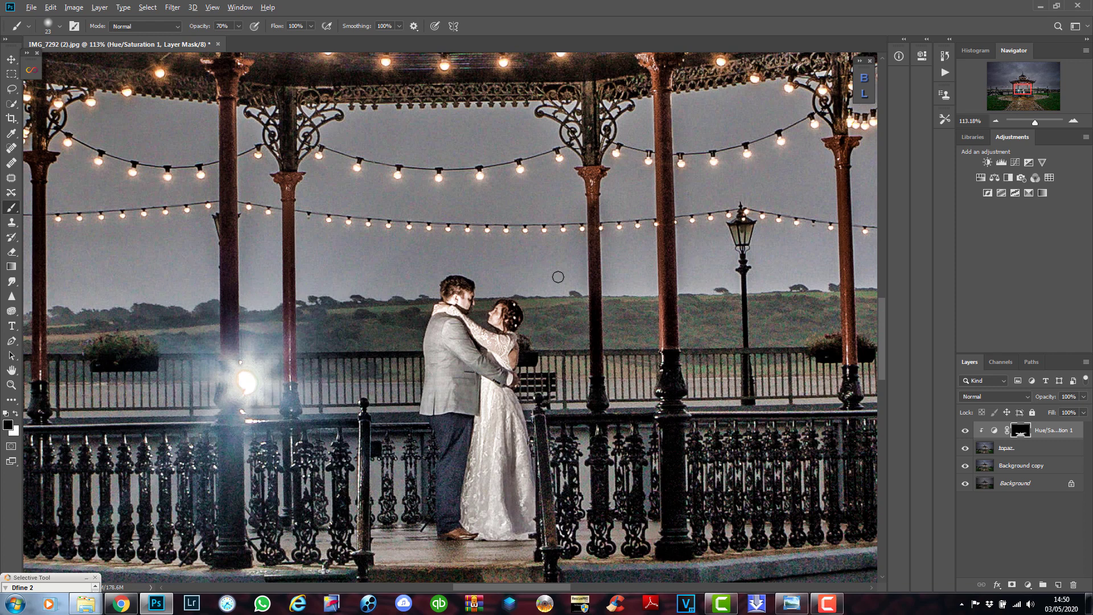
scroll(558, 277, down, 4)
scroll(519, 171, up, 3)
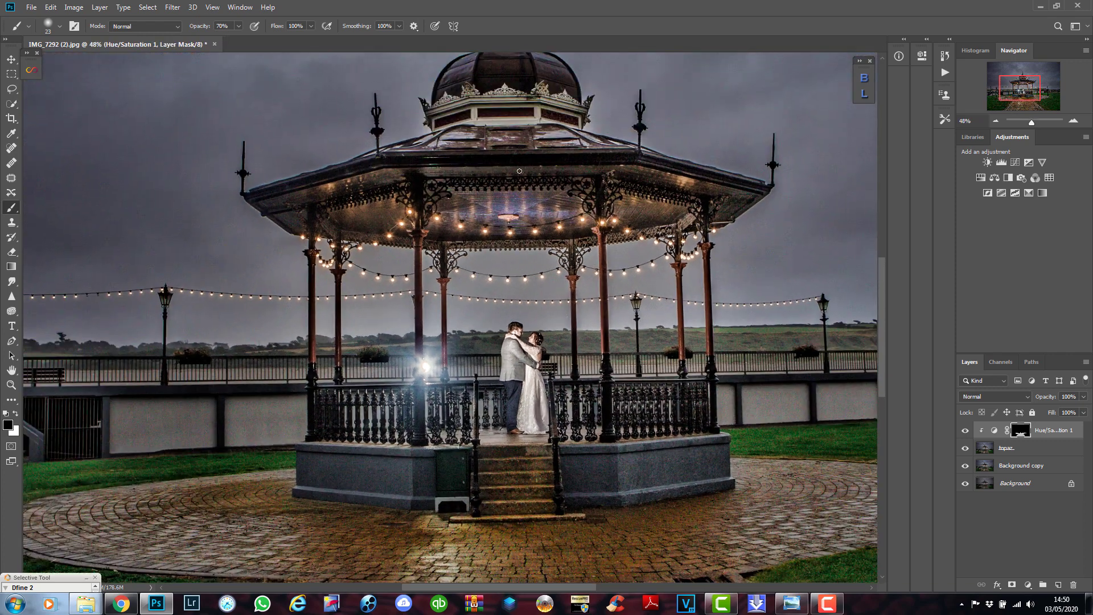
click(15, 415)
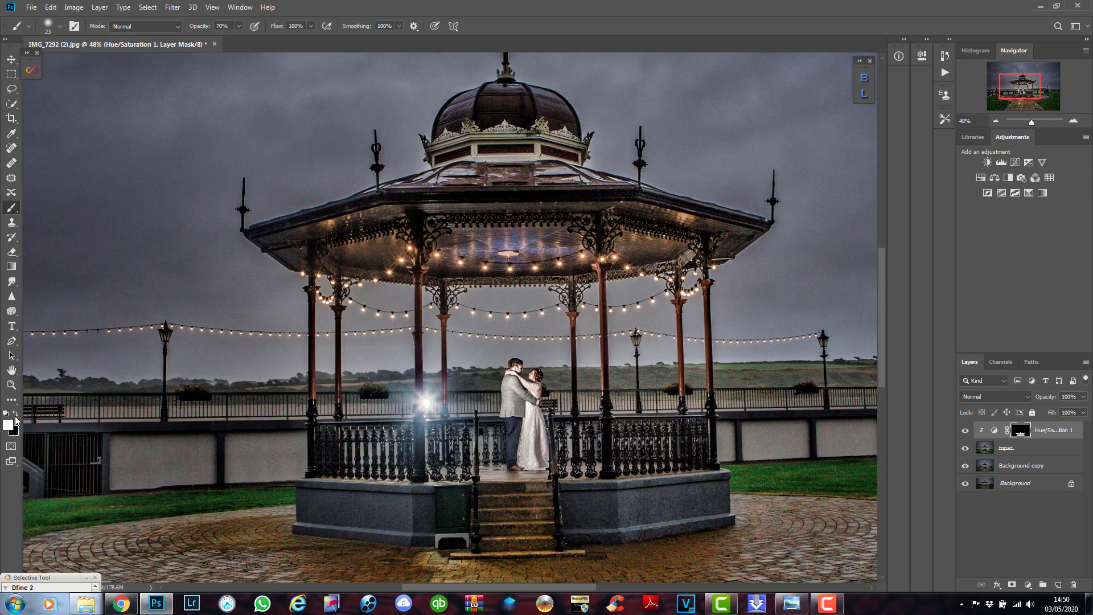
right_click(468, 240)
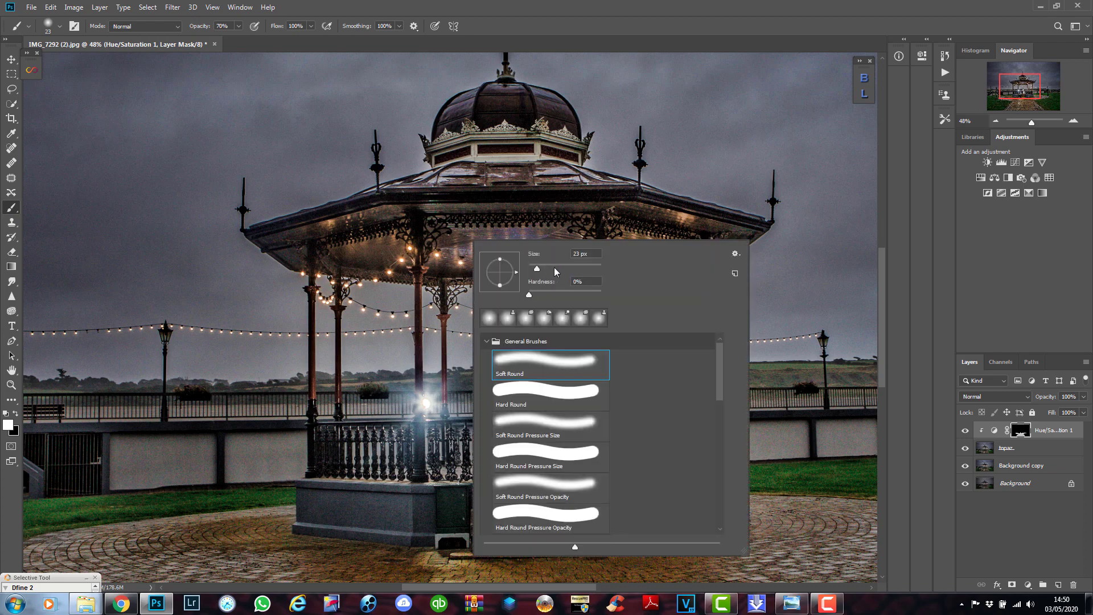
mouse_move(392, 245)
mouse_down()
mouse_move(360, 247)
mouse_move(400, 243)
mouse_move(377, 256)
mouse_move(343, 247)
mouse_move(366, 257)
mouse_move(509, 251)
mouse_move(566, 266)
mouse_move(571, 227)
mouse_move(449, 229)
mouse_move(539, 211)
mouse_move(558, 235)
mouse_move(656, 246)
mouse_move(591, 268)
mouse_move(597, 256)
mouse_move(724, 251)
mouse_move(731, 235)
mouse_move(632, 205)
mouse_move(421, 207)
mouse_move(288, 245)
mouse_move(327, 262)
mouse_move(350, 251)
mouse_up()
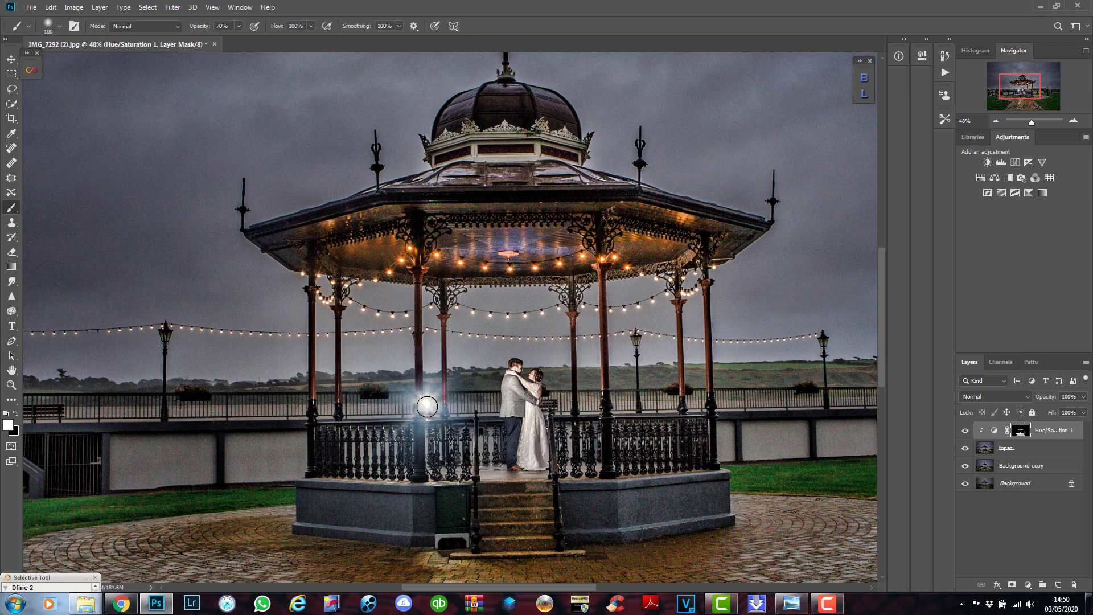
key(ctrl+0)
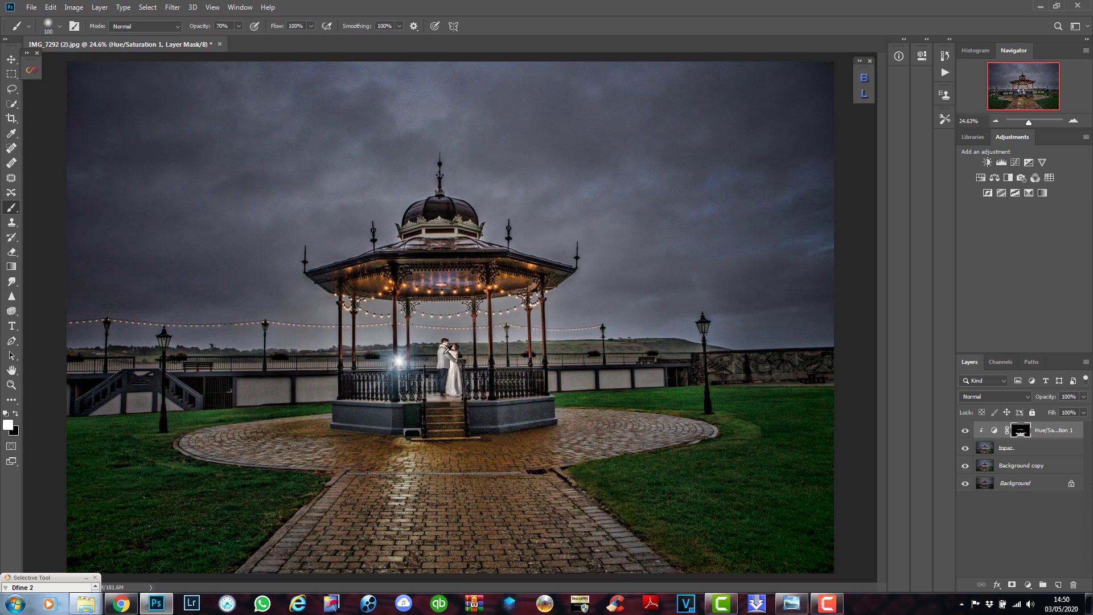
scroll(450, 244, up, 5)
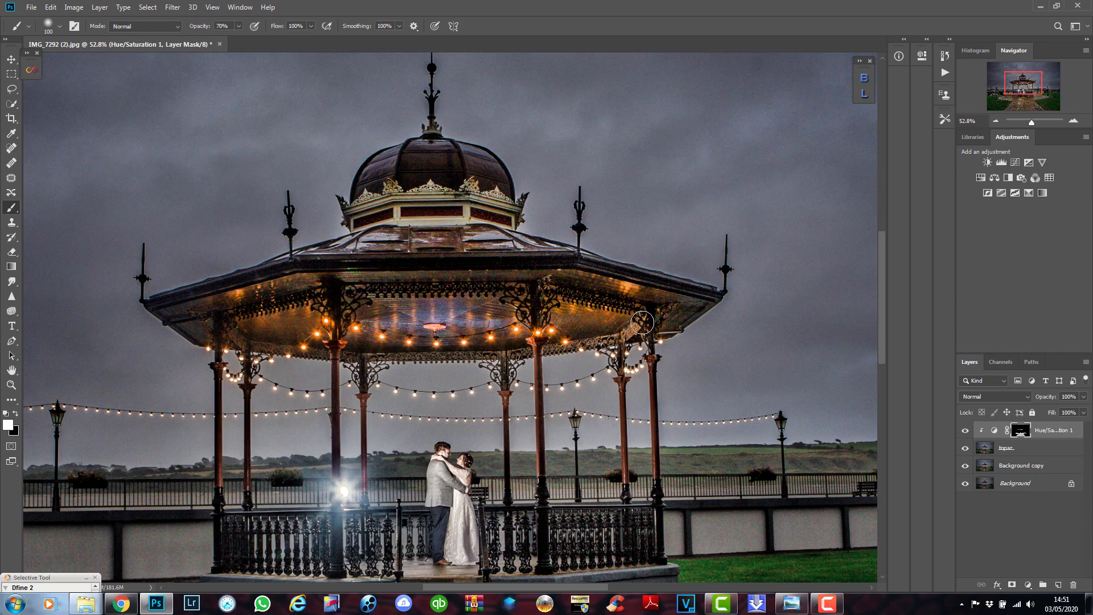
Reduce the brush to 21 px and paint the saturation boost onto the bandstand's left-hand columns.
scroll(495, 340, down, 3)
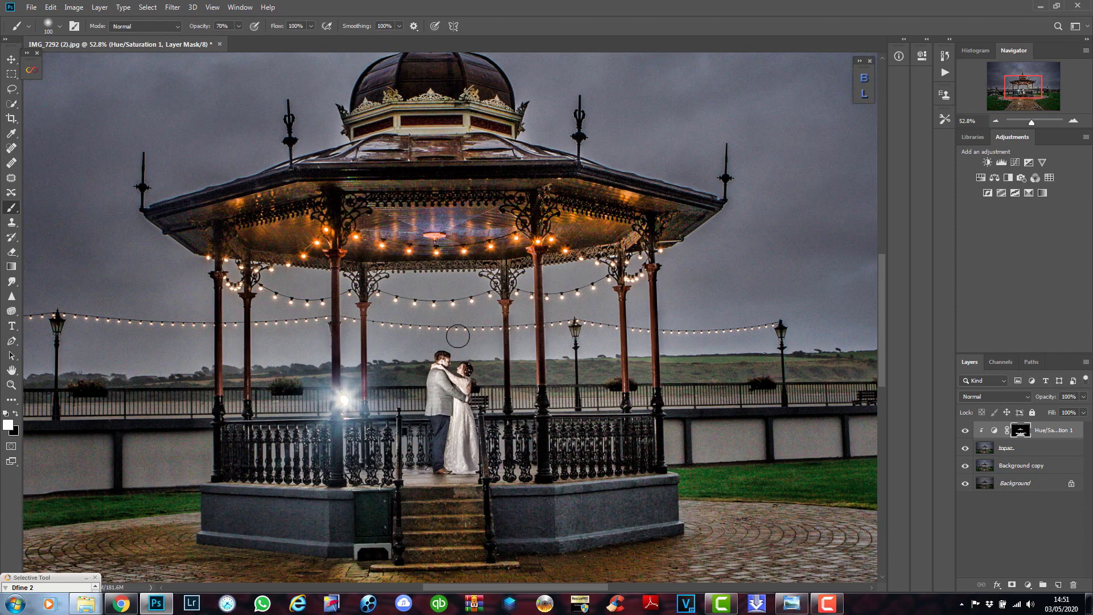
scroll(188, 307, up, 5)
scroll(190, 308, up, 1)
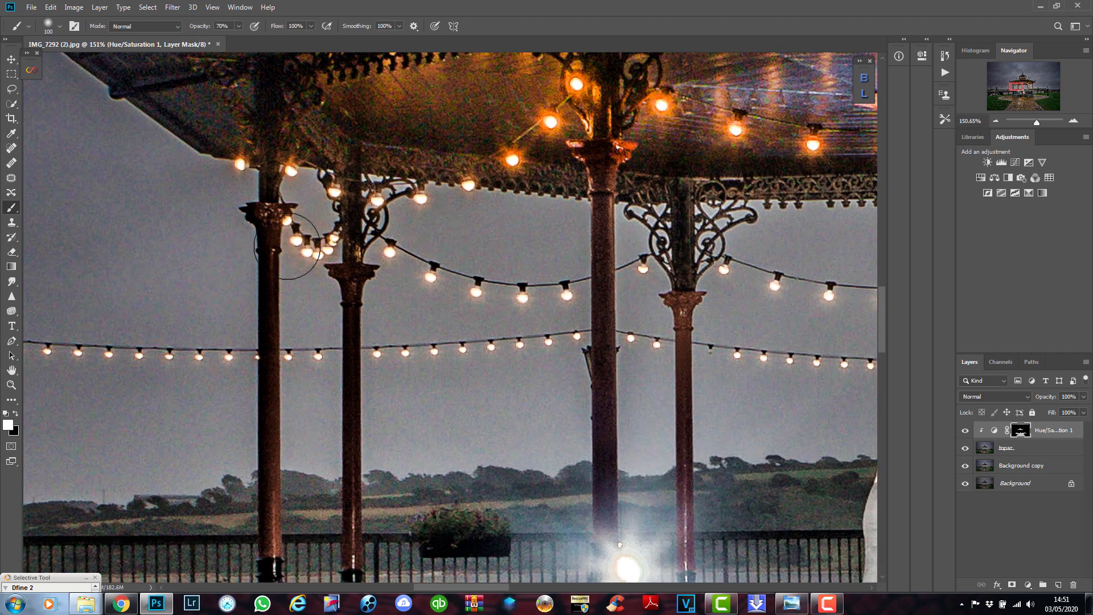
right_click(295, 241)
click(367, 270)
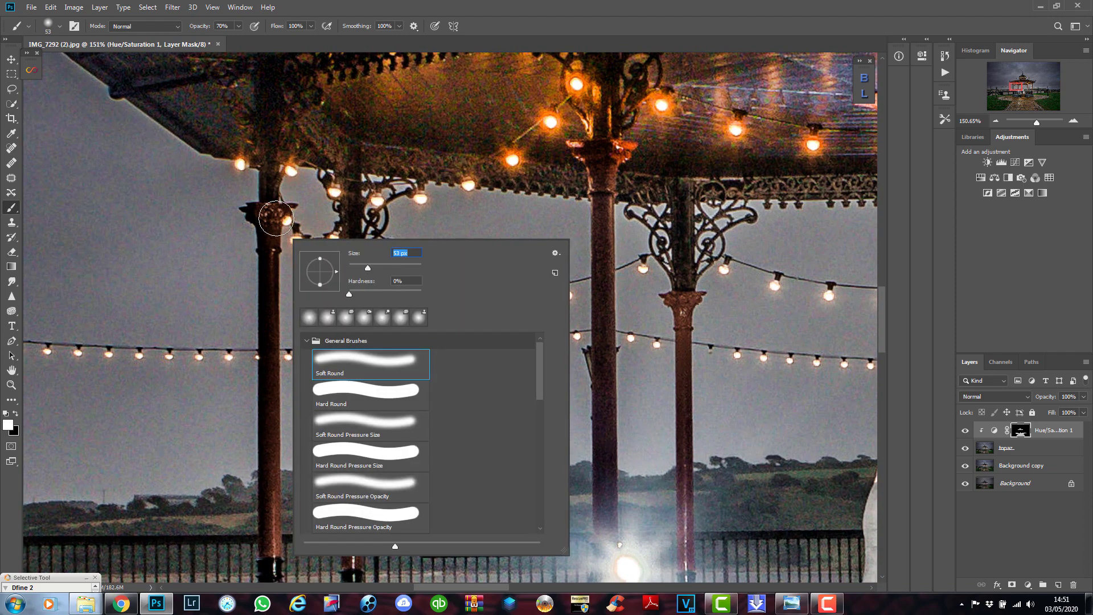
click(357, 266)
click(263, 224)
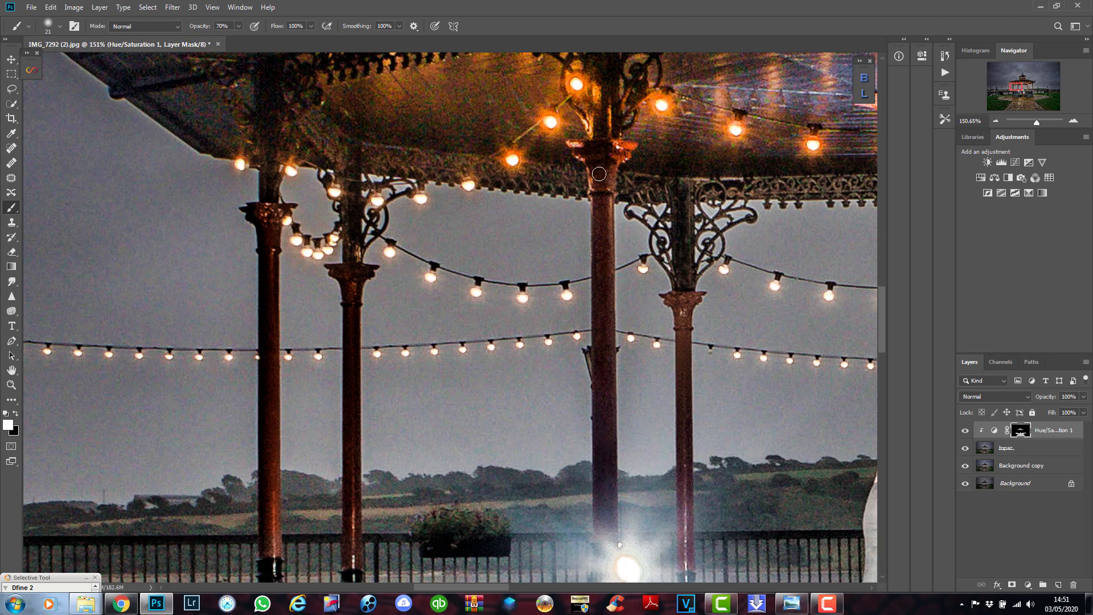
Paint the saturation boost onto the bandstand's remaining central and right-hand columns.
drag(503, 587, 548, 587)
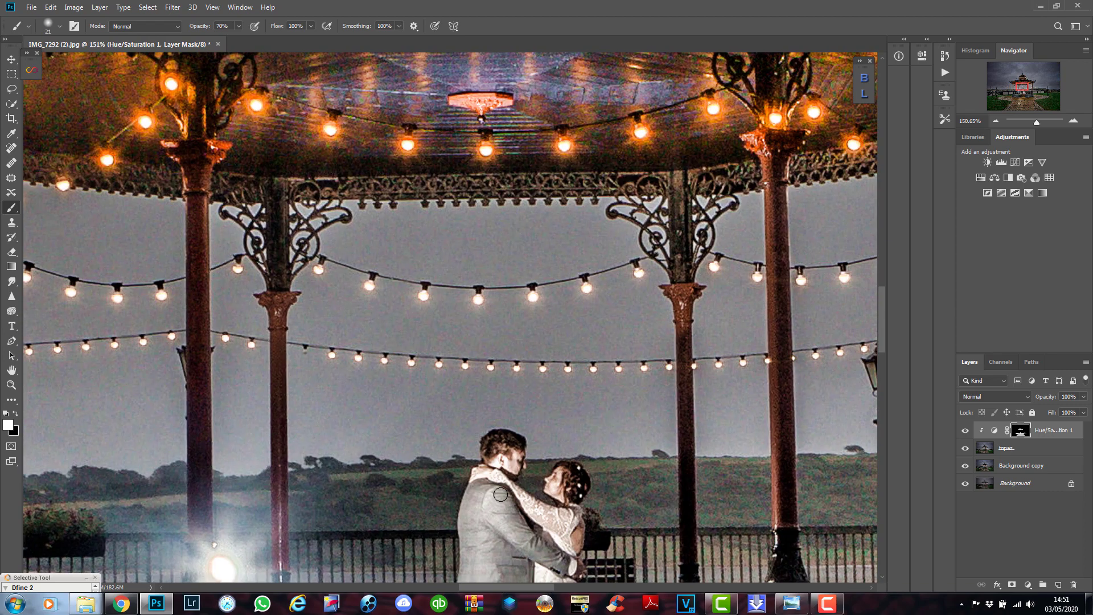
scroll(415, 364, down, 1)
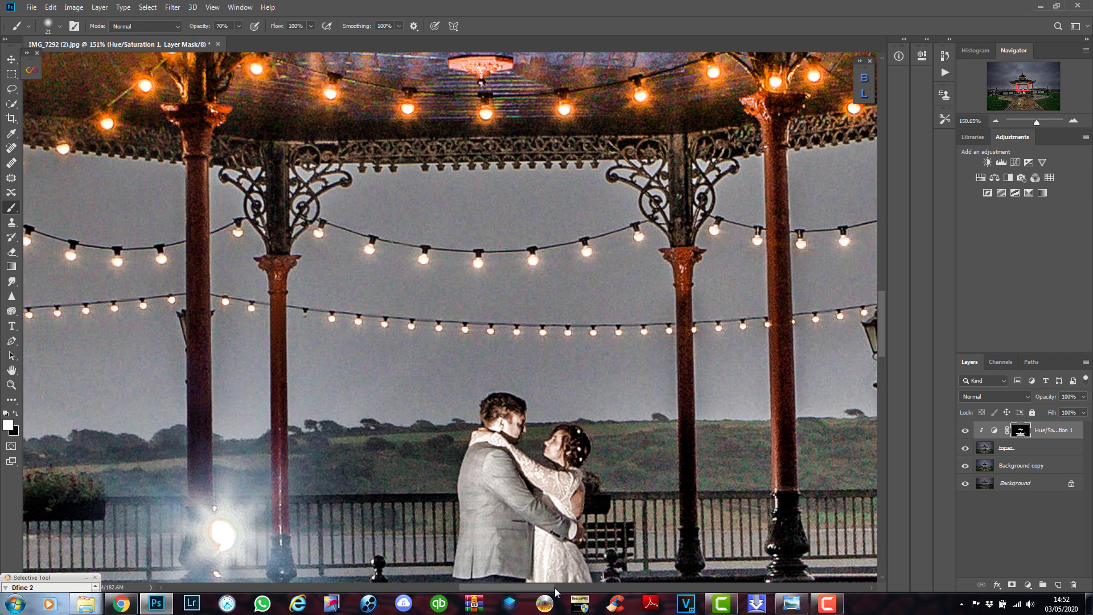
drag(548, 588, 608, 587)
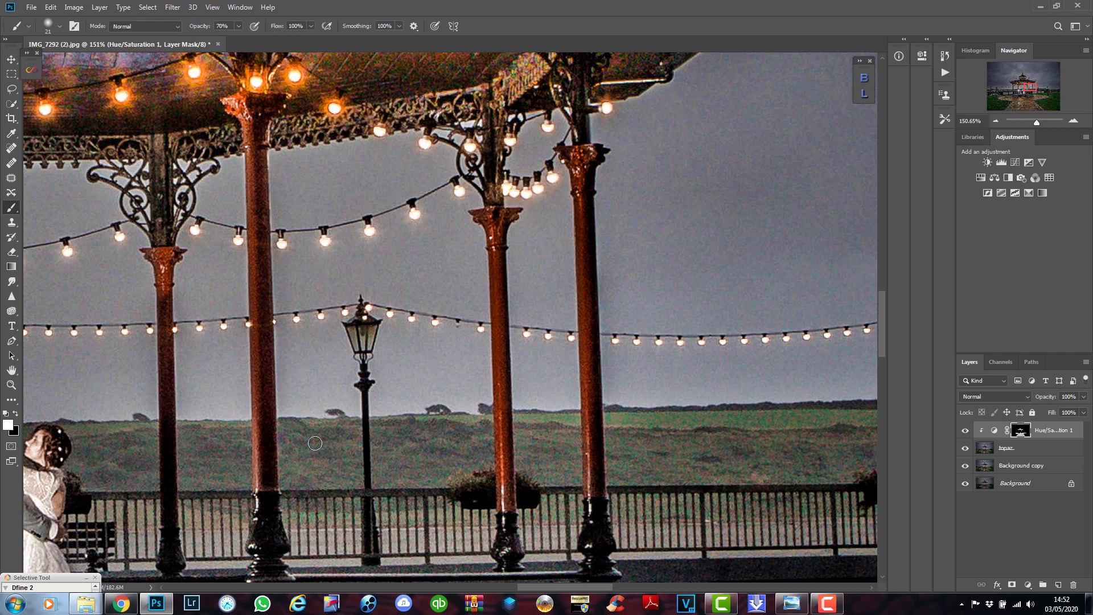
Fit the whole photo on screen and merge the Hue/Saturation adjustment with the topaz layer.
scroll(315, 443, down, 6)
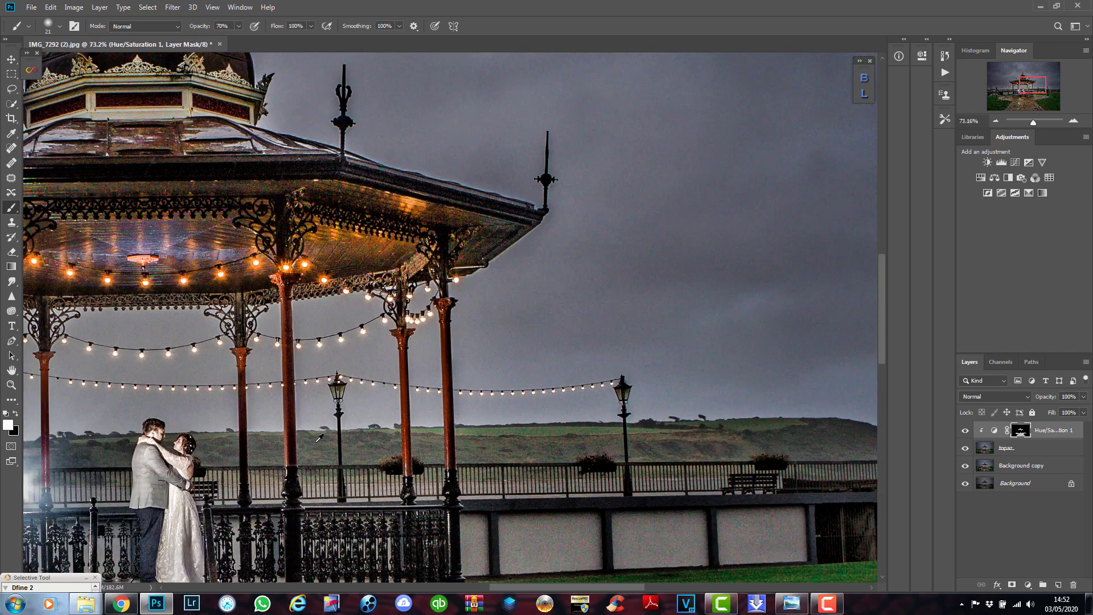
scroll(319, 439, down, 2)
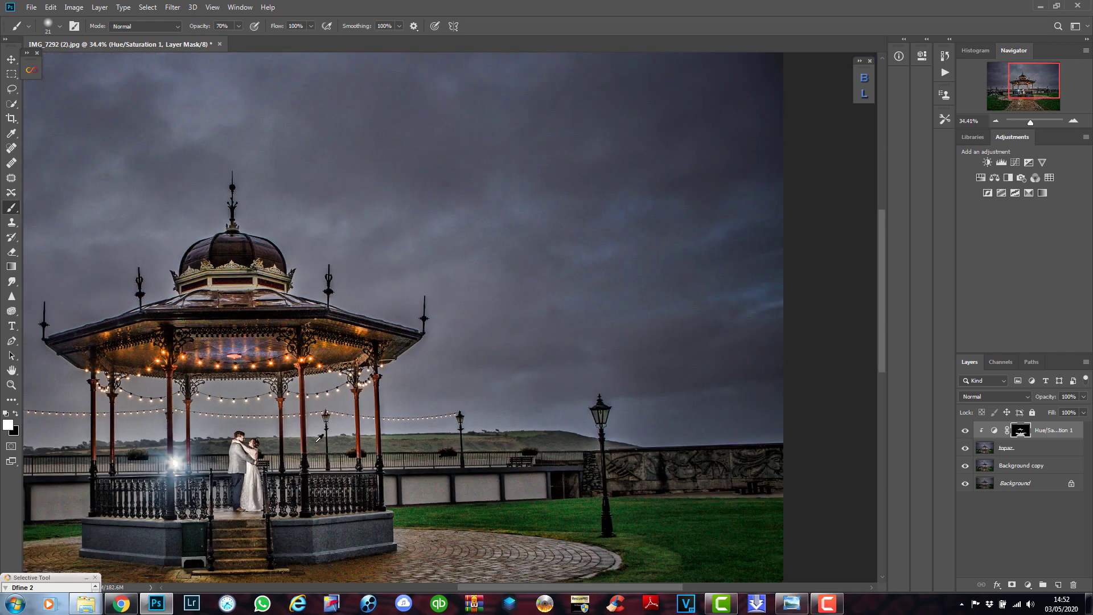
scroll(318, 438, down, 1)
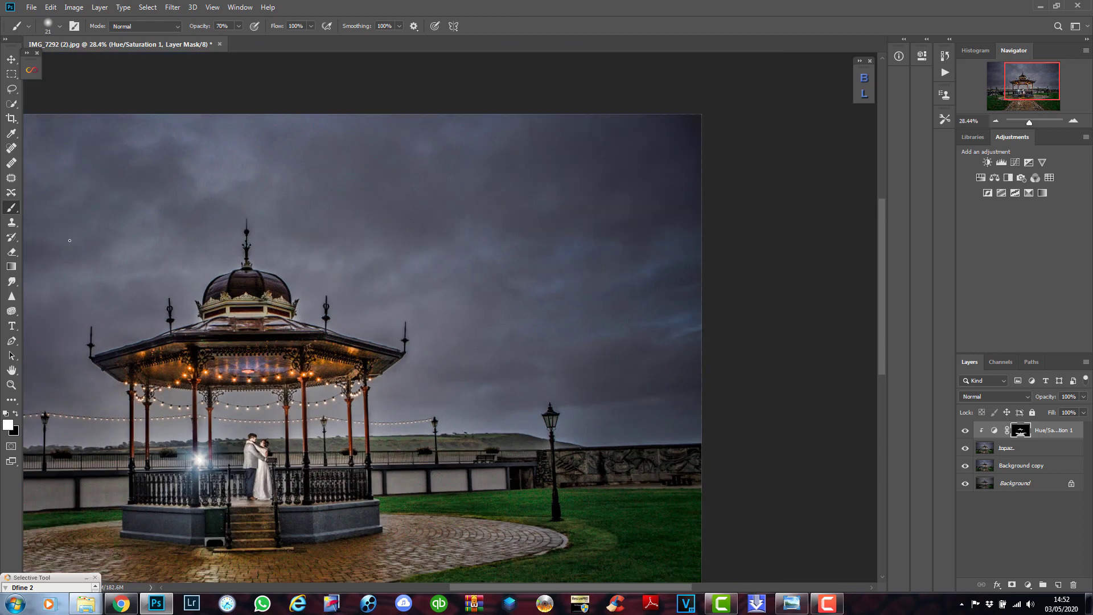
click(12, 386)
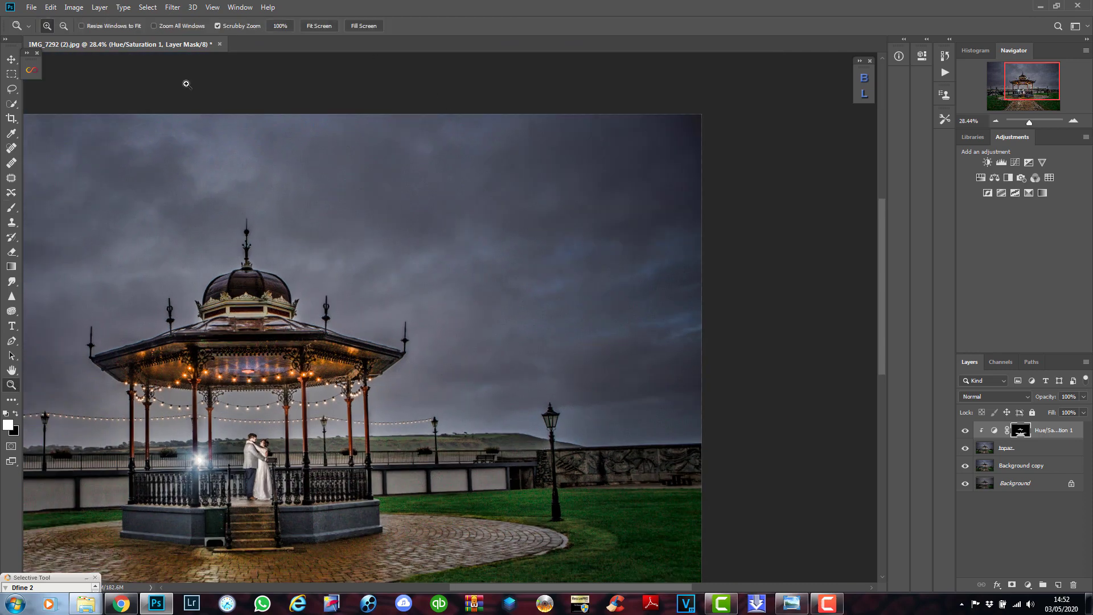
click(320, 27)
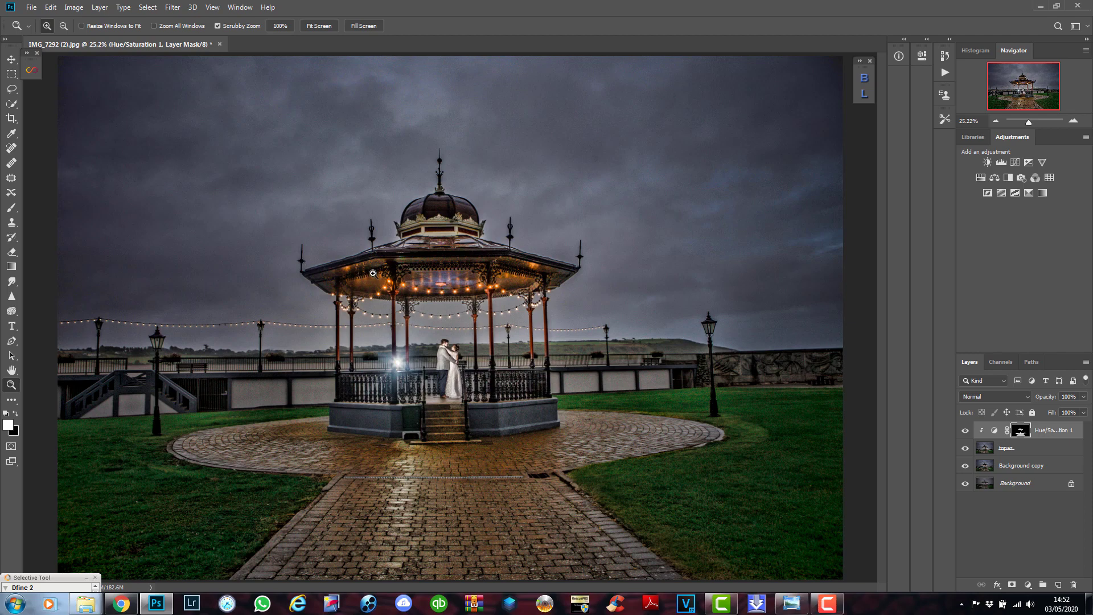
click(1028, 452)
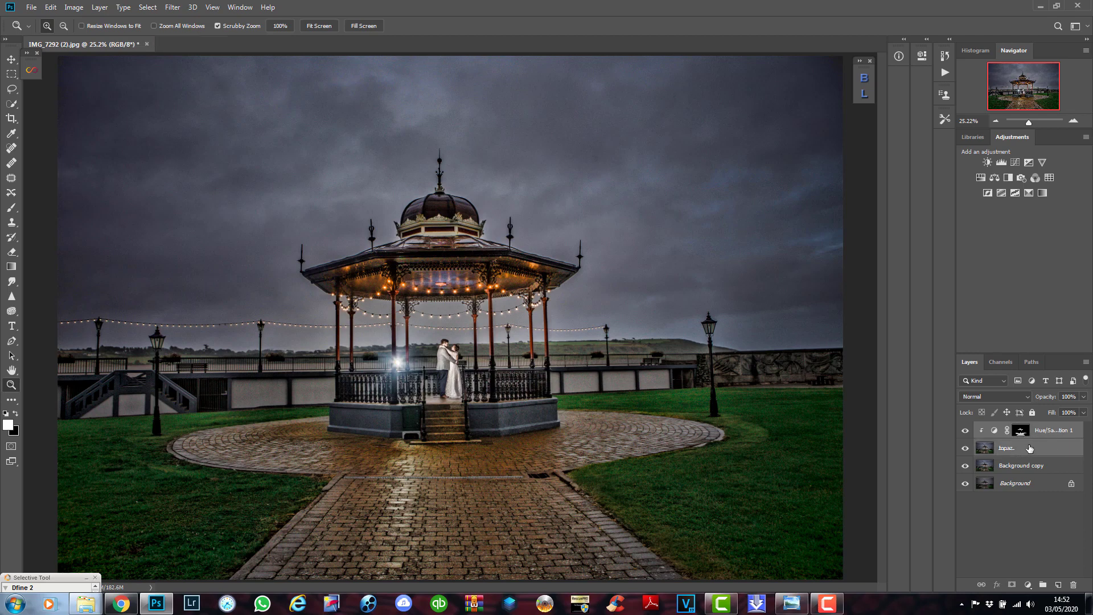
right_click(1029, 448)
click(936, 447)
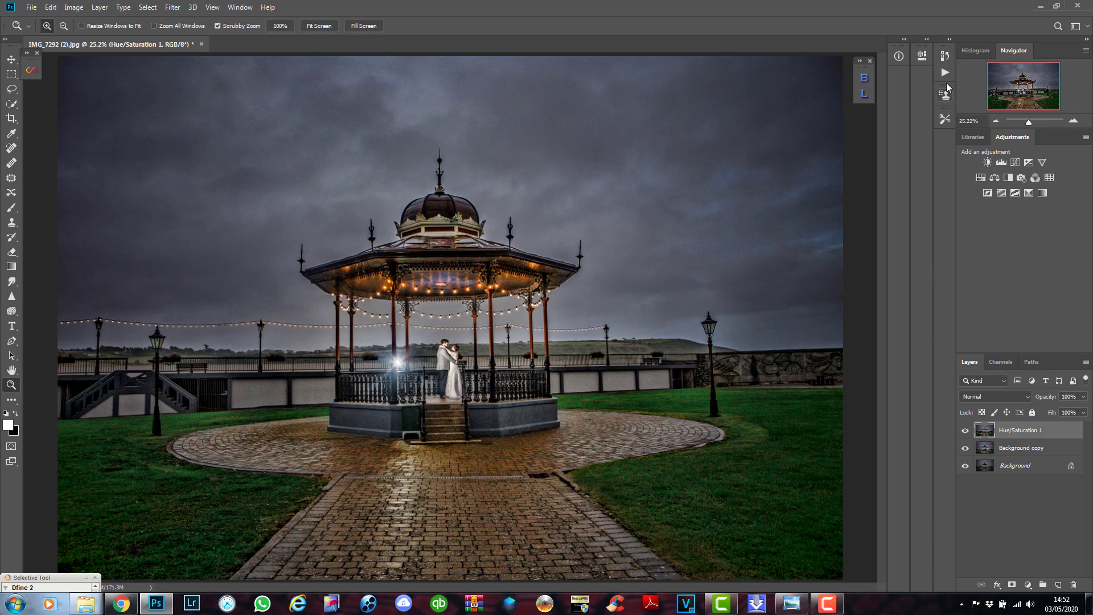
Play the SPLIT TONING action from the Sean Archer Portrait Suite 3 set and continue past its instructions.
click(944, 73)
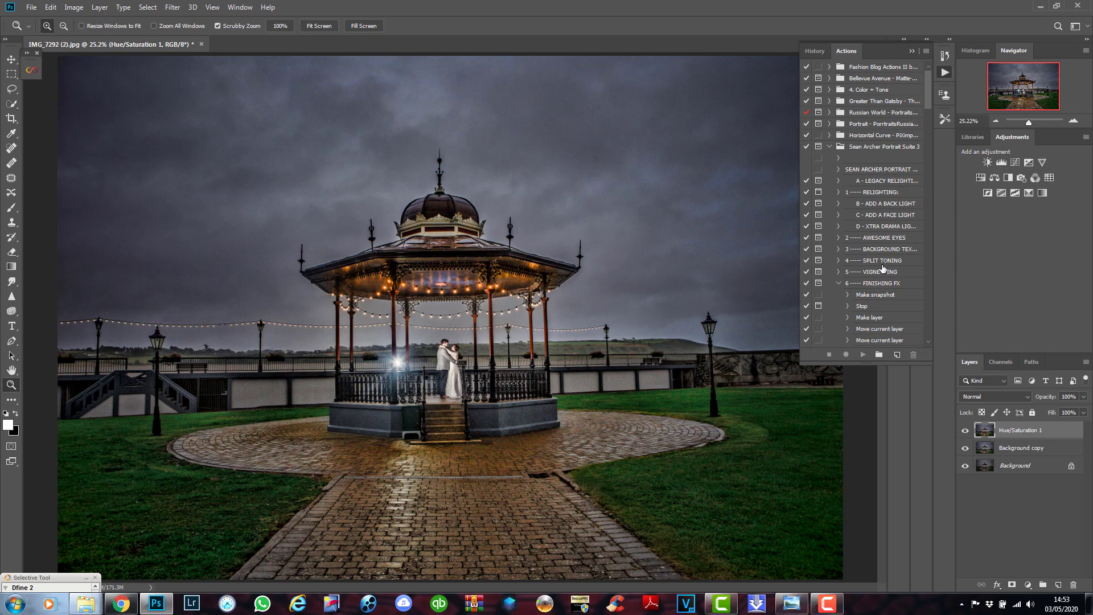
click(871, 262)
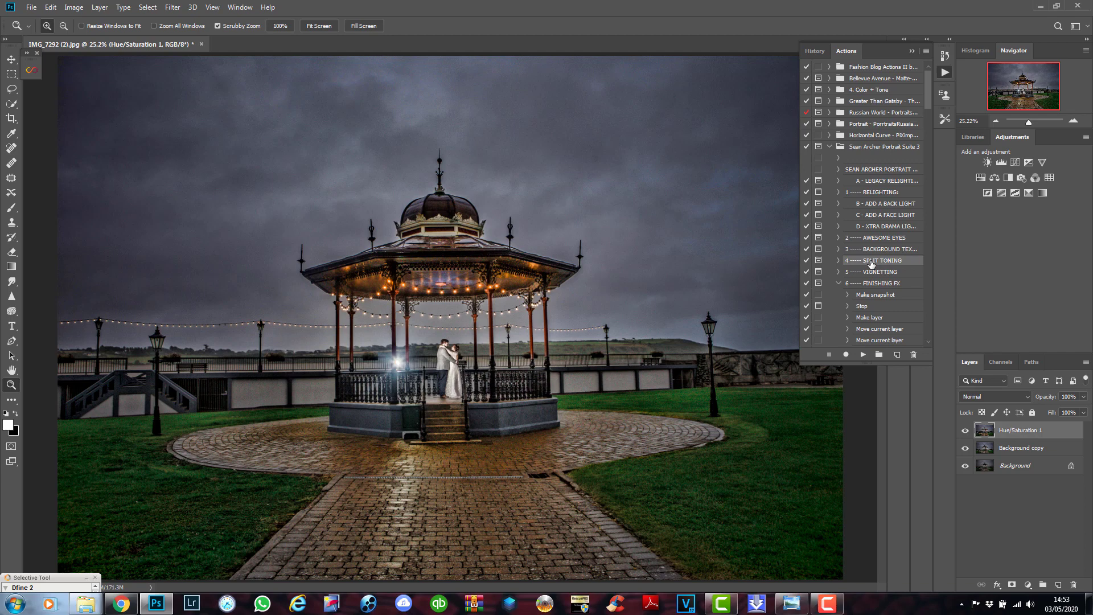
click(863, 355)
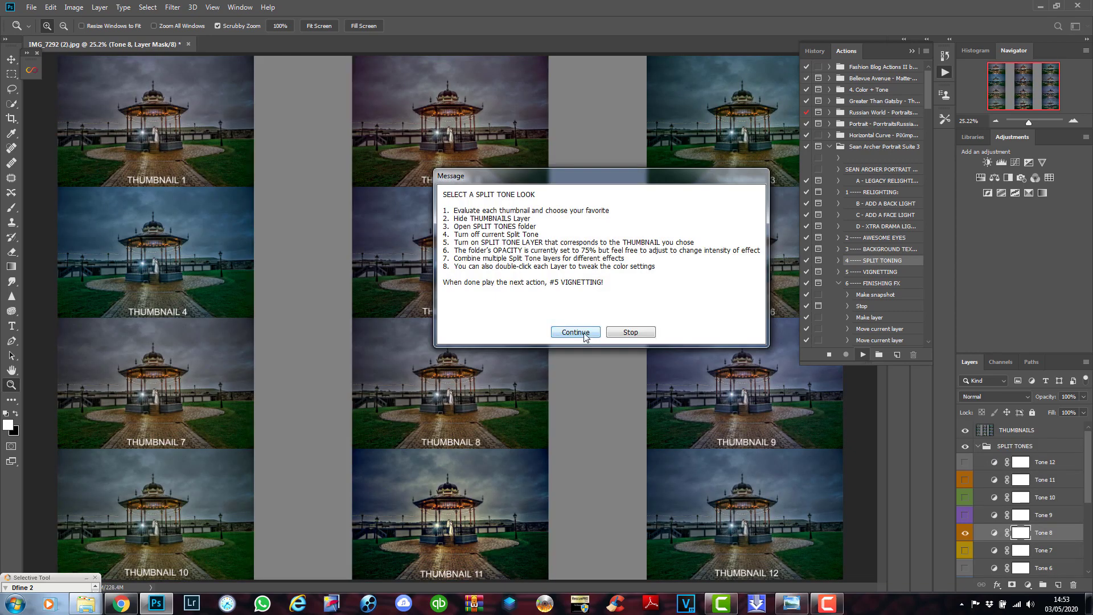
click(584, 334)
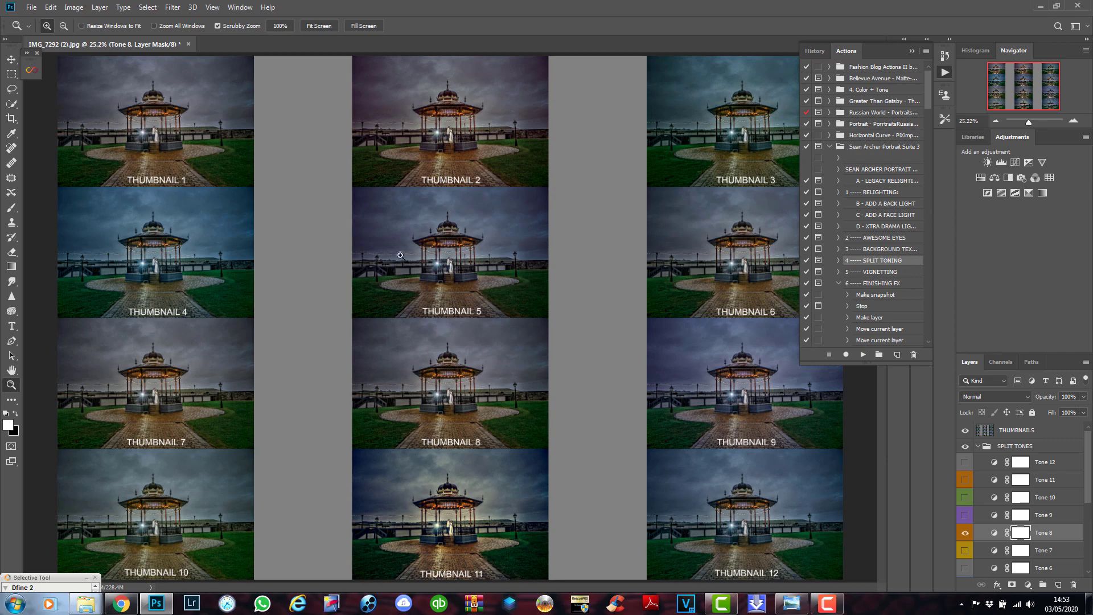
Hide the THUMBNAILS layer, turn off Tone 8 and make Tone 1 and Tone 2 visible in the SPLIT TONES group.
click(965, 431)
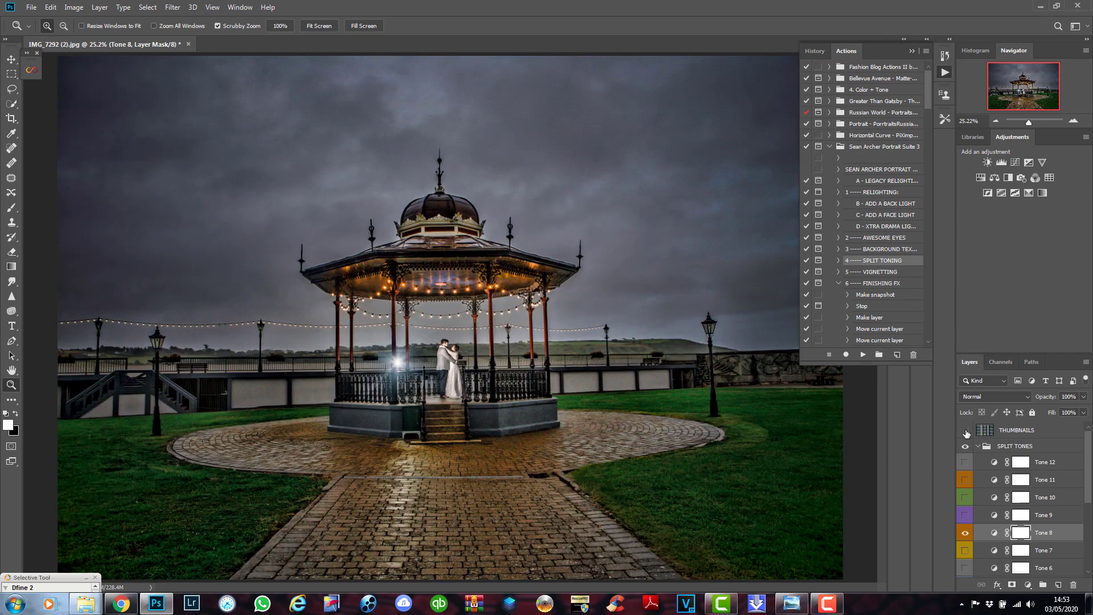
click(966, 533)
scroll(963, 535, down, 3)
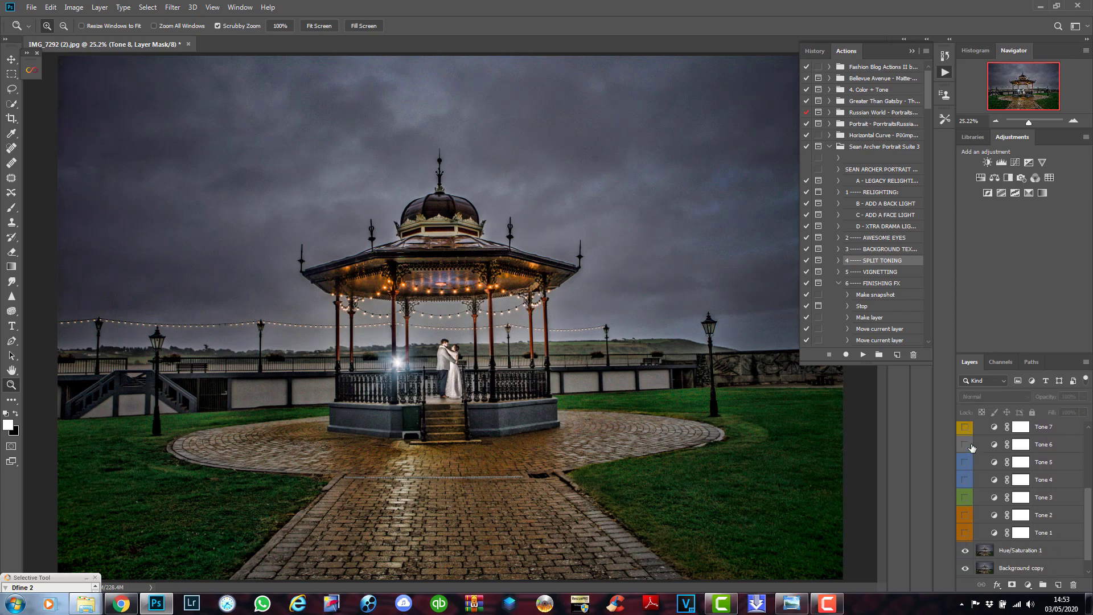
click(965, 533)
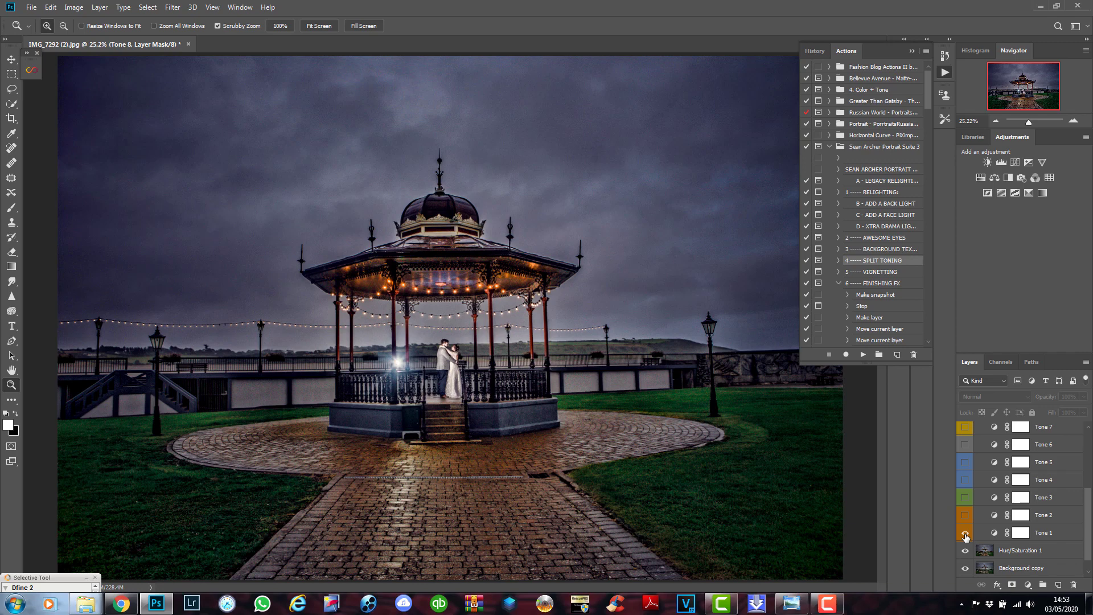
click(965, 533)
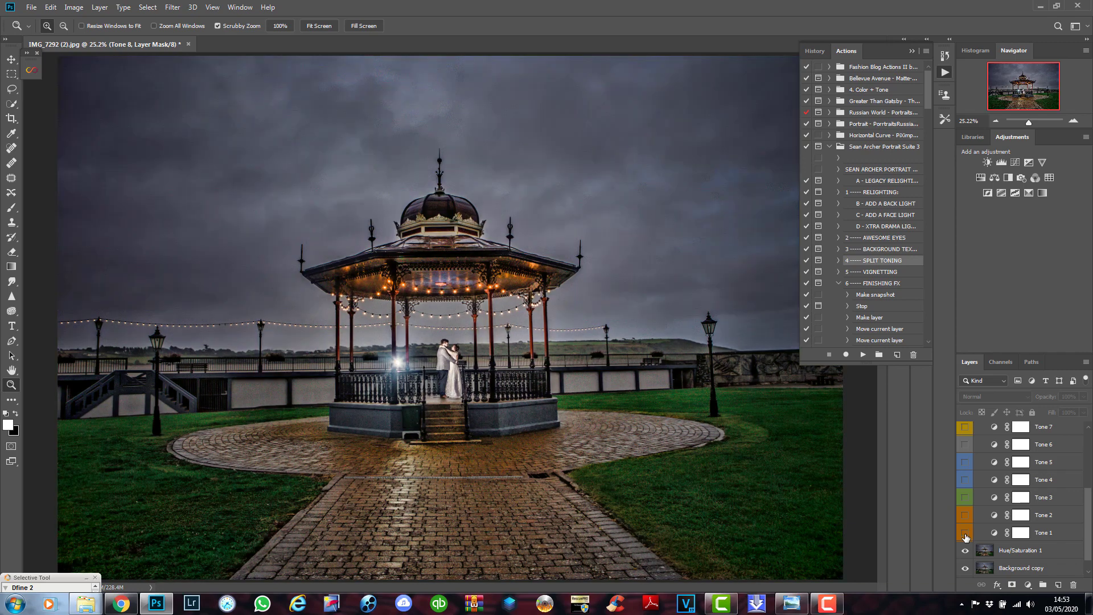
click(965, 533)
click(965, 533)
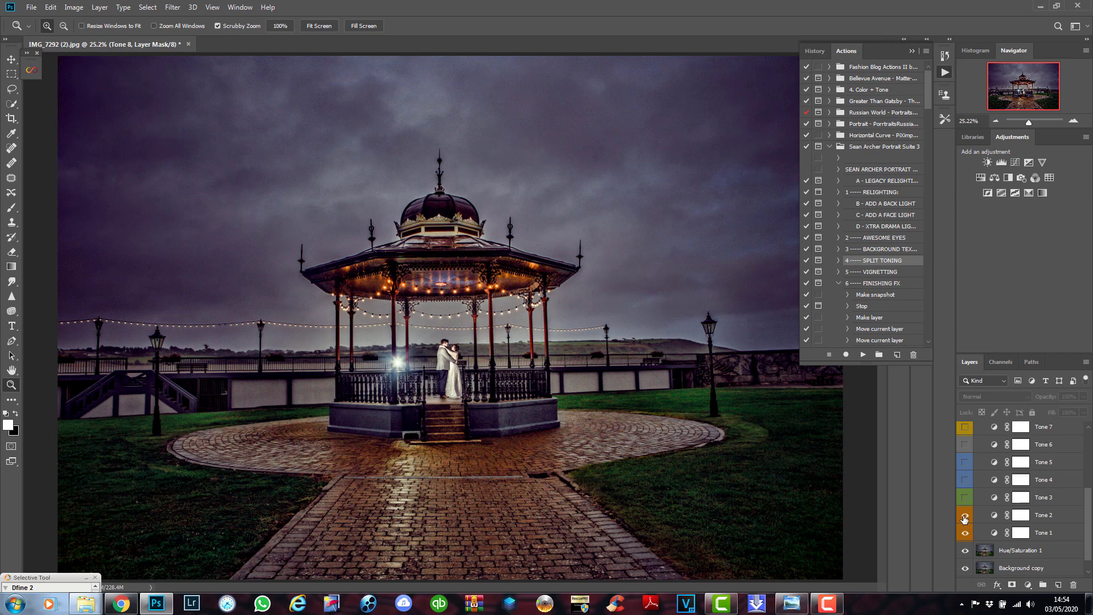
Paint black at 100% opacity with a 306 px soft brush on the Tone 2 and Tone 1 masks over the brick path.
click(1018, 520)
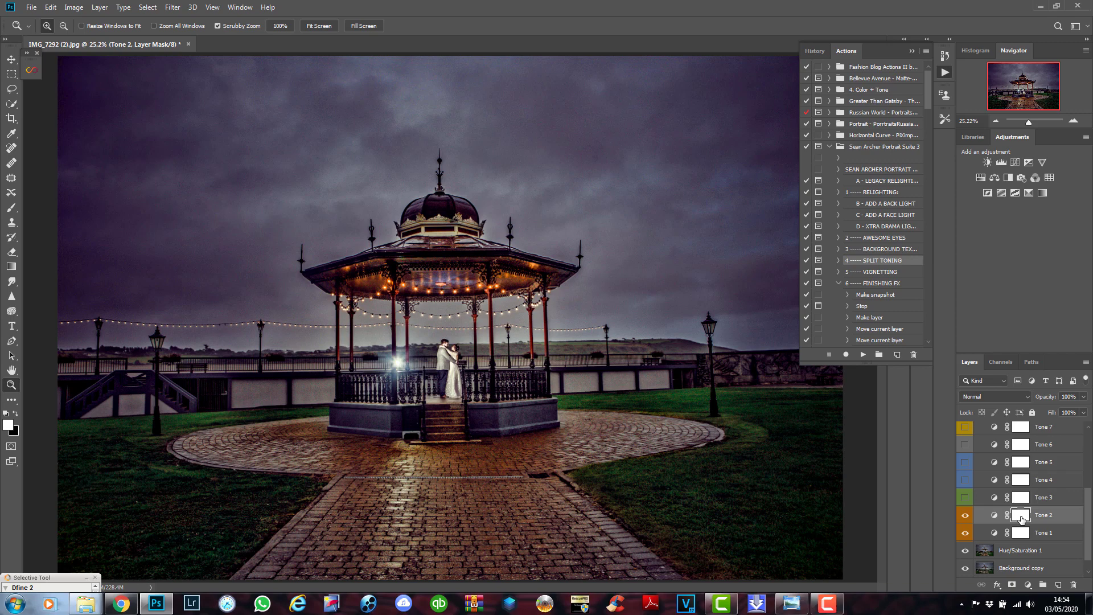
click(12, 209)
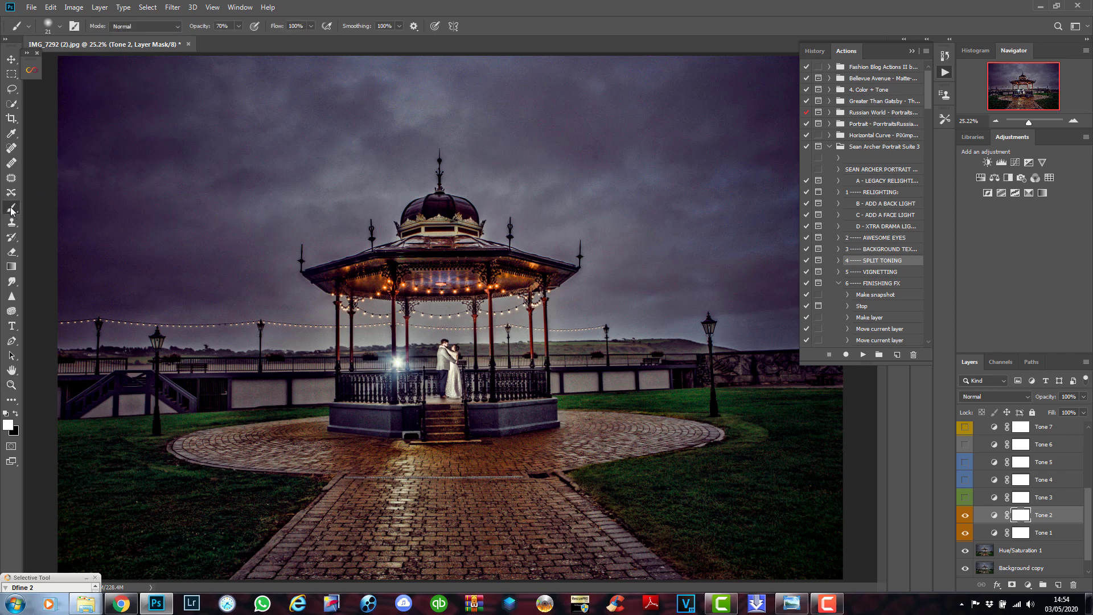
click(17, 415)
right_click(398, 481)
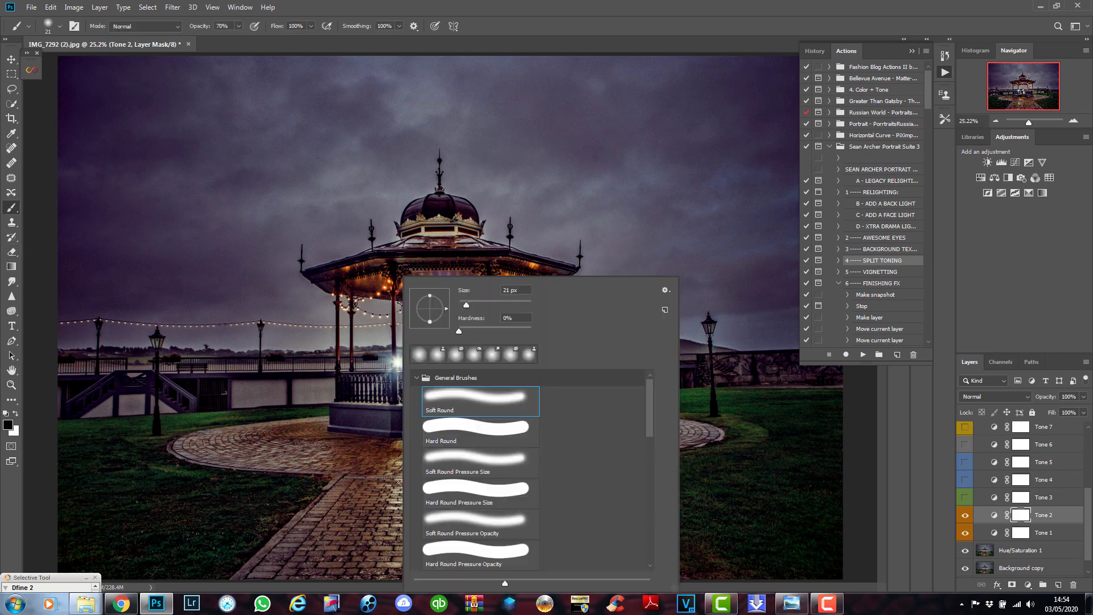
click(239, 26)
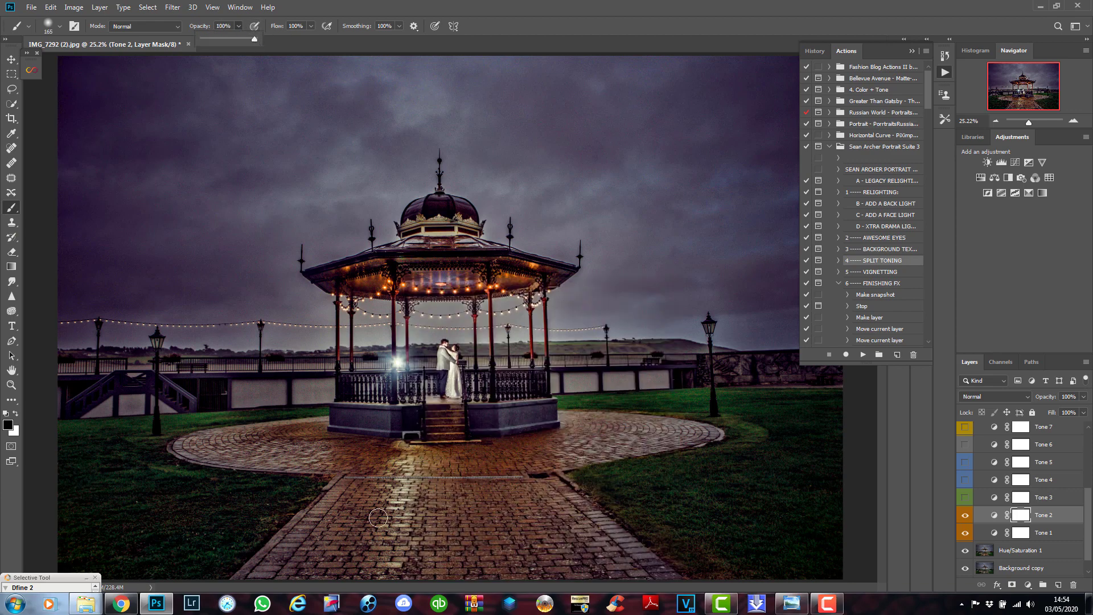
click(352, 496)
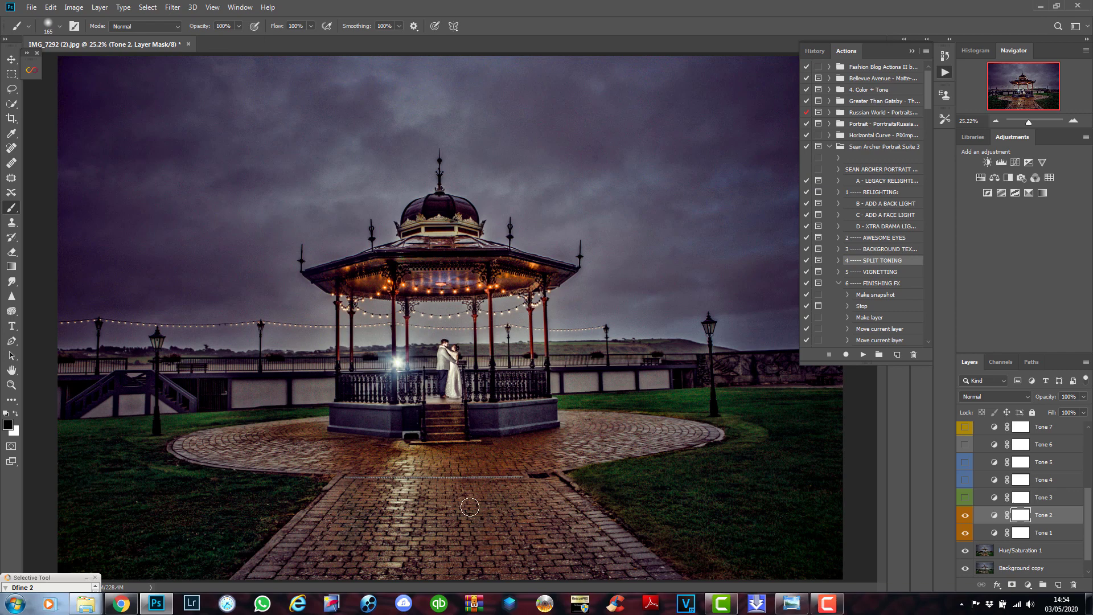
right_click(472, 505)
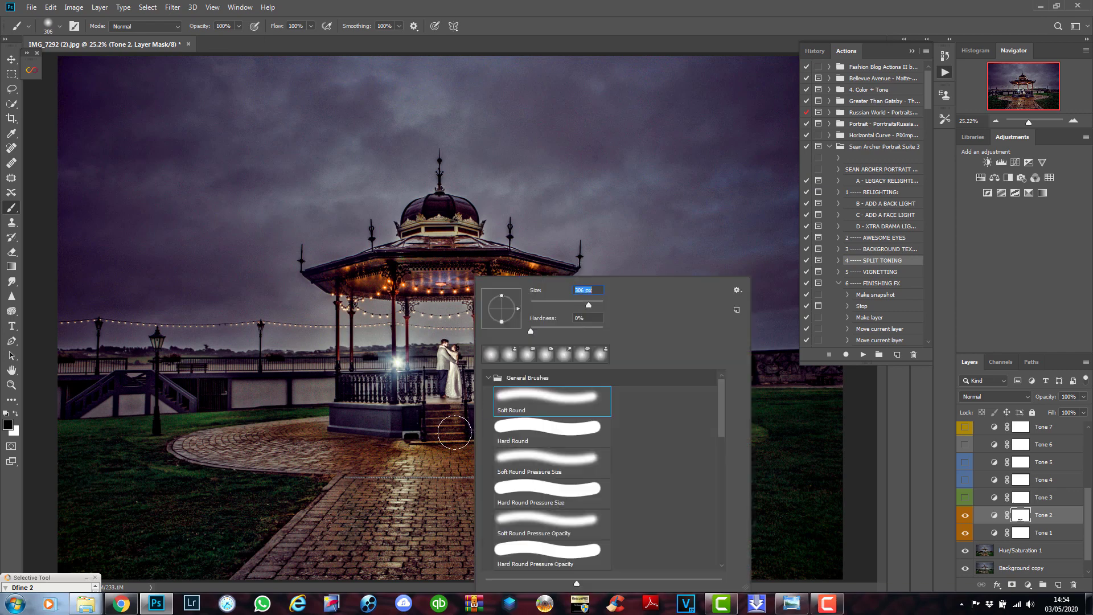
click(348, 494)
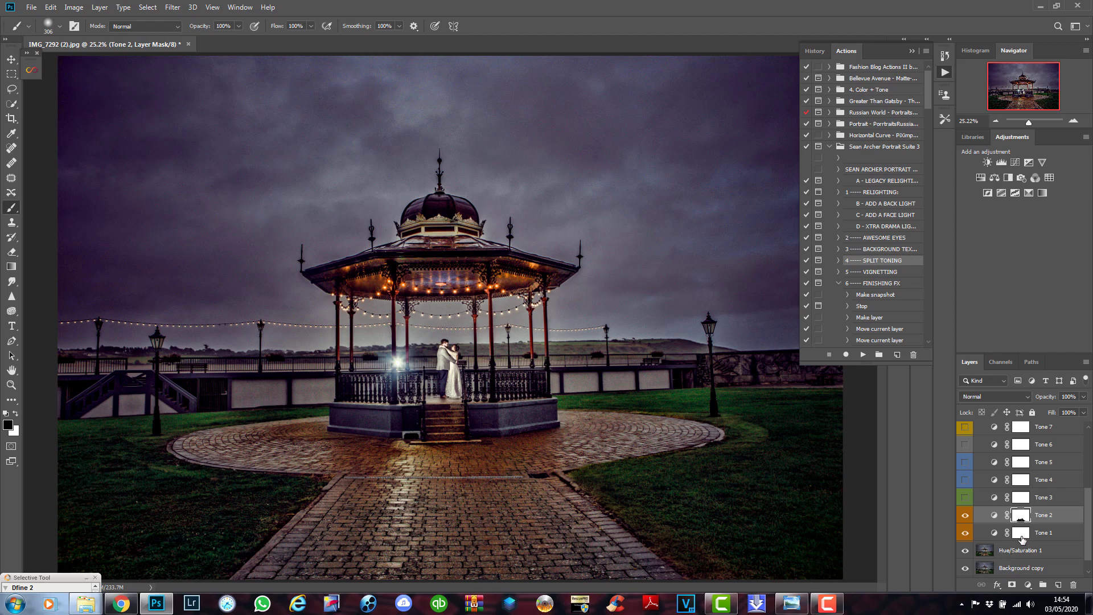
click(1021, 535)
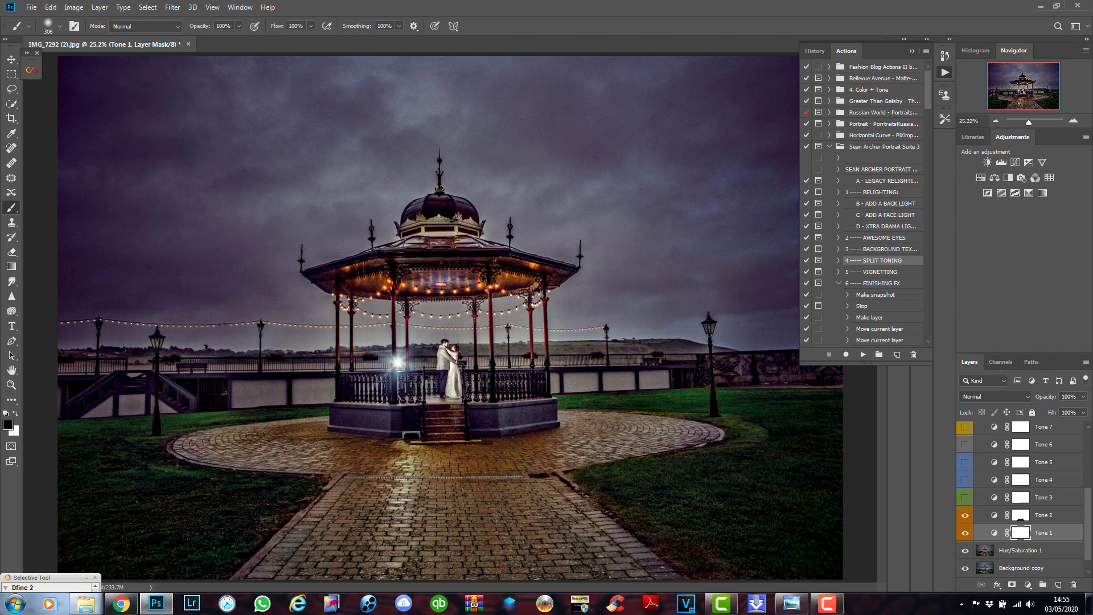
mouse_move(287, 563)
mouse_down()
mouse_move(363, 534)
mouse_move(339, 526)
mouse_move(294, 575)
mouse_move(566, 550)
mouse_move(581, 561)
mouse_move(564, 512)
mouse_move(653, 584)
mouse_move(537, 491)
mouse_move(640, 525)
mouse_move(641, 547)
mouse_move(540, 496)
mouse_up()
Collapse the SPLIT TONES group and delete the THUMBNAILS layer.
scroll(1011, 479, up, 3)
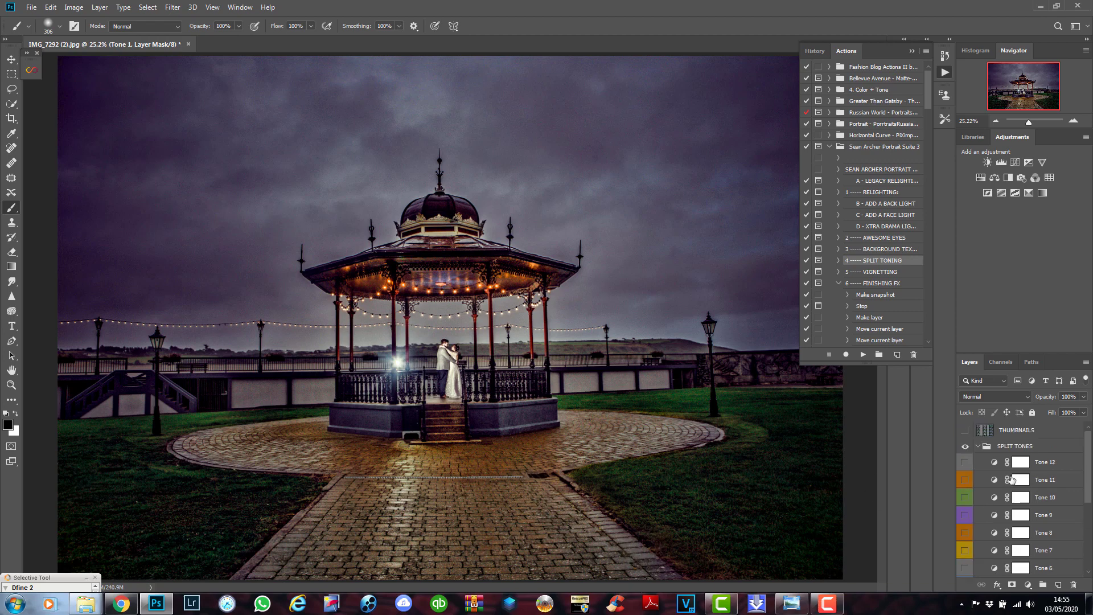
click(977, 448)
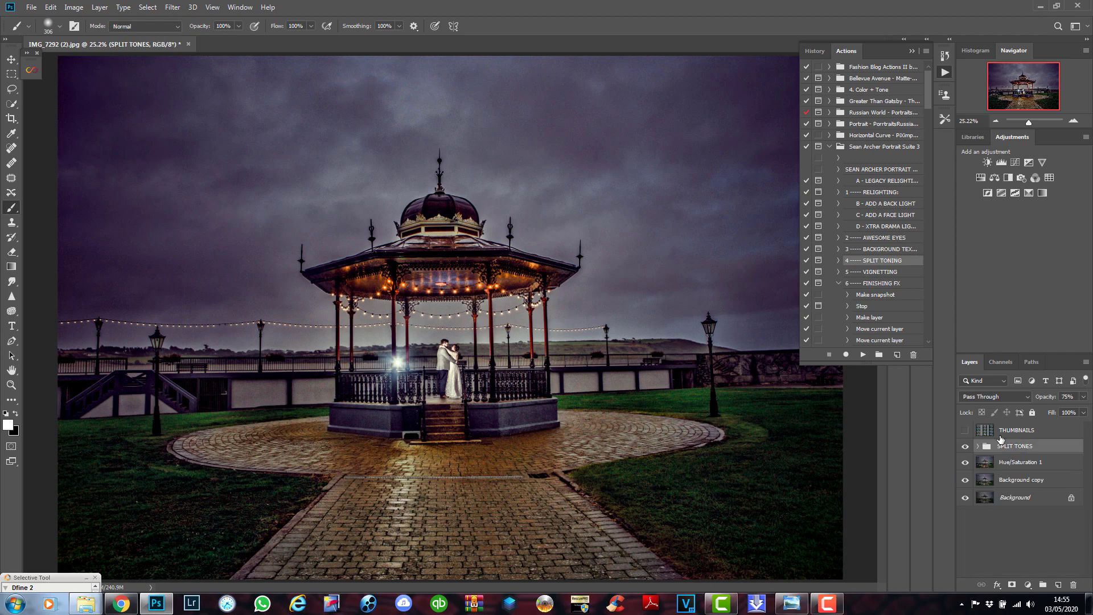
drag(1000, 438, 1074, 580)
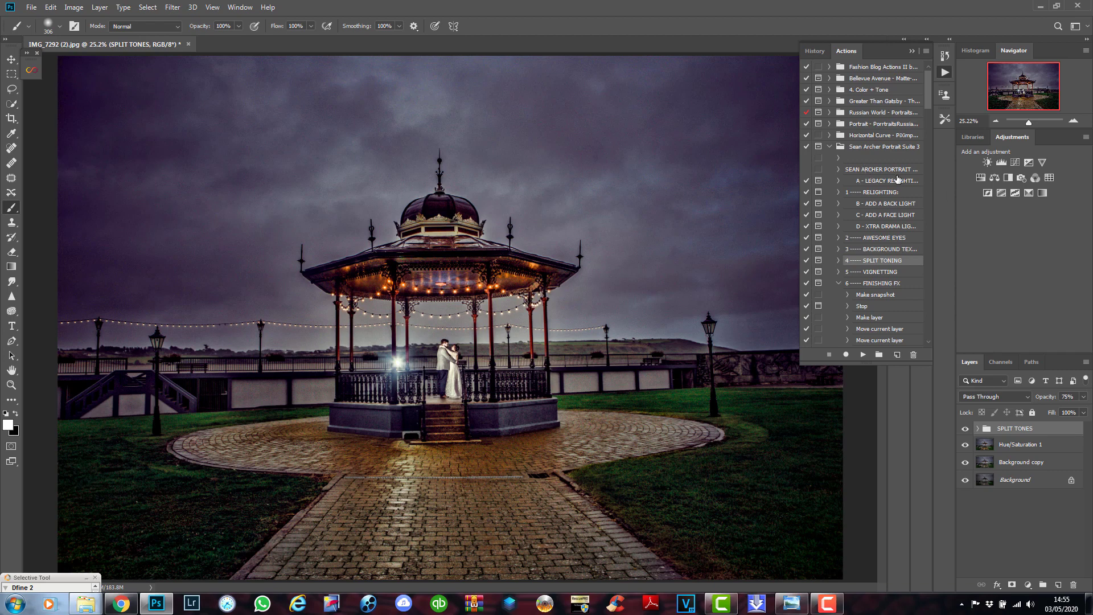
Play the VIGNETTING action from the same action set and dismiss its instruction message.
click(882, 272)
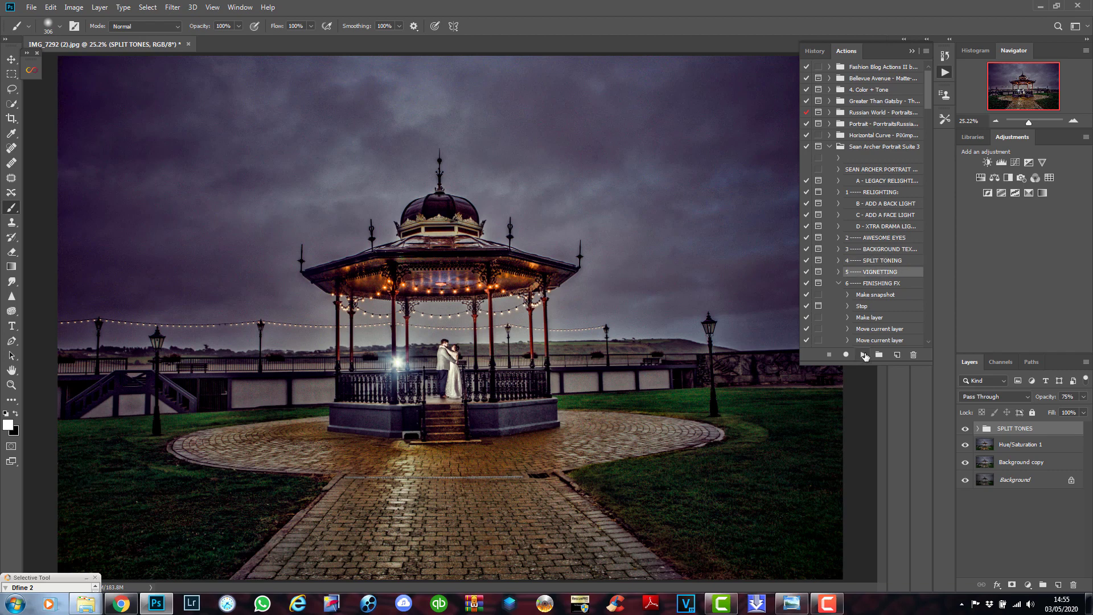
click(864, 355)
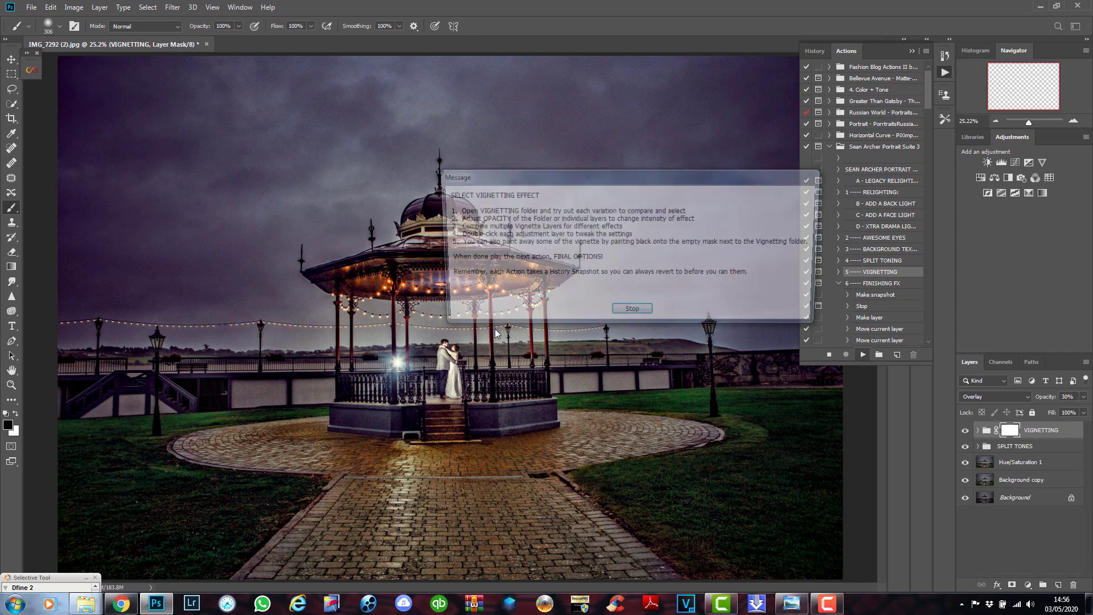
click(632, 314)
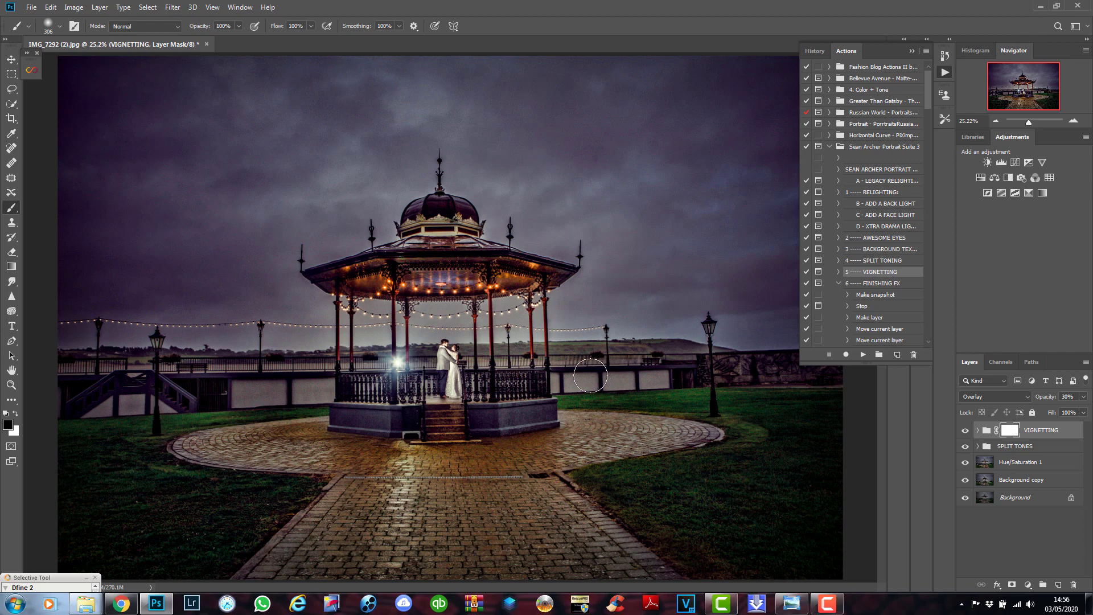
Turn on the topmost vignette layer in the VIGNETTING group, set the group's opacity to 50% and collapse it.
click(977, 430)
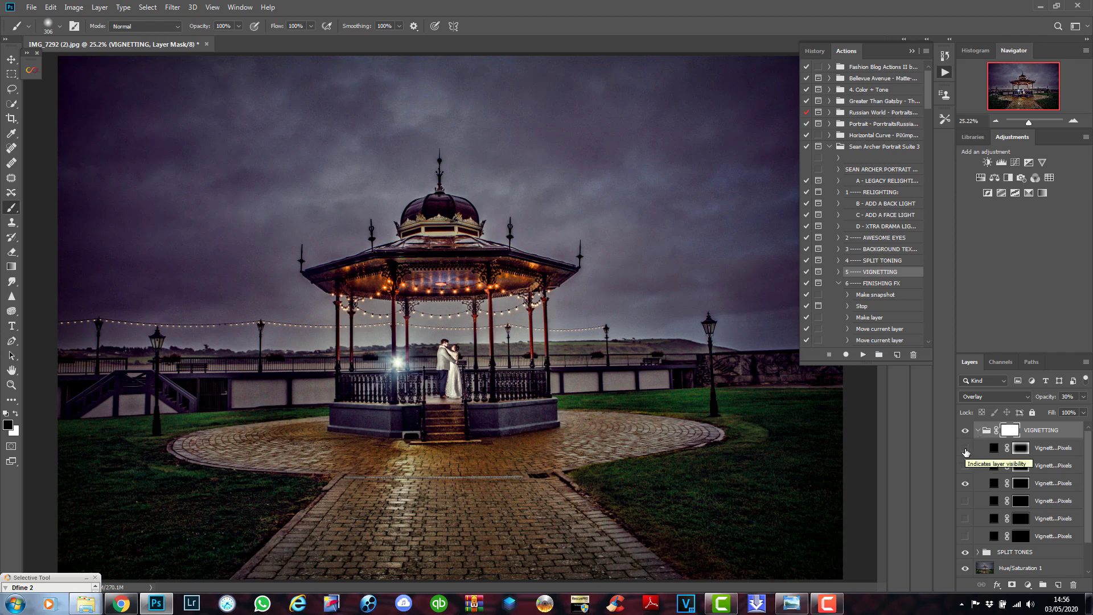
click(964, 448)
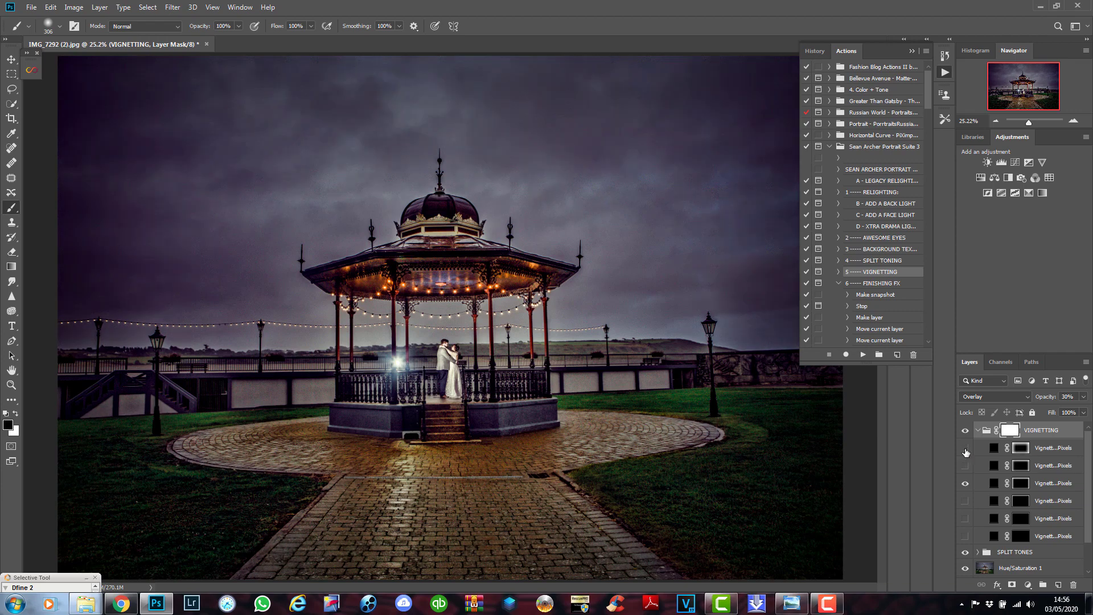
click(965, 448)
click(964, 448)
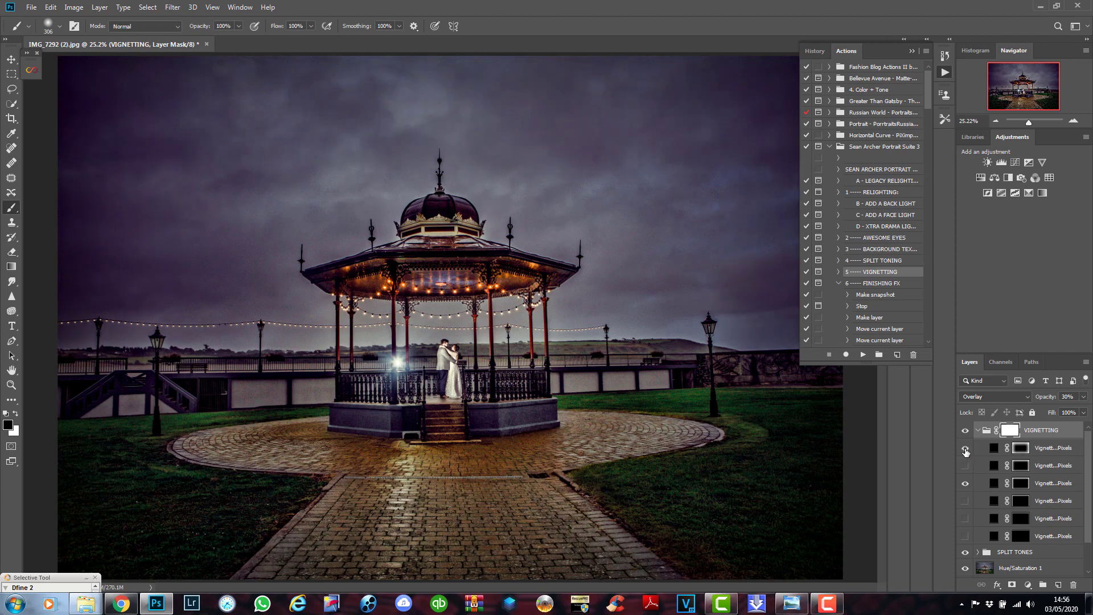
click(964, 449)
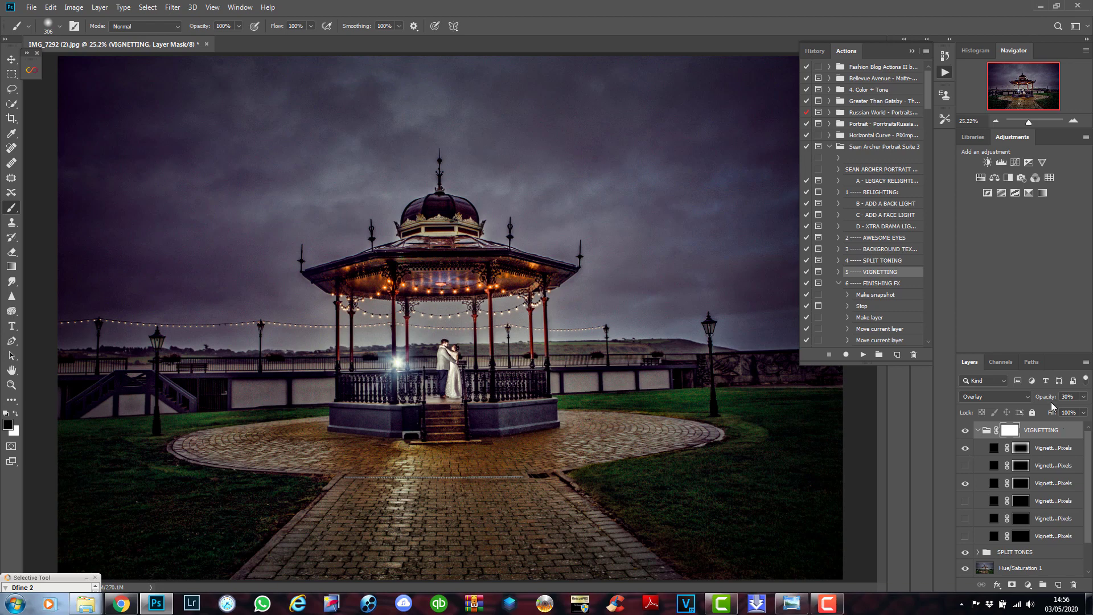
click(1083, 396)
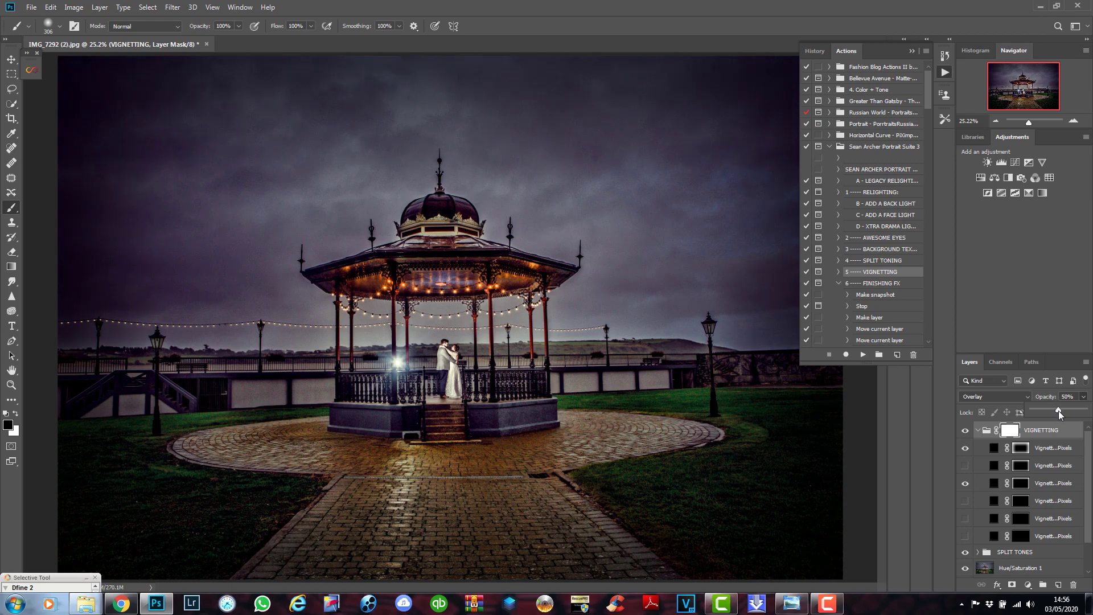
click(978, 430)
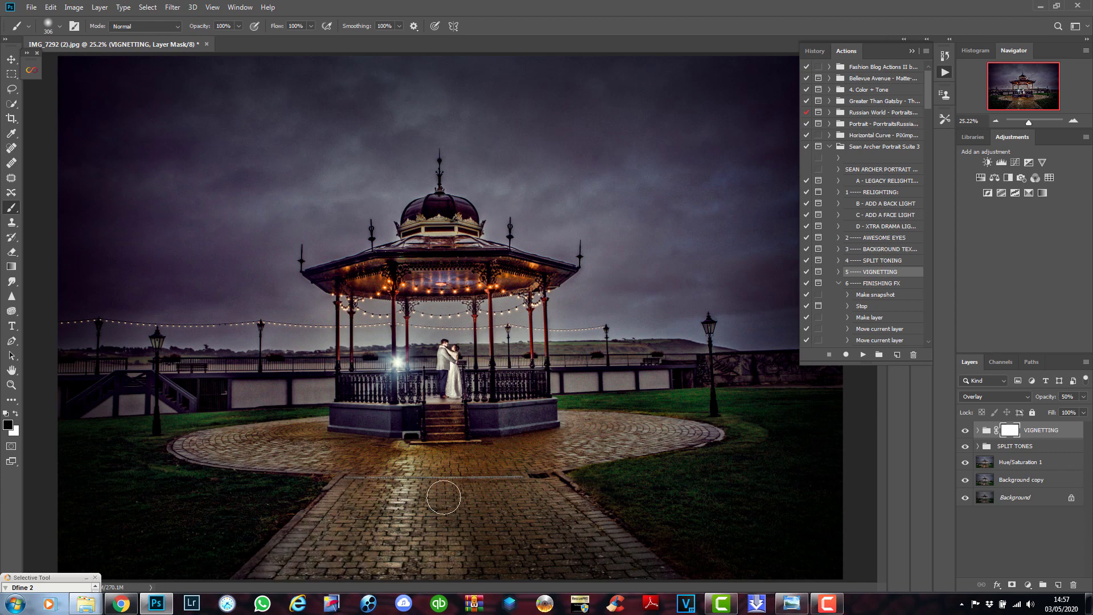
Paint black on the VIGNETTING group's mask to remove the darkening from the brick path, and collapse the list of actions.
mouse_move(502, 547)
mouse_down()
mouse_move(576, 528)
mouse_move(659, 587)
mouse_move(634, 572)
mouse_move(575, 572)
mouse_move(590, 567)
mouse_move(529, 587)
mouse_move(529, 553)
mouse_move(504, 577)
mouse_move(445, 584)
mouse_move(401, 541)
mouse_move(349, 568)
mouse_move(254, 586)
mouse_move(301, 562)
mouse_move(340, 518)
mouse_move(369, 467)
mouse_move(352, 463)
mouse_move(442, 477)
mouse_move(526, 468)
mouse_move(655, 592)
mouse_move(559, 583)
mouse_move(540, 518)
mouse_move(539, 593)
mouse_move(504, 547)
mouse_move(502, 522)
mouse_move(382, 573)
mouse_move(317, 570)
mouse_move(313, 550)
mouse_move(280, 574)
mouse_move(387, 517)
mouse_move(402, 572)
mouse_move(443, 583)
mouse_move(510, 562)
mouse_move(535, 506)
mouse_move(525, 479)
mouse_move(644, 589)
mouse_move(558, 526)
mouse_move(558, 567)
mouse_move(575, 580)
mouse_move(569, 569)
mouse_move(622, 581)
mouse_move(512, 491)
mouse_up()
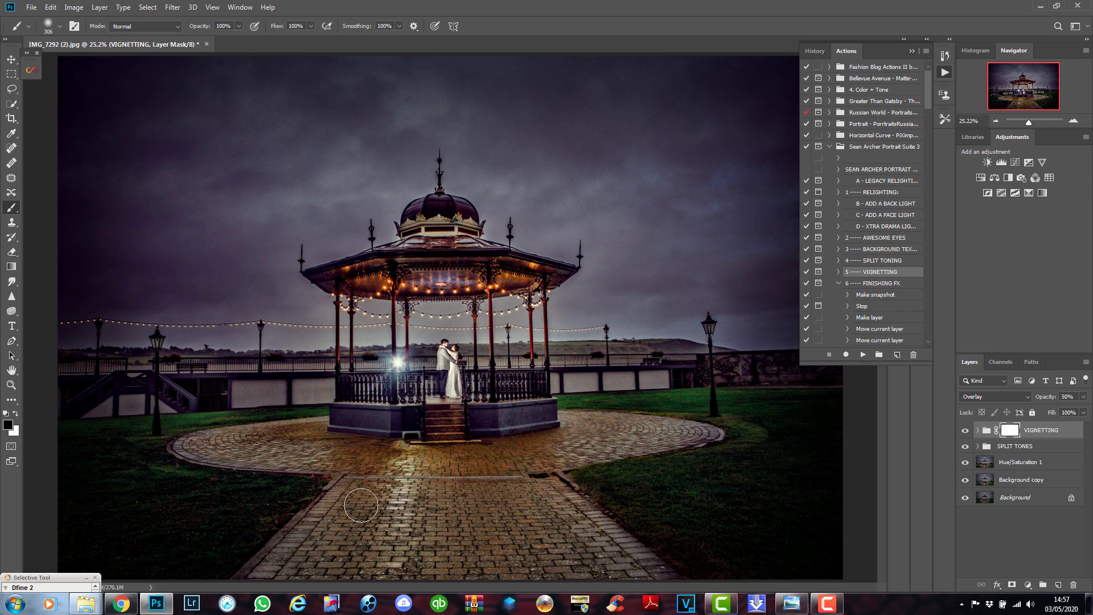
click(297, 566)
click(911, 52)
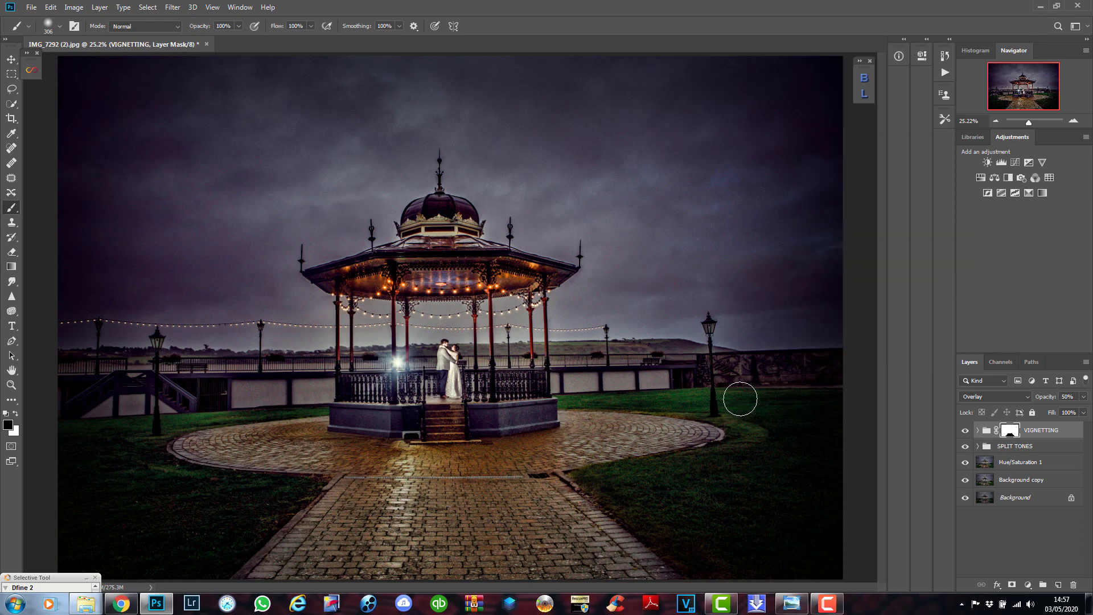
Crop the photo narrower by trimming its left and right edges about equally, keeping the full height and the bandstand near the centre.
click(12, 118)
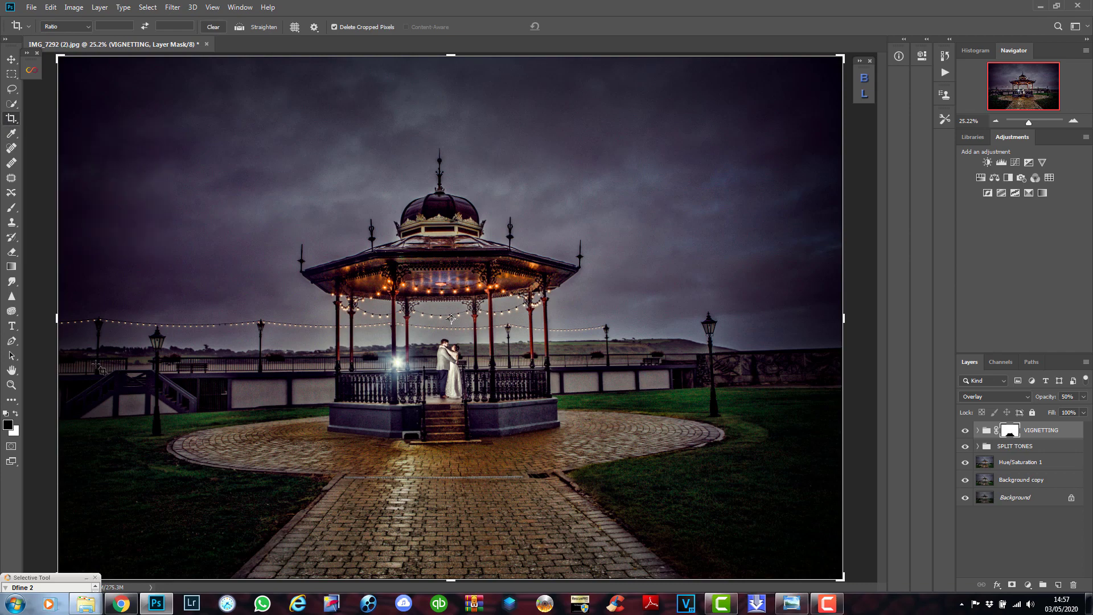
drag(117, 354, 119, 368)
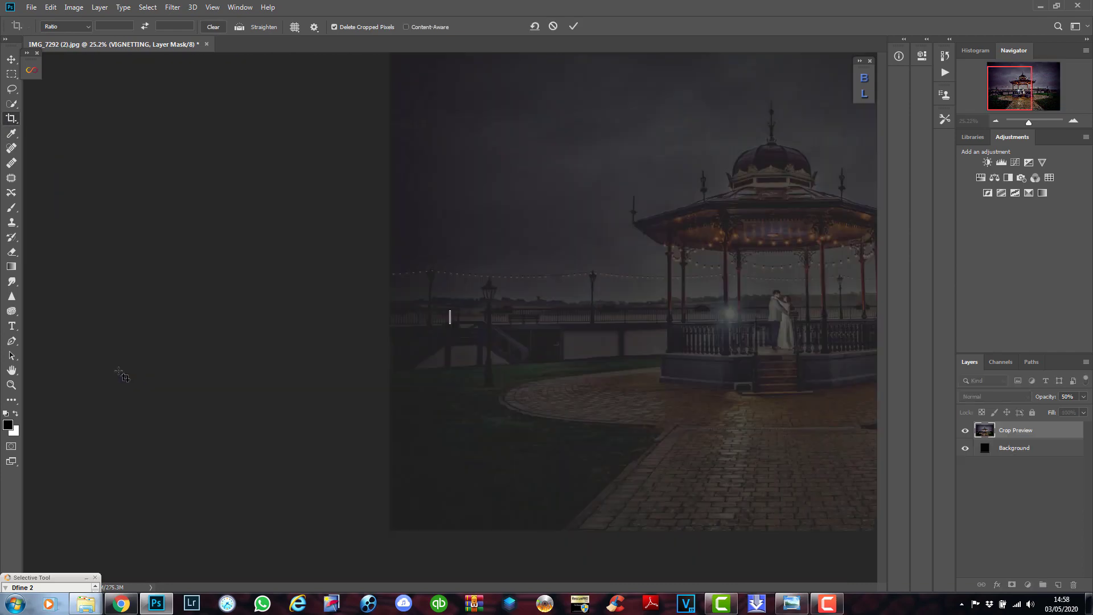
click(552, 27)
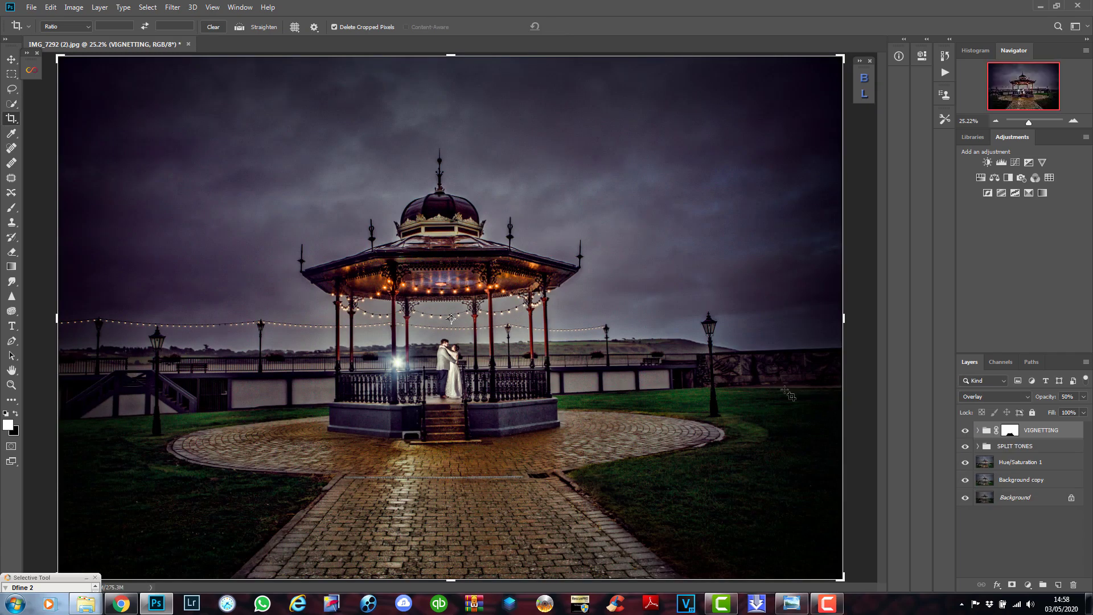
drag(53, 323, 84, 323)
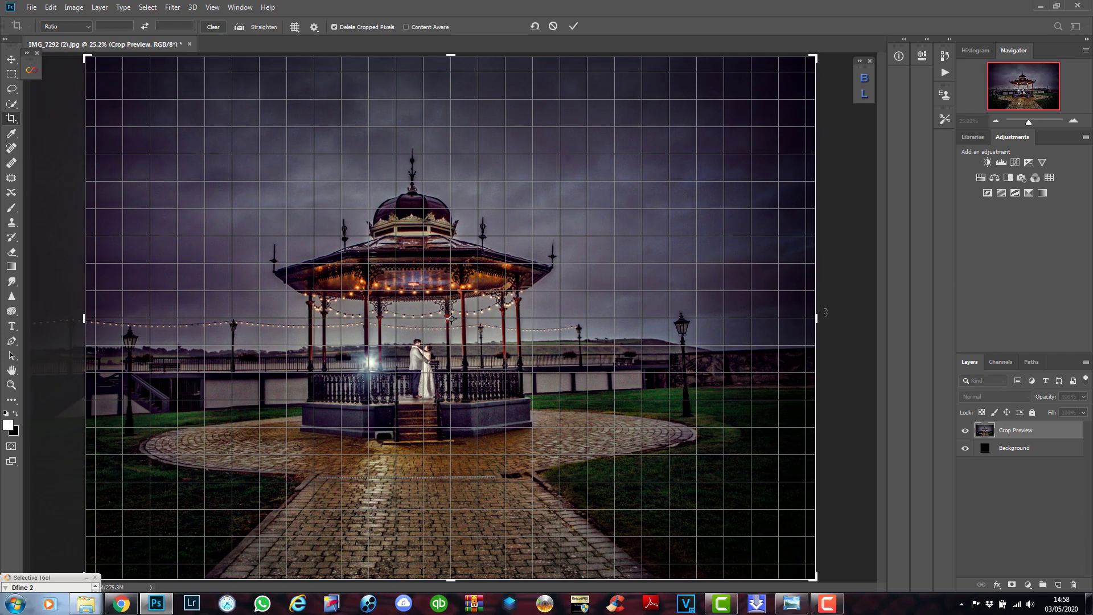
drag(816, 320, 790, 334)
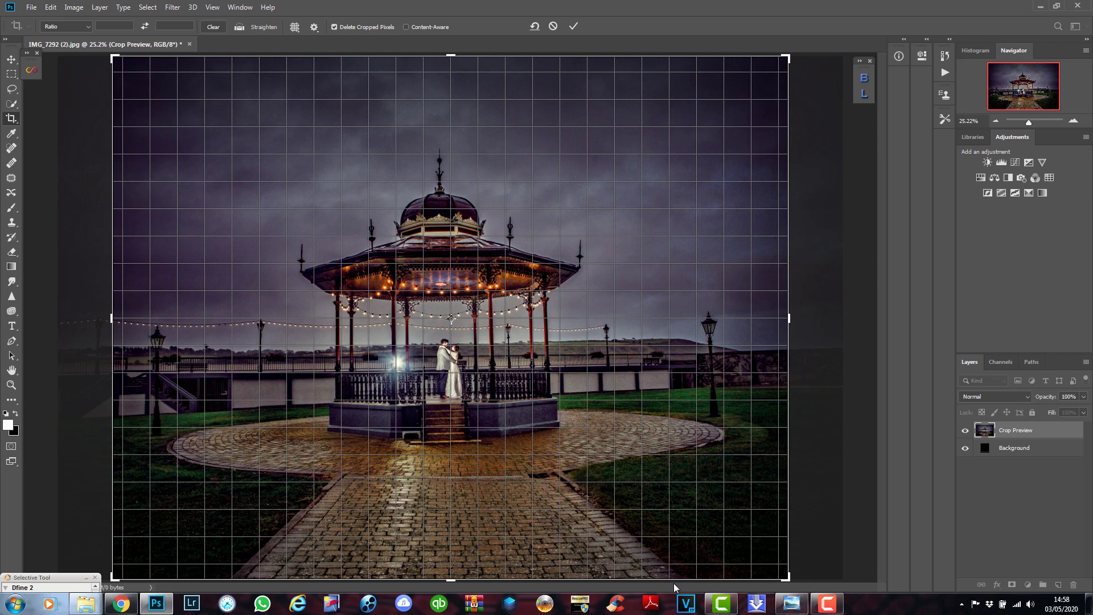
click(576, 23)
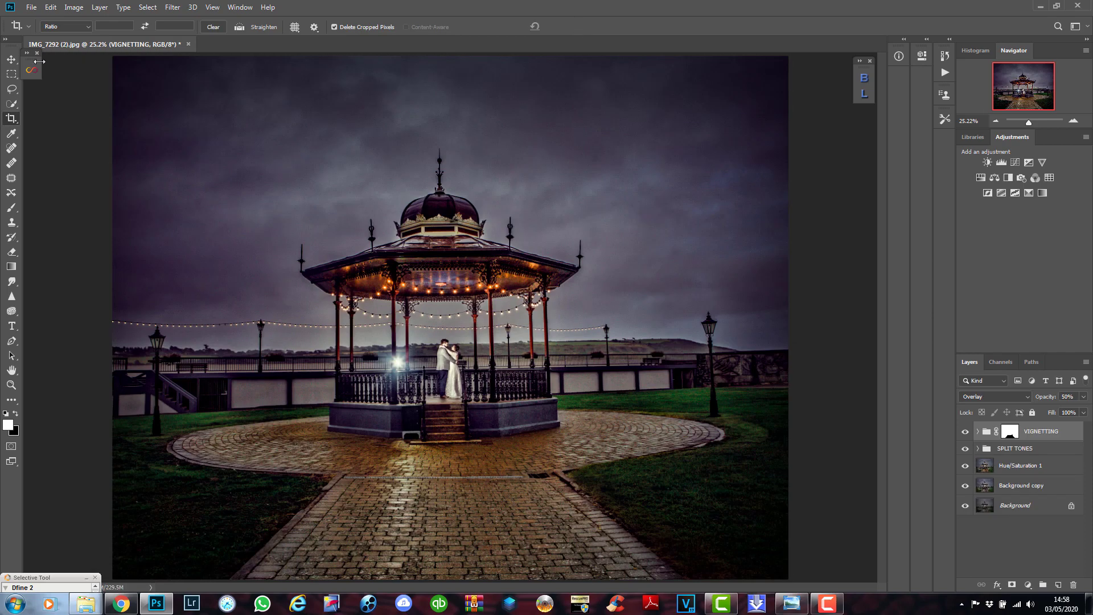
Start placing an embedded image and browse Local Disk (J:) to the Lightpack overlay folder inside april 2017 overlays and new overlays.
click(31, 7)
click(53, 212)
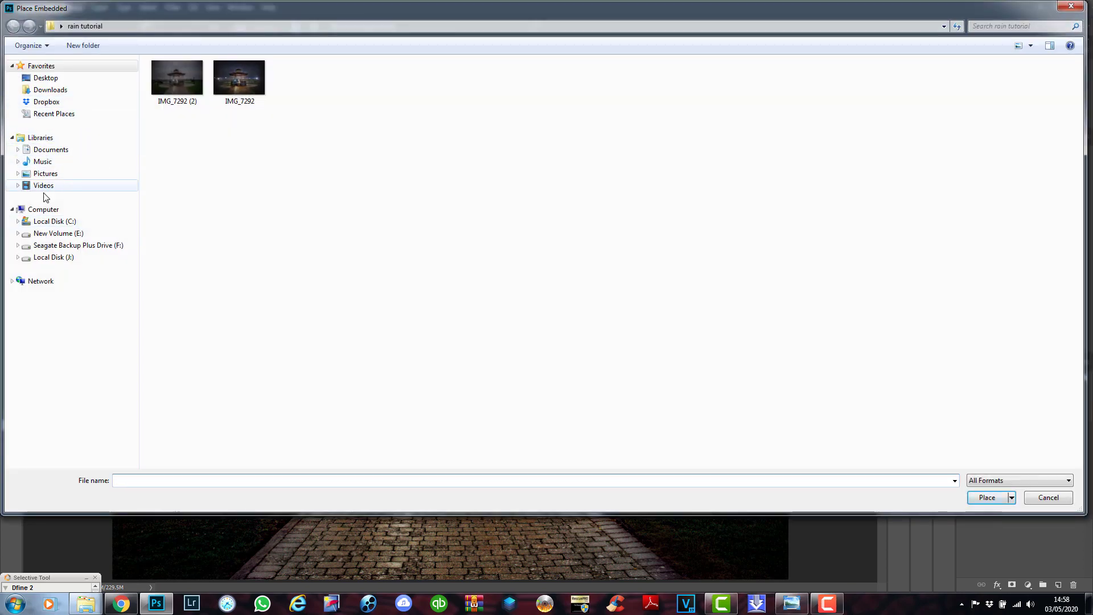
click(45, 214)
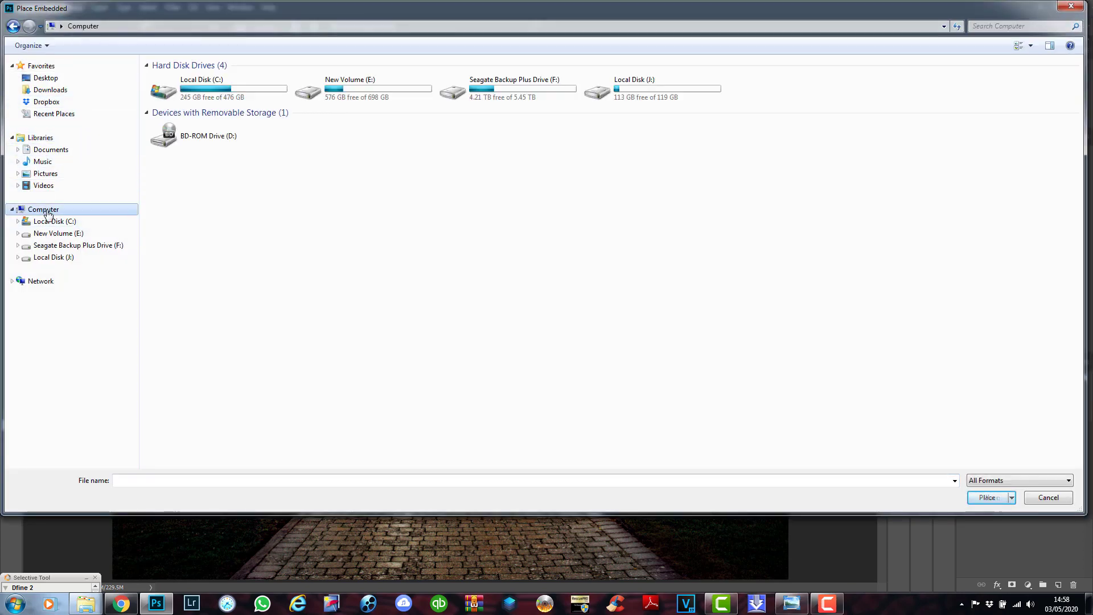
double_click(630, 98)
double_click(211, 80)
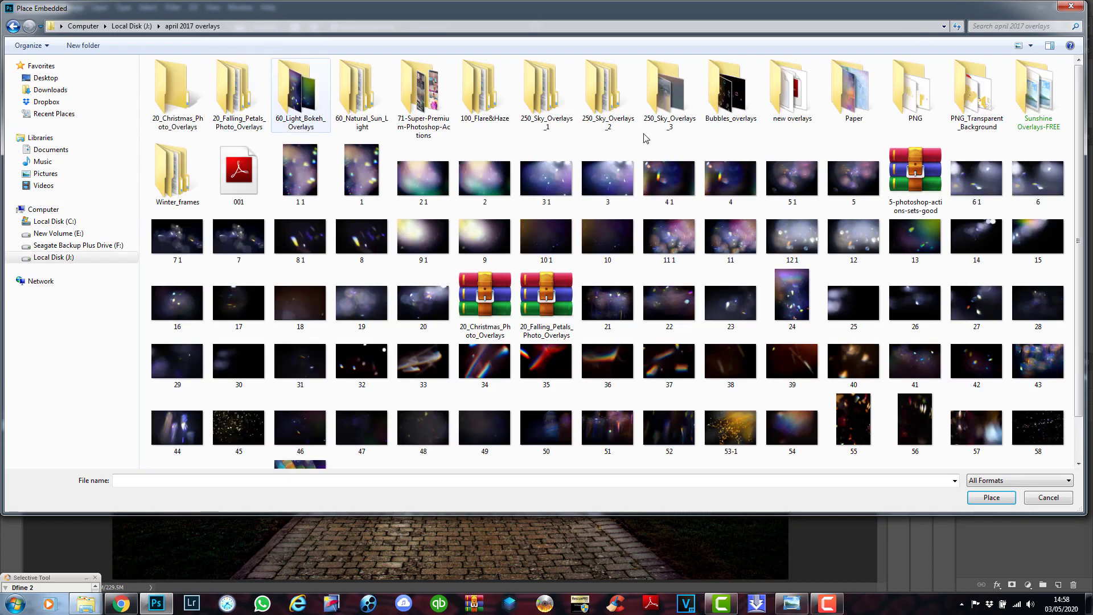
double_click(794, 94)
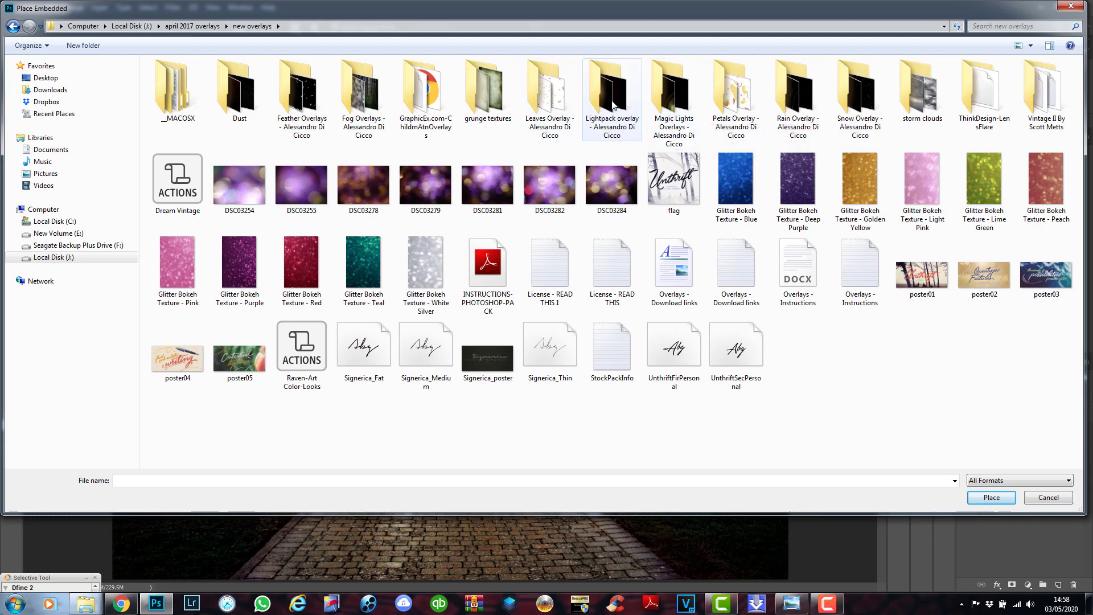
double_click(612, 91)
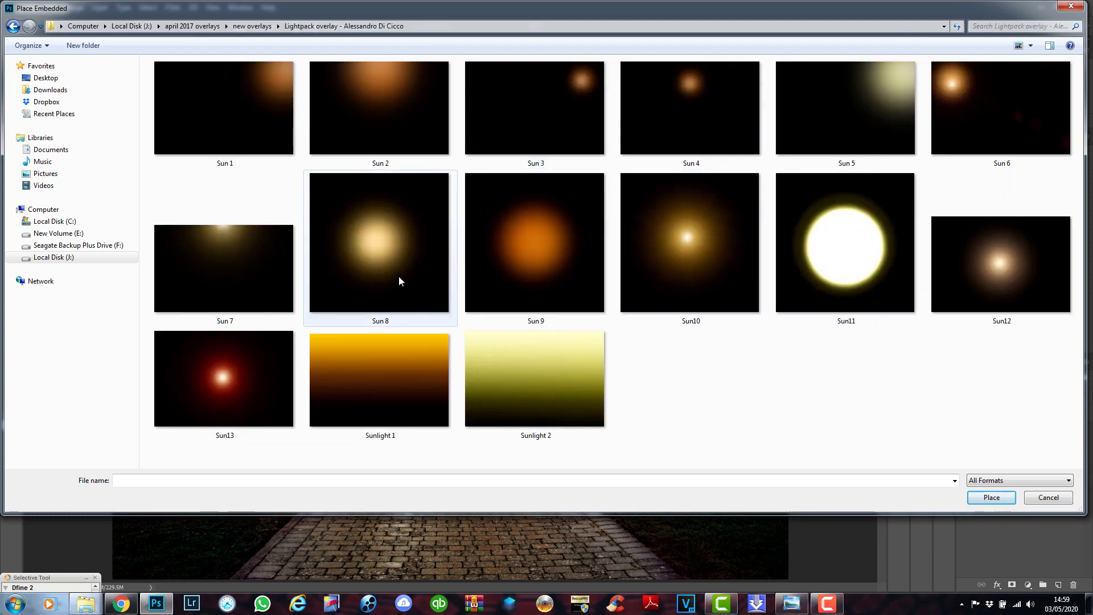
Place the Sun 9 overlay at its default size and set its blend mode to Screen.
click(395, 254)
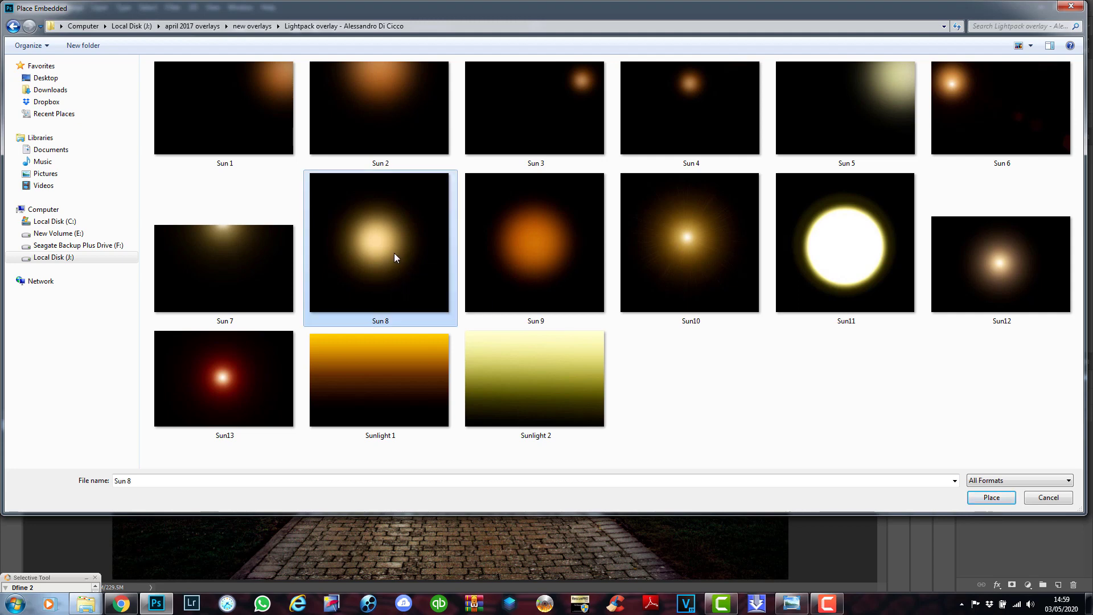
click(538, 243)
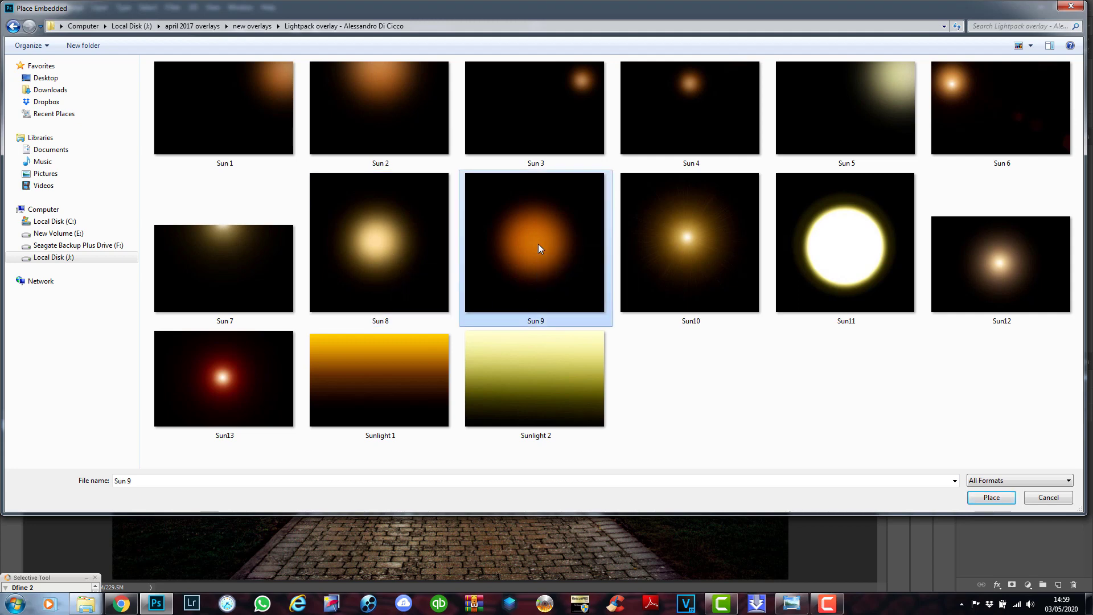
click(980, 498)
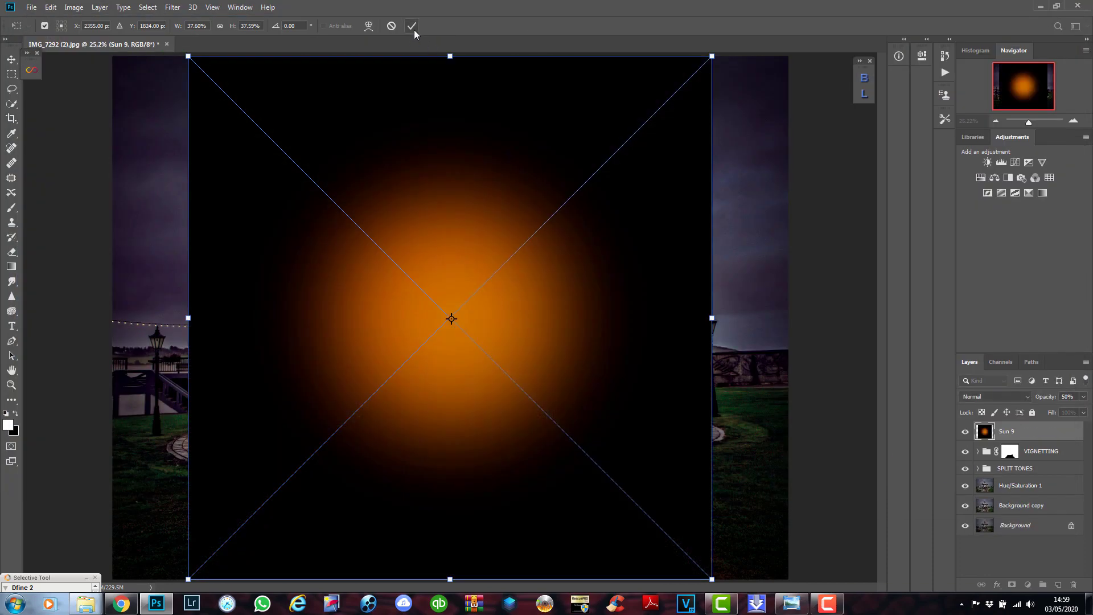
click(412, 26)
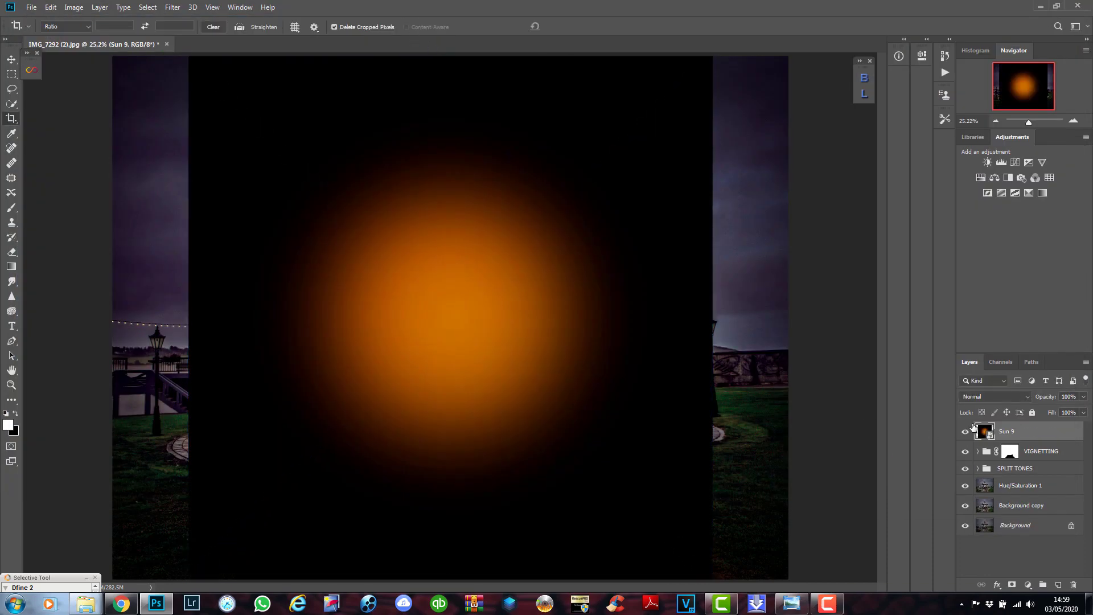
click(994, 398)
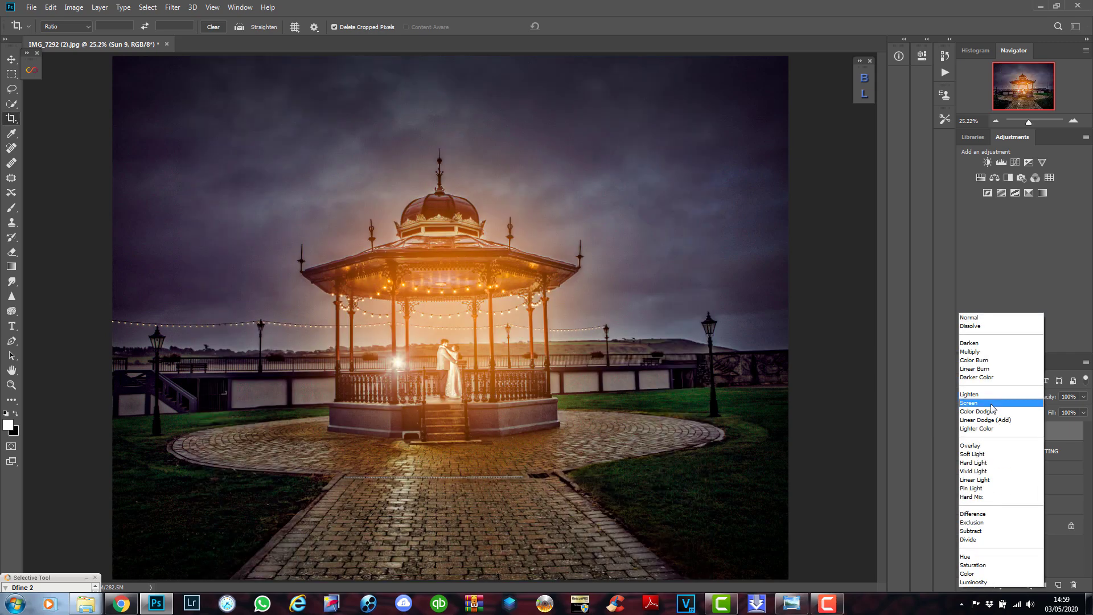
click(991, 404)
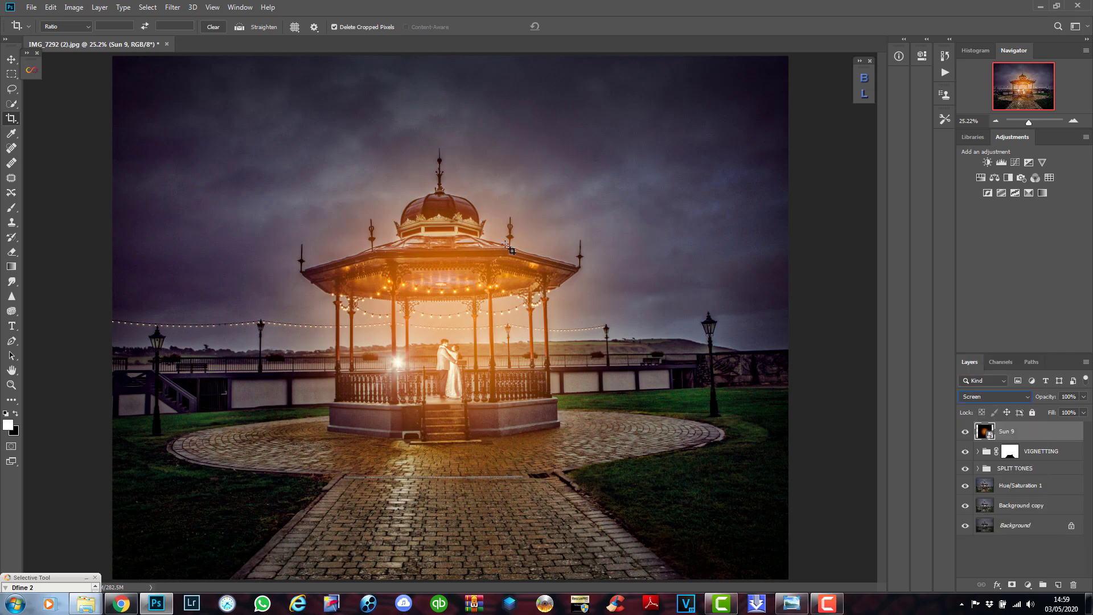
Try the Sun 9 glow scaled down over the leftmost lamp post's lantern, and delete its layer.
click(13, 58)
drag(188, 56, 632, 501)
drag(672, 535, 155, 335)
click(414, 26)
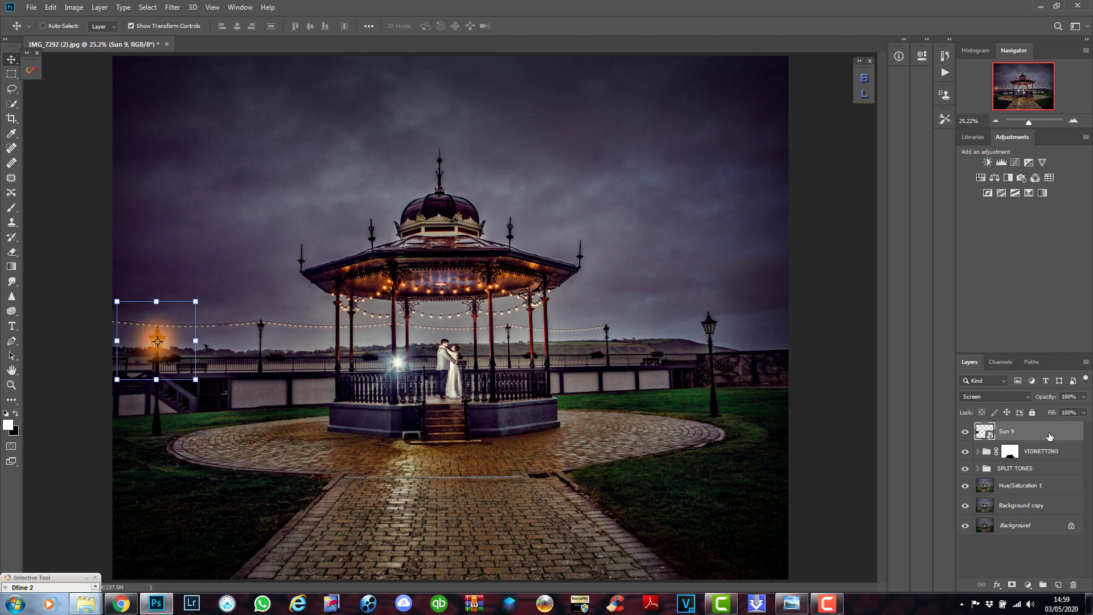
drag(1049, 436, 1075, 584)
Place the Sun 8 overlay as an embedded image and set its blend mode to Screen.
click(31, 7)
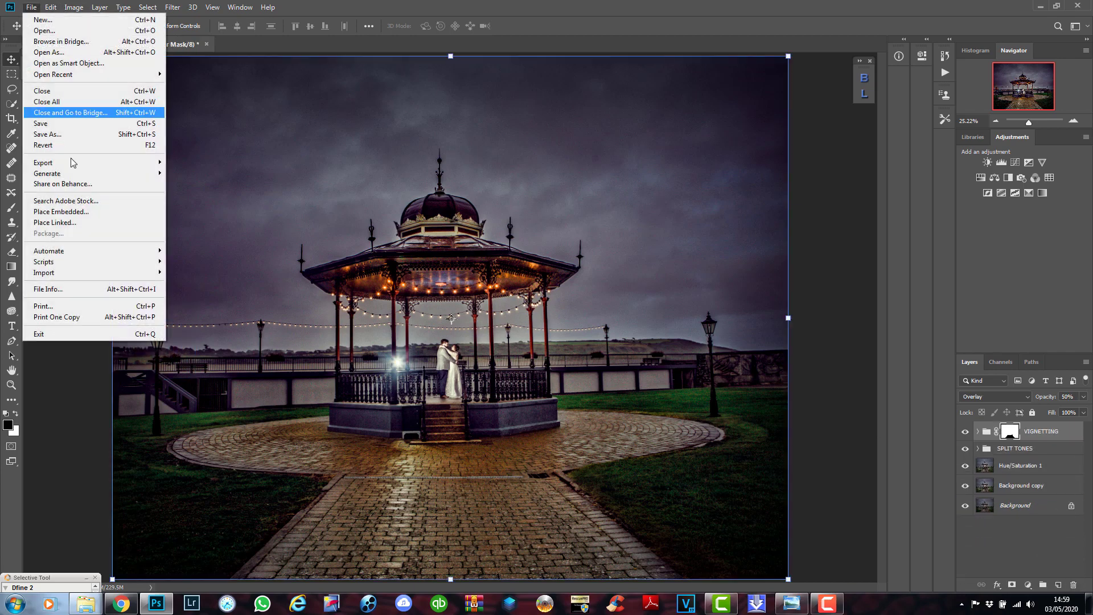
click(85, 211)
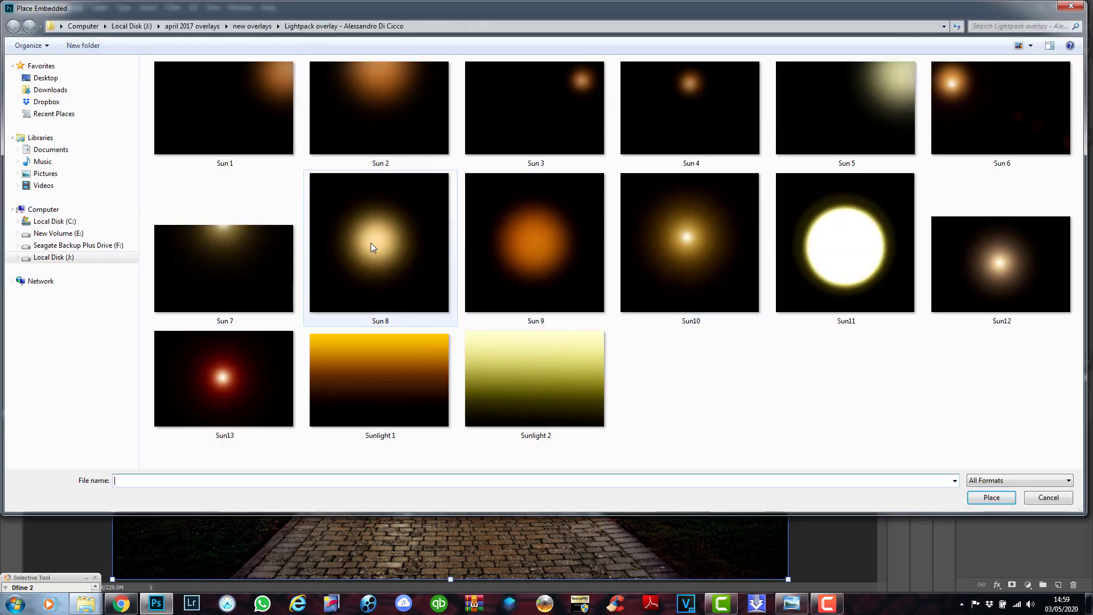
click(371, 242)
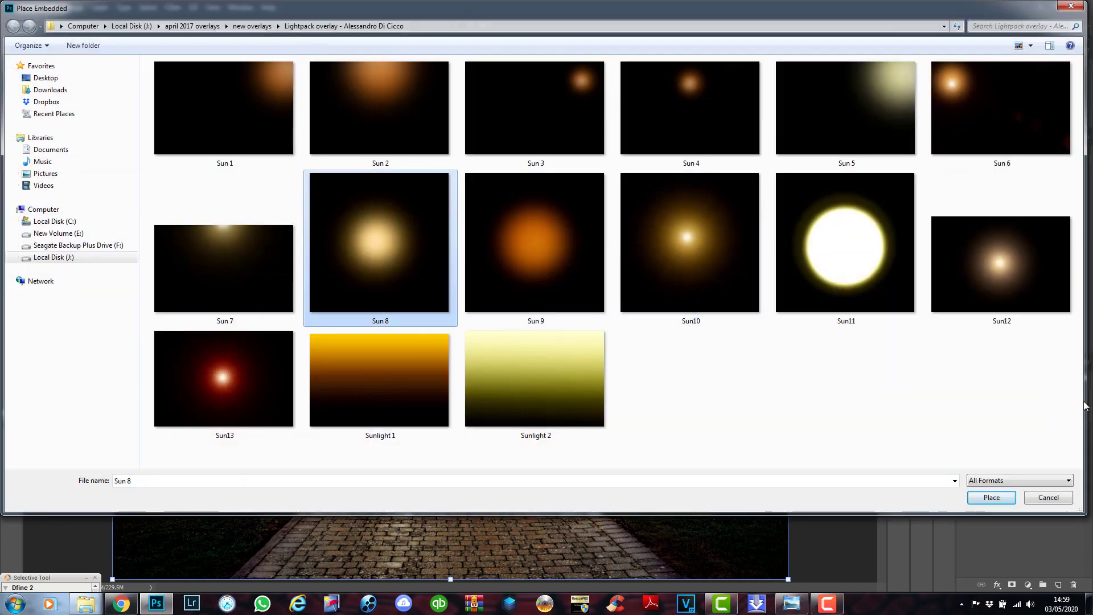
click(997, 497)
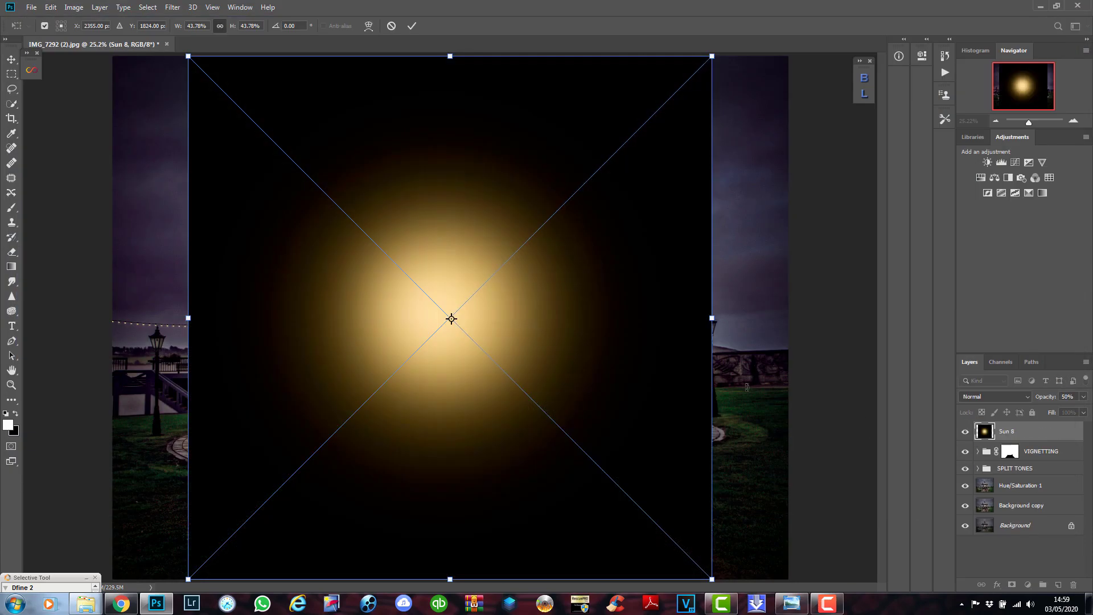
click(412, 26)
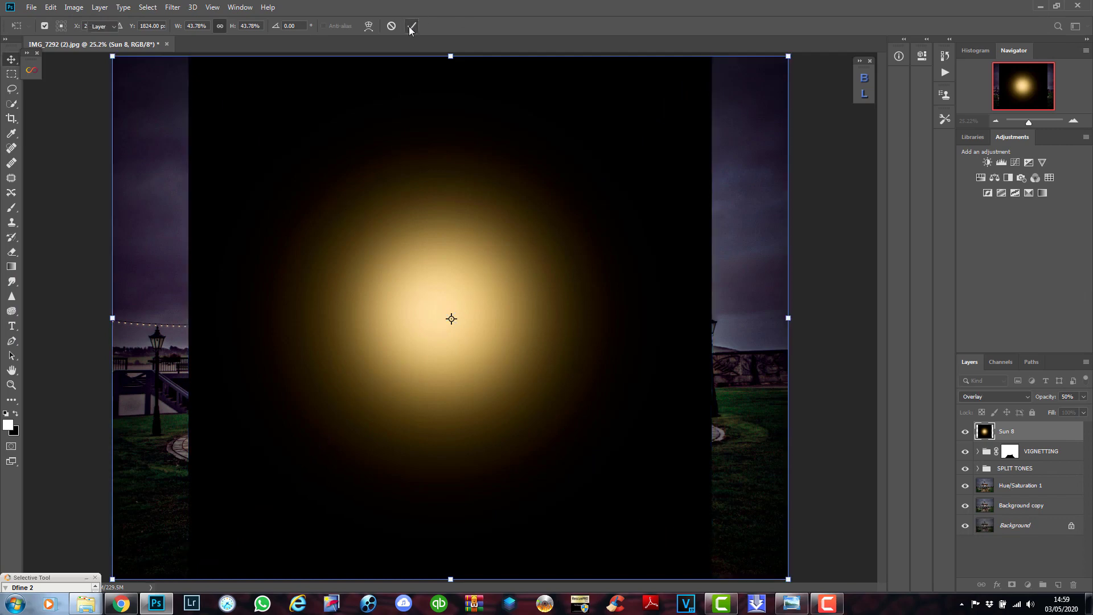
click(973, 397)
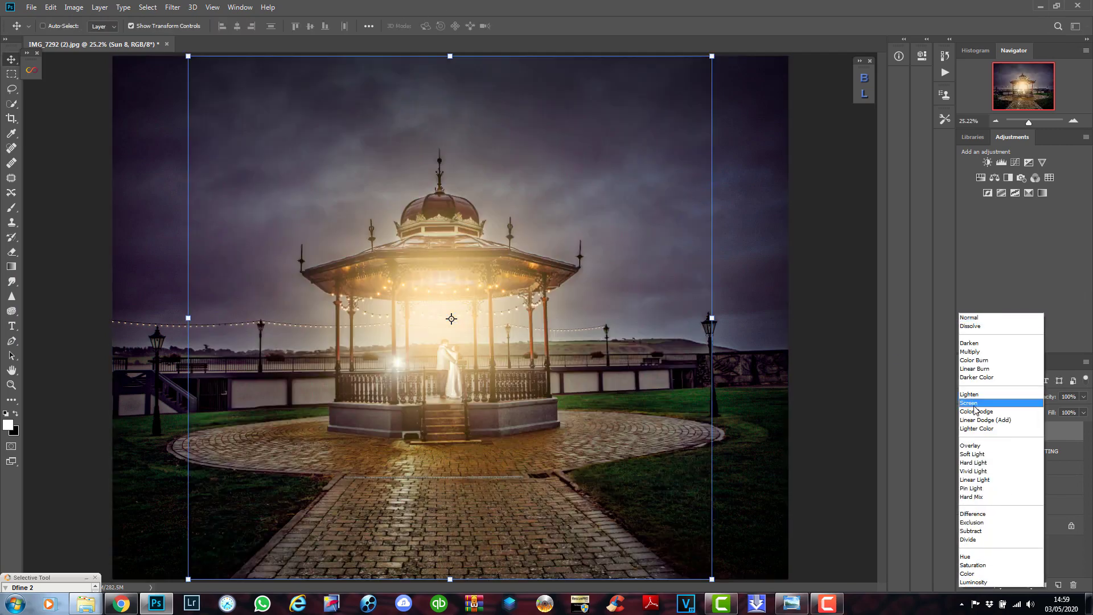
click(974, 408)
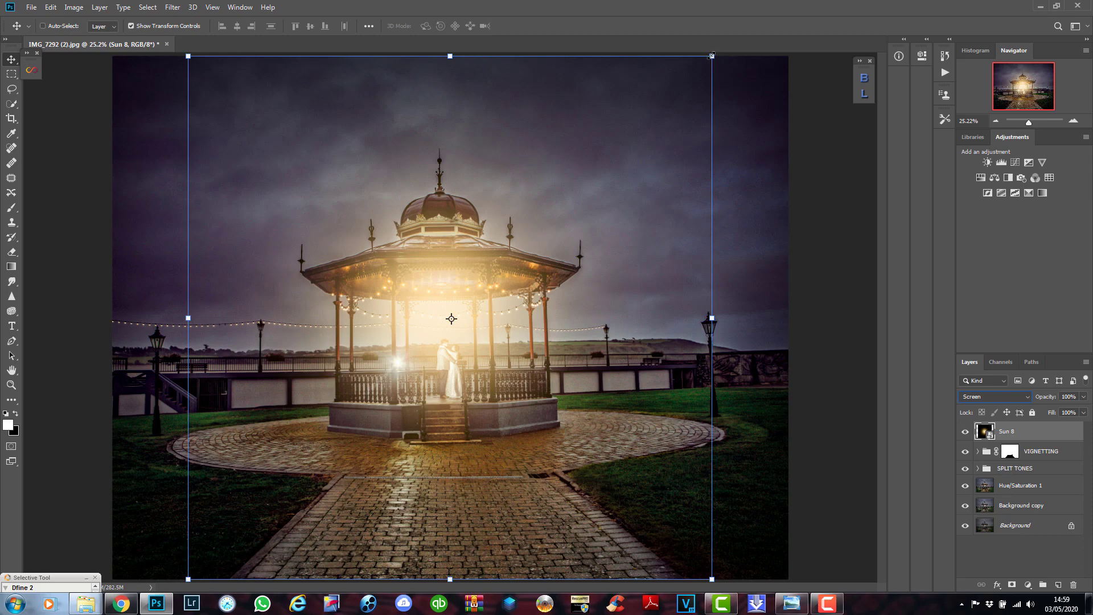
Scale the Sun 8 glow down to about 6.66% and position it over the leftmost lamp post's lantern.
drag(712, 55, 248, 483)
drag(227, 528, 158, 340)
scroll(167, 365, up, 10)
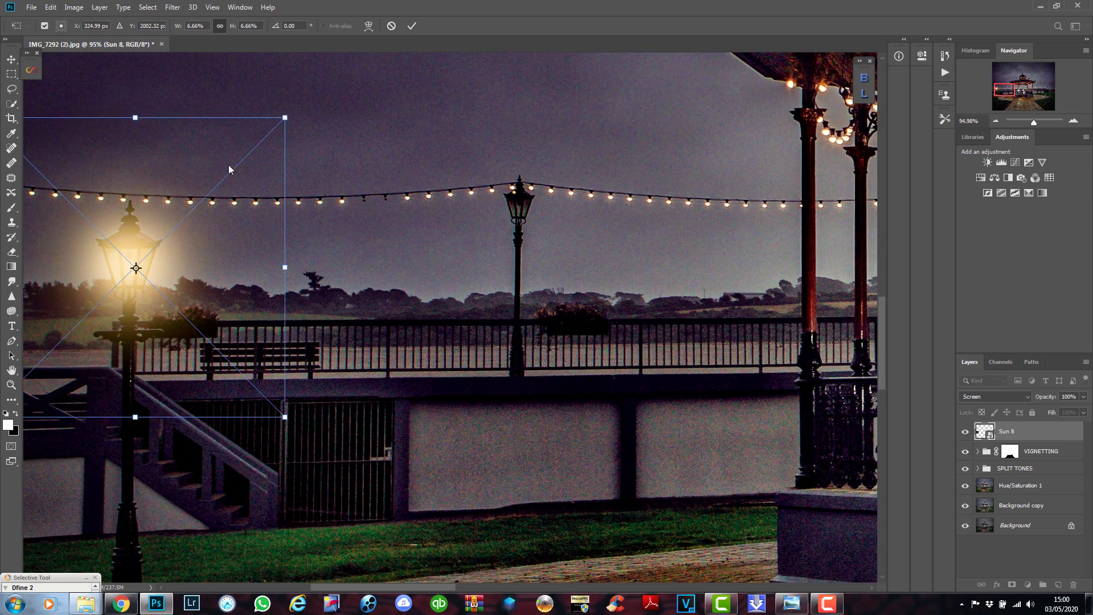
click(412, 26)
Refine the Sun 8 glow to about 3.71% scale and centre it inside the leftmost lantern.
drag(286, 117, 110, 292)
drag(48, 346, 130, 260)
drag(192, 202, 205, 189)
drag(140, 247, 133, 251)
click(411, 26)
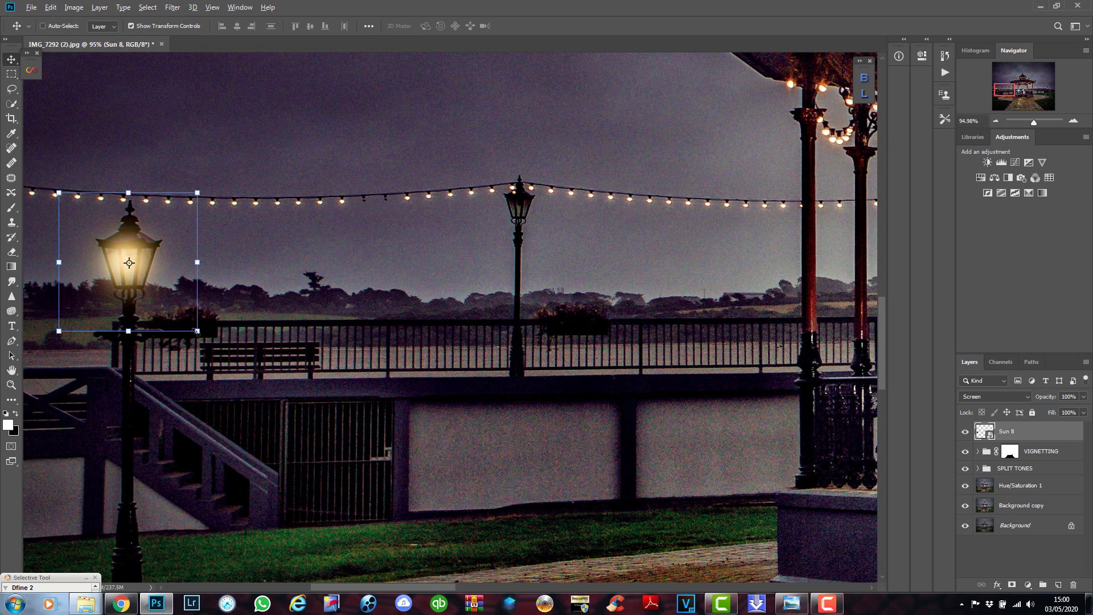
drag(197, 330, 211, 344)
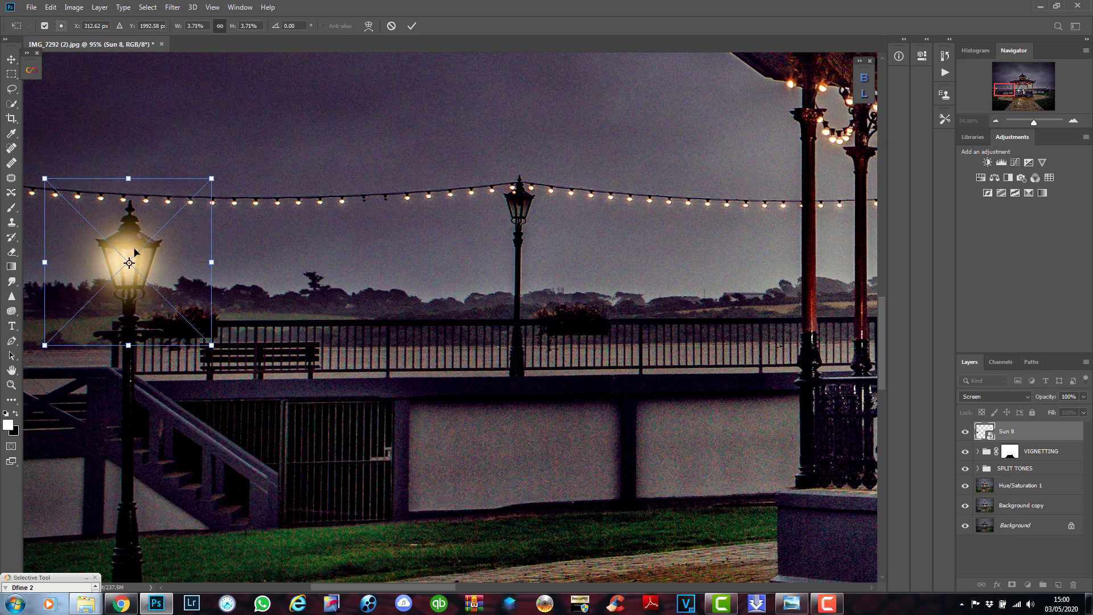
drag(133, 246, 131, 251)
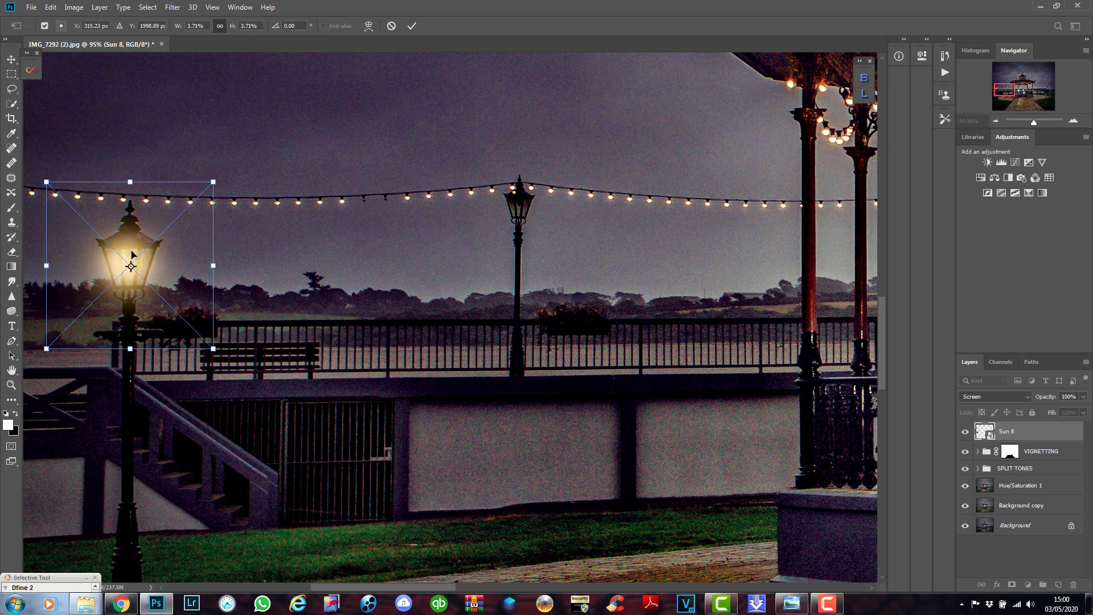
click(411, 25)
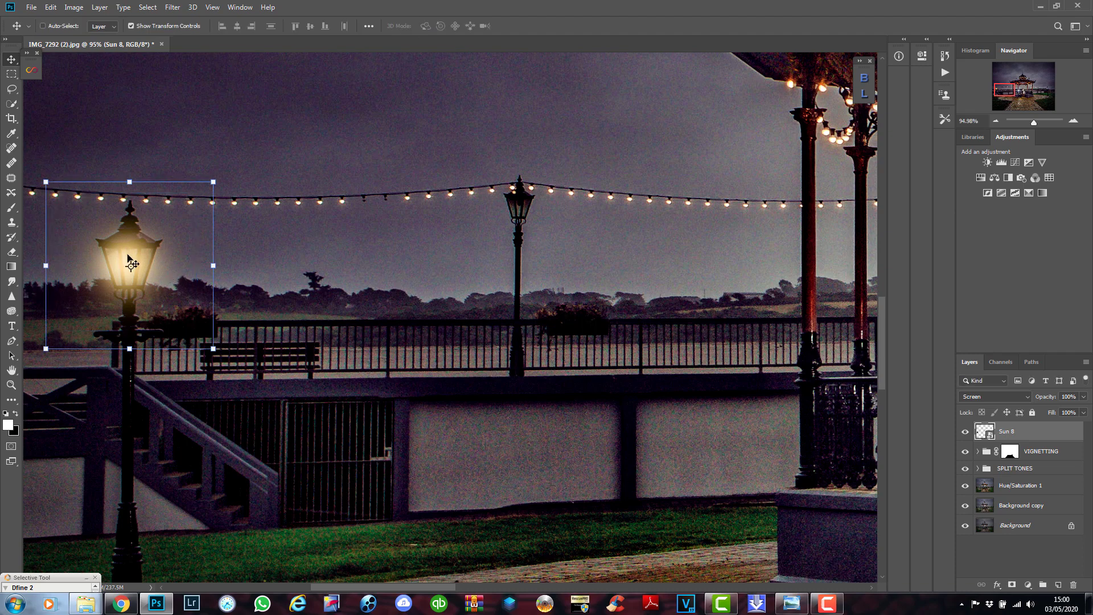
Duplicate the Sun 8 glow onto the second lamp post's lantern and scale the copy down to about 2.4%.
key(ctrl+j)
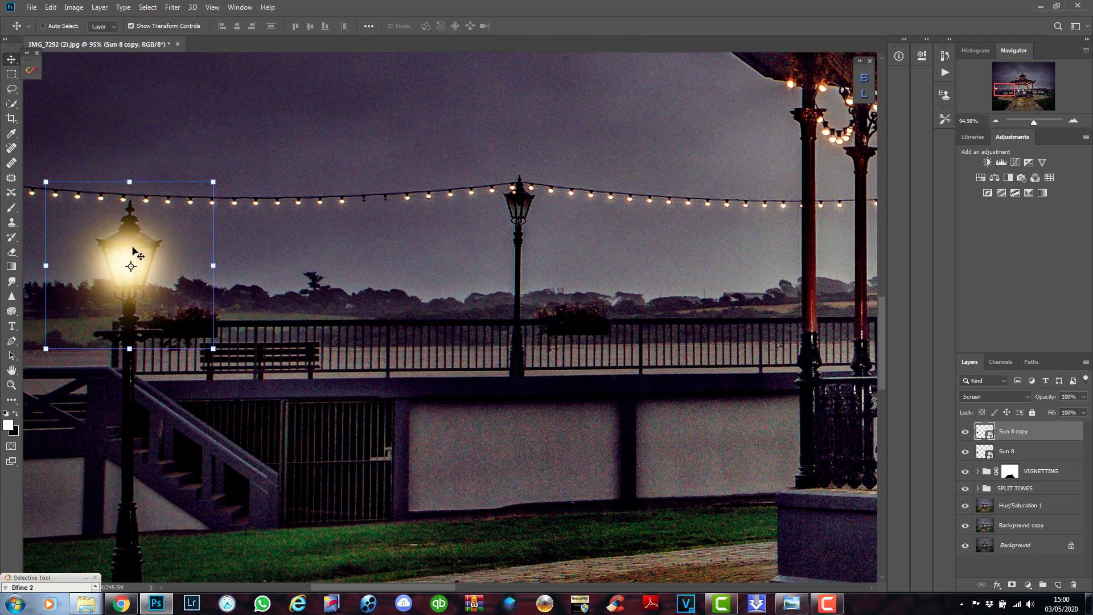
drag(131, 254, 519, 203)
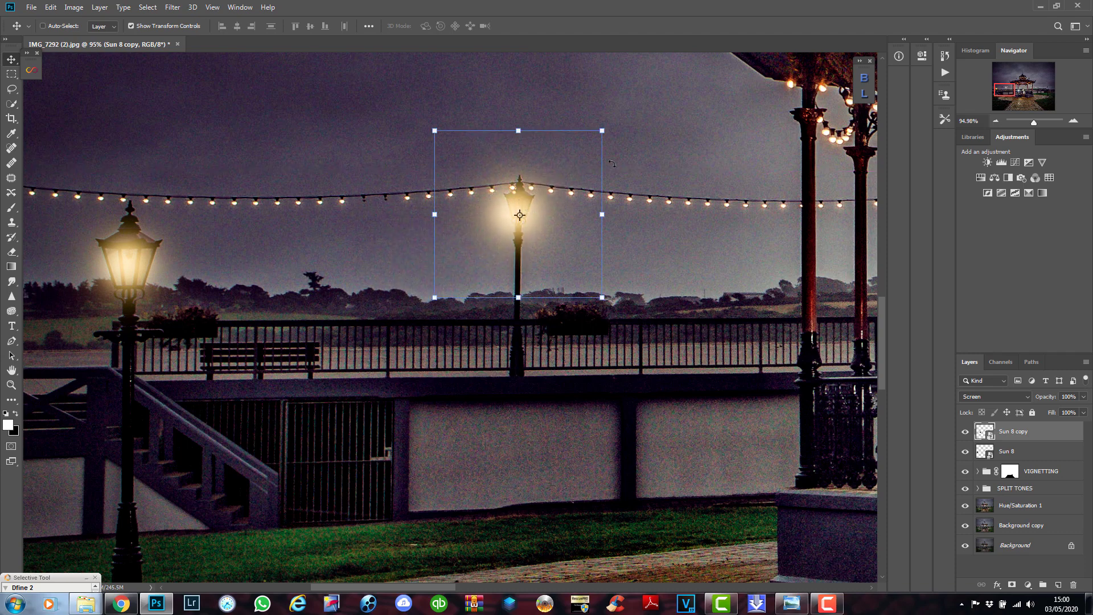
drag(603, 131, 538, 198)
drag(496, 235, 518, 201)
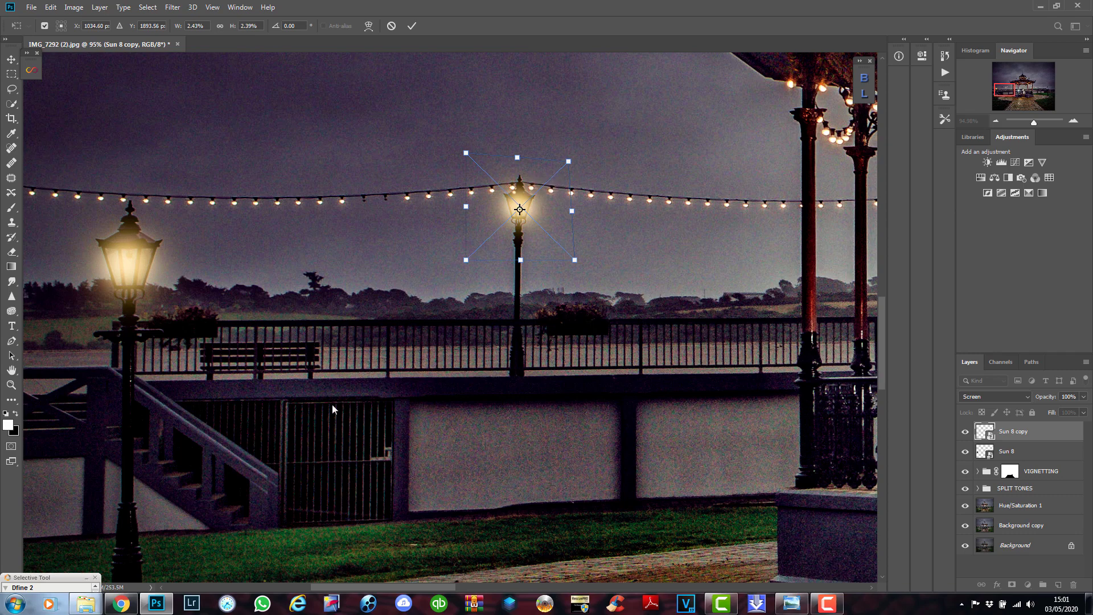
drag(390, 589, 465, 589)
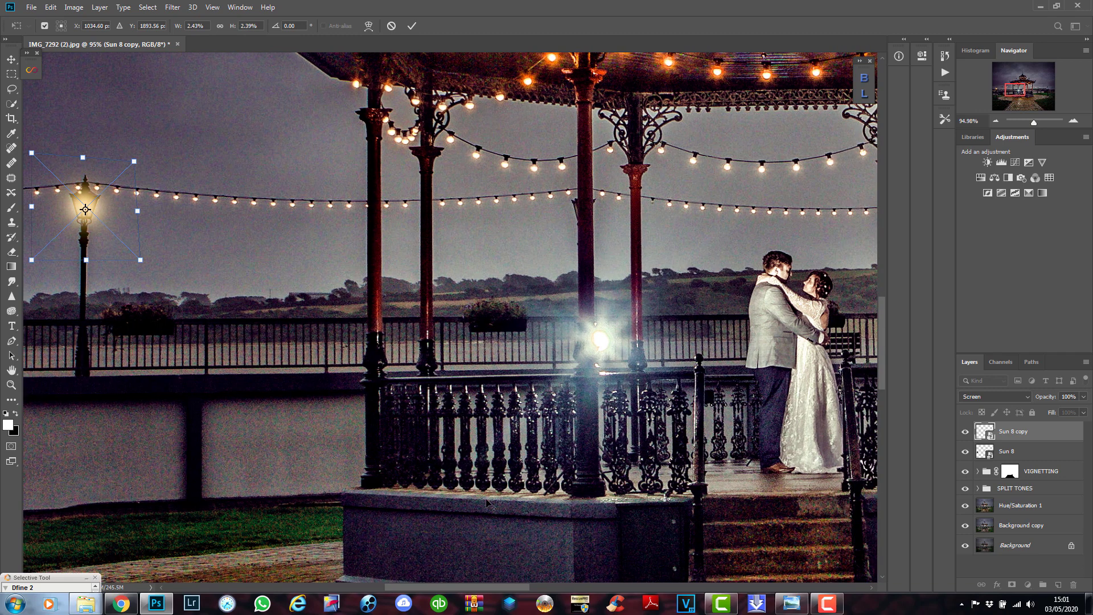
scroll(487, 504, down, 2)
drag(460, 586, 478, 586)
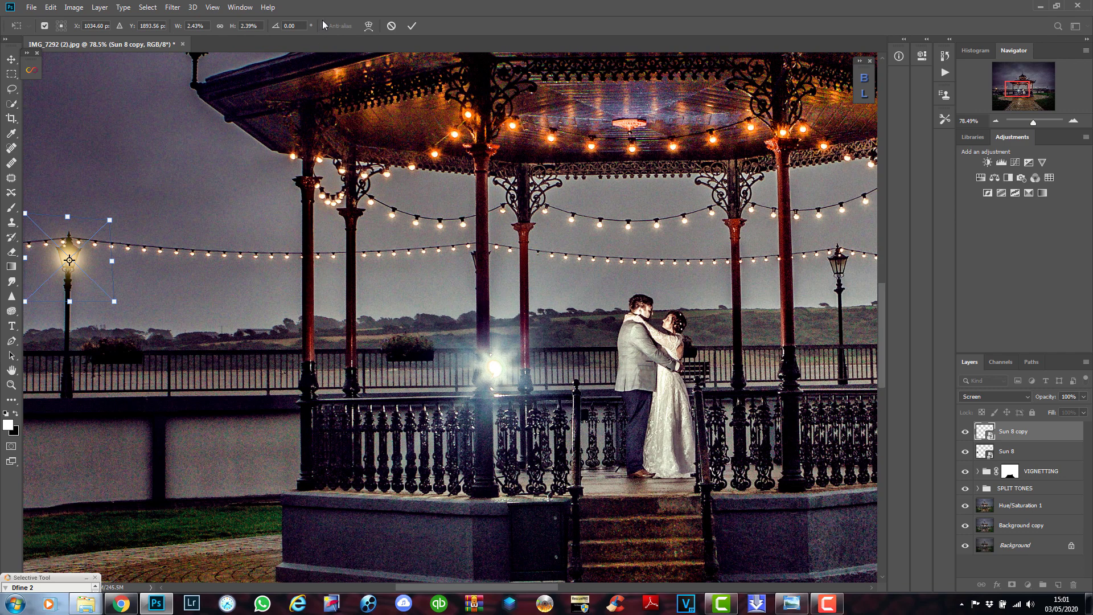
click(412, 25)
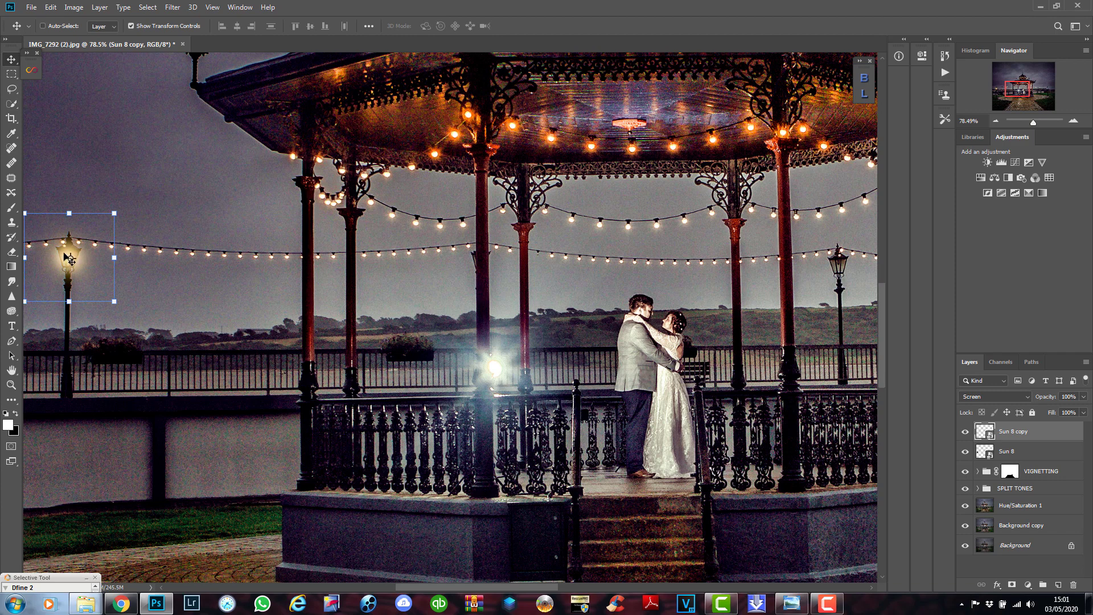
Duplicate the small lantern glow and centre the copy on the lamp post just behind the couple, between the bandstand columns.
key(ctrl+j)
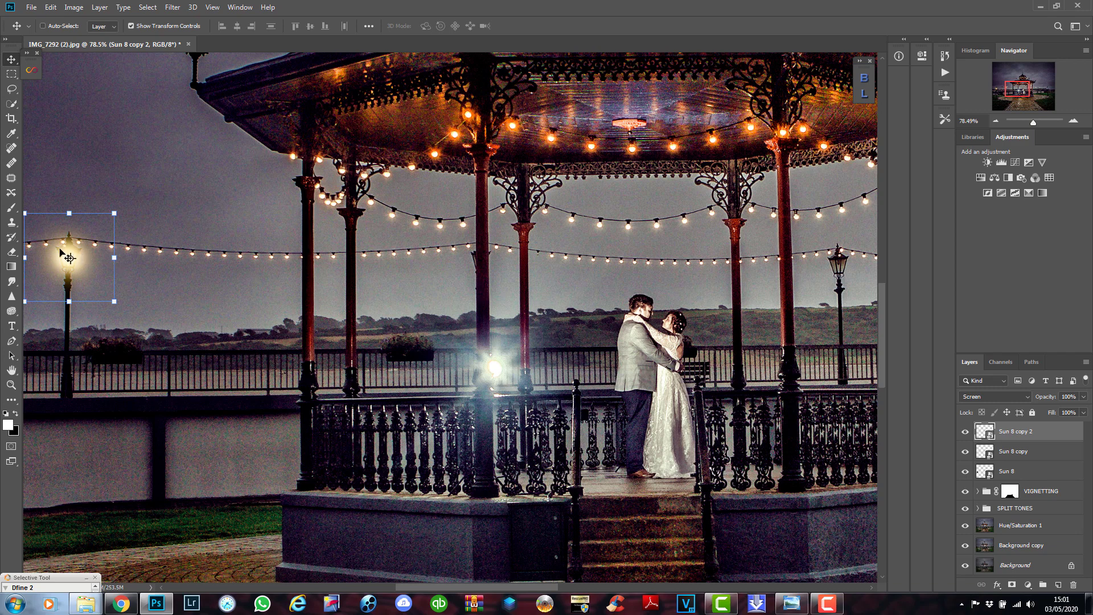
drag(70, 257, 840, 264)
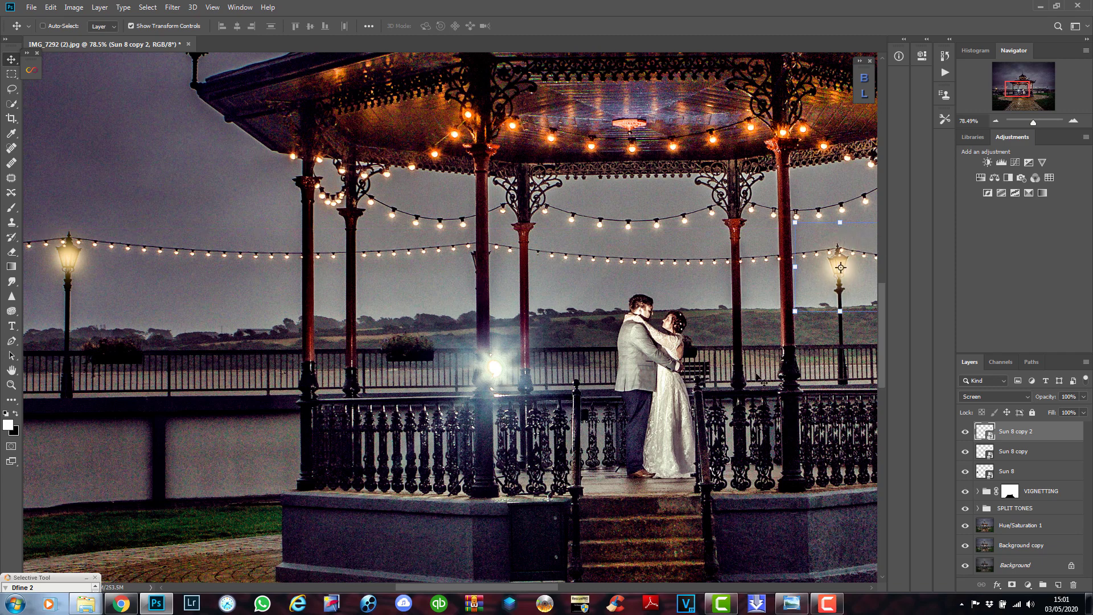
drag(535, 589, 594, 588)
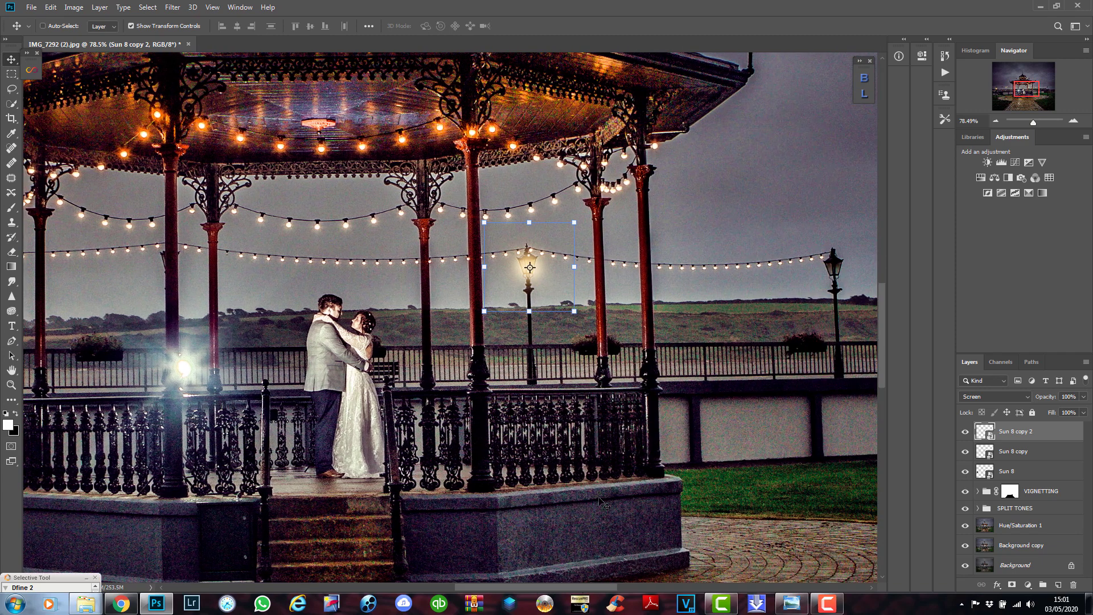
scroll(553, 254, up, 3)
scroll(552, 253, up, 5)
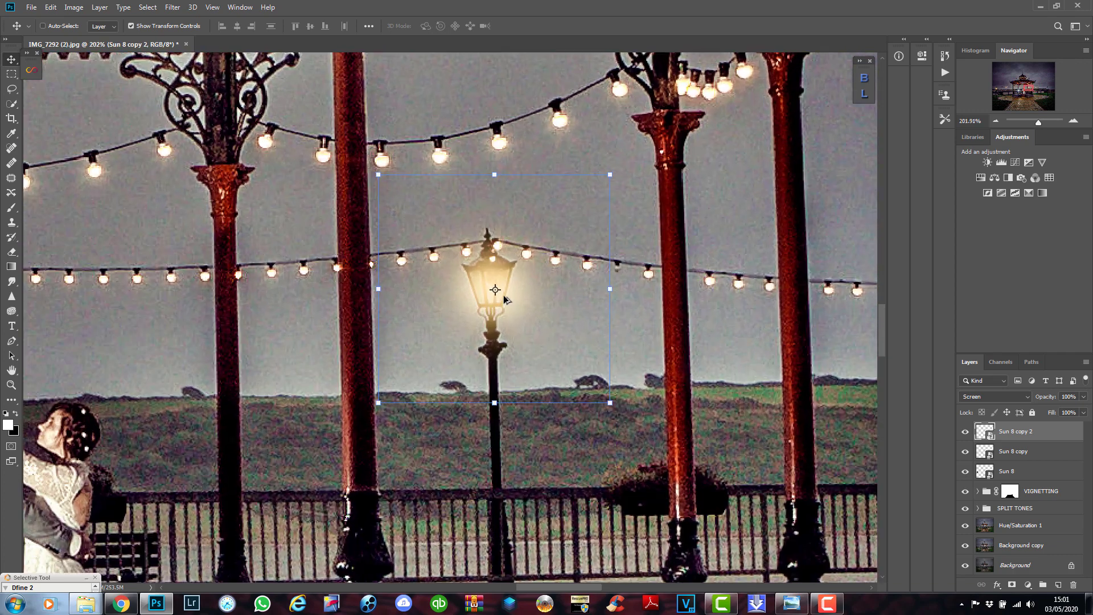
drag(494, 277, 494, 277)
Duplicate the glow again and place the copy on the lantern where the string lights end, beyond the bandstand.
drag(540, 588, 578, 588)
scroll(629, 411, down, 2)
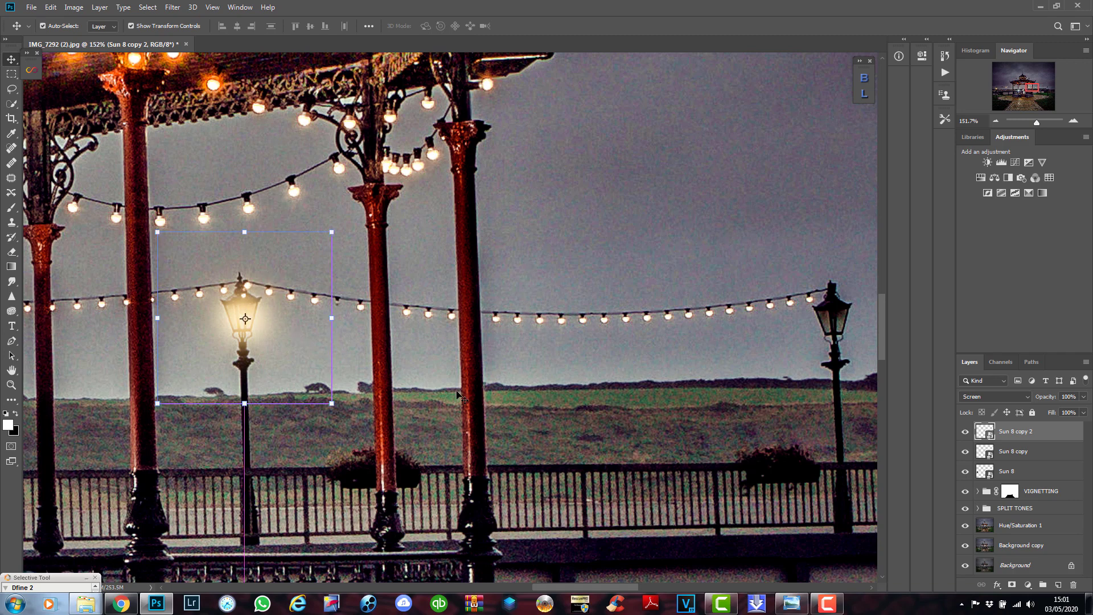
key(ctrl+j)
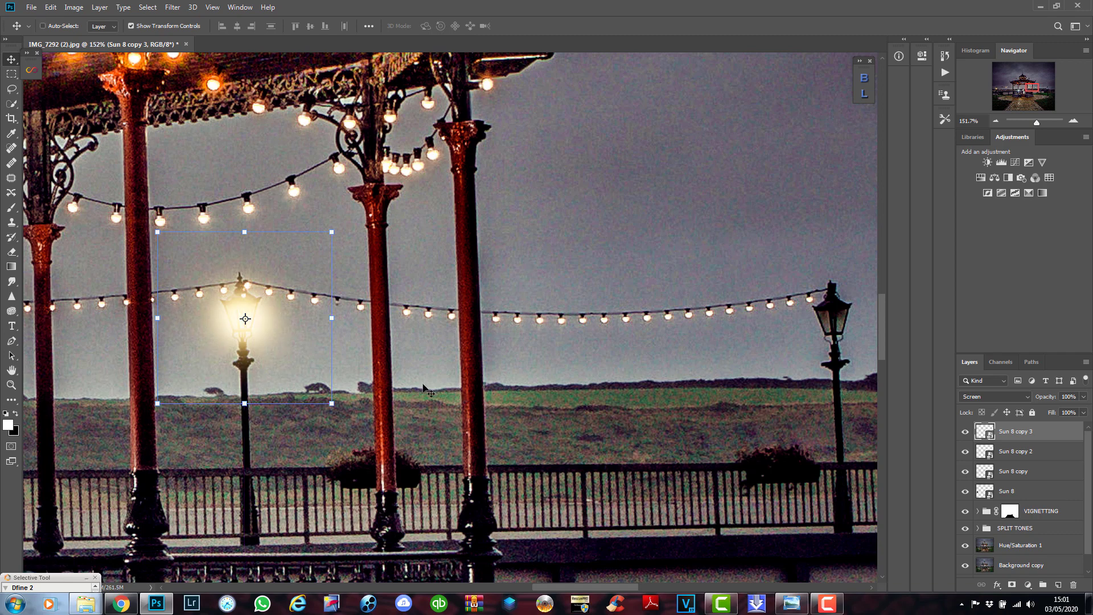
drag(251, 317, 831, 311)
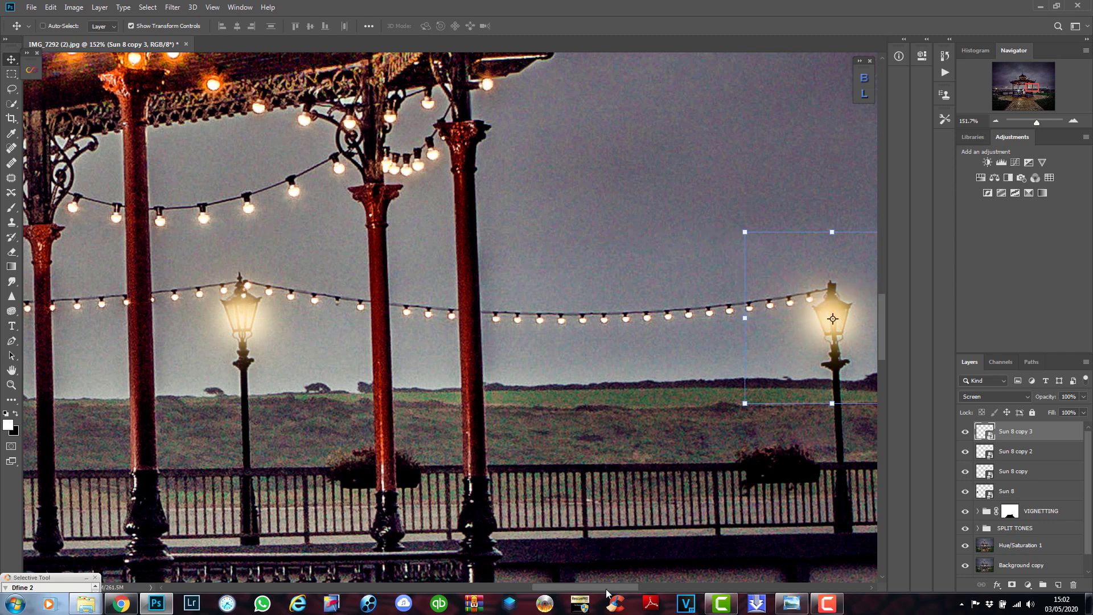
Duplicate the glow onto the large rightmost lamp post and enlarge the copy to about 3.75% so it fills the lantern.
drag(607, 588, 692, 582)
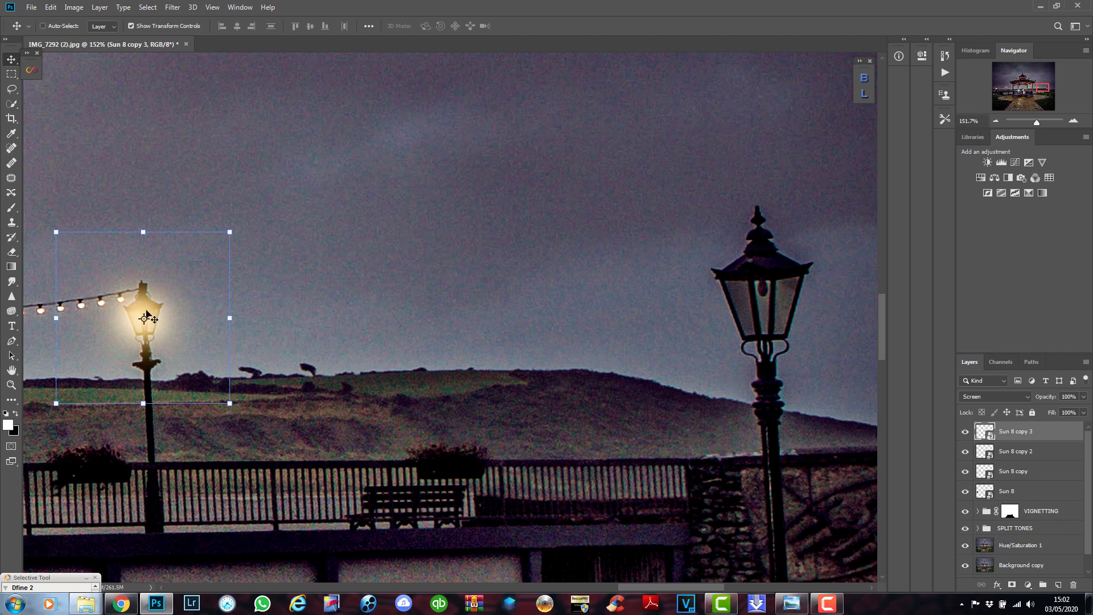
key(ctrl+j)
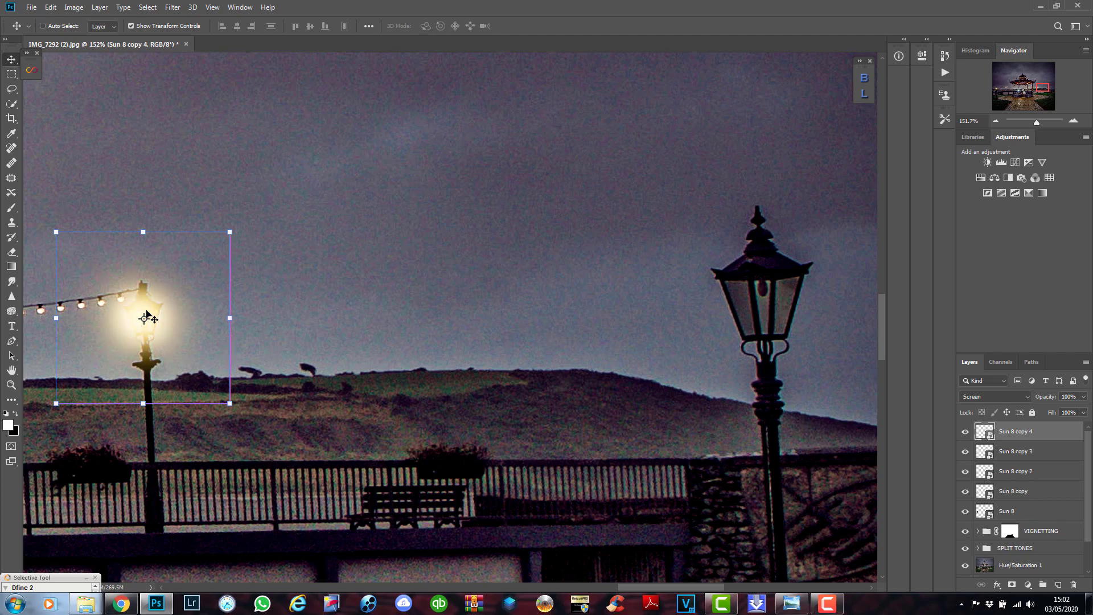
drag(146, 315, 756, 299)
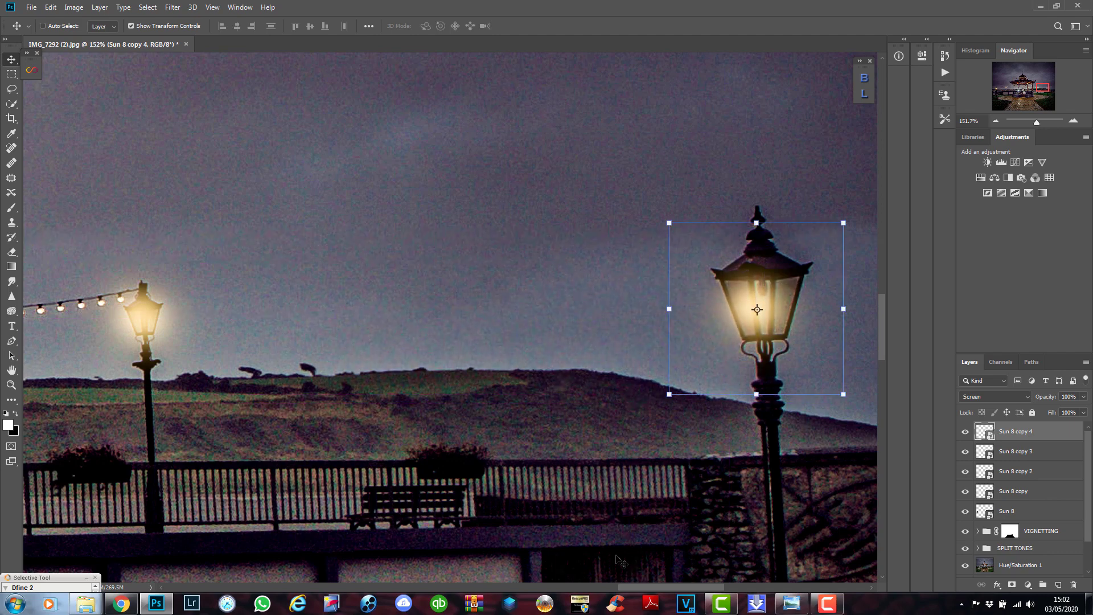
scroll(621, 560, right, 5)
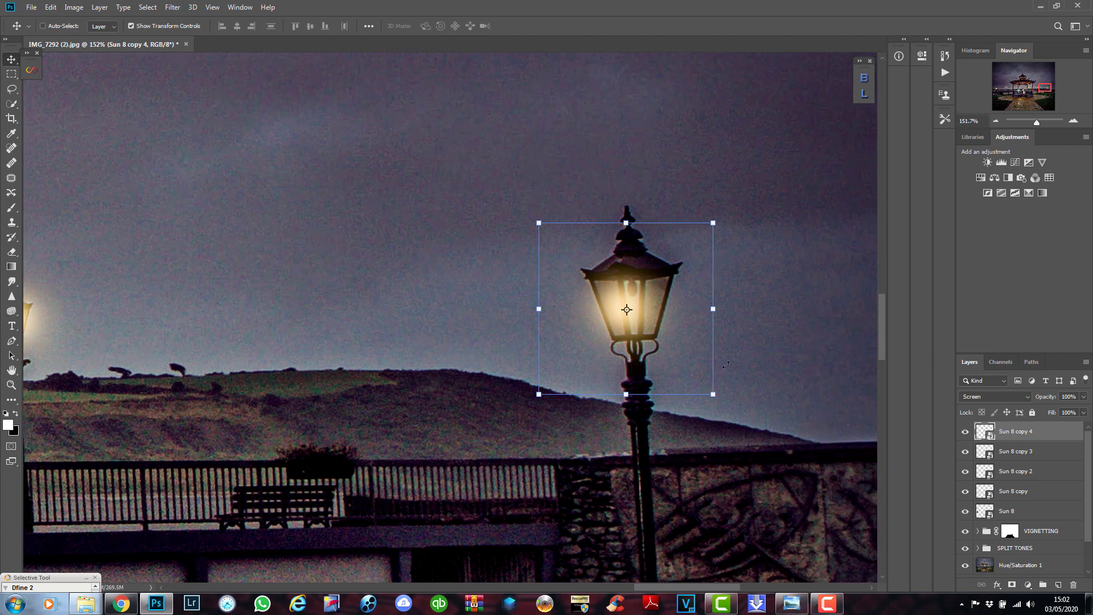
drag(715, 219, 705, 232)
drag(721, 215, 785, 156)
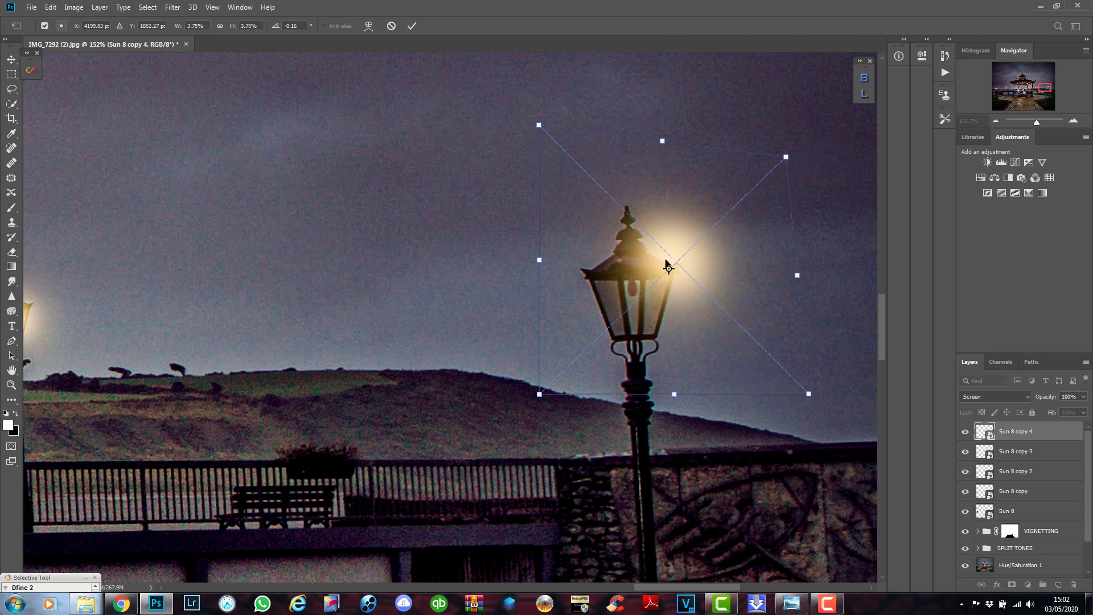
drag(676, 249, 638, 283)
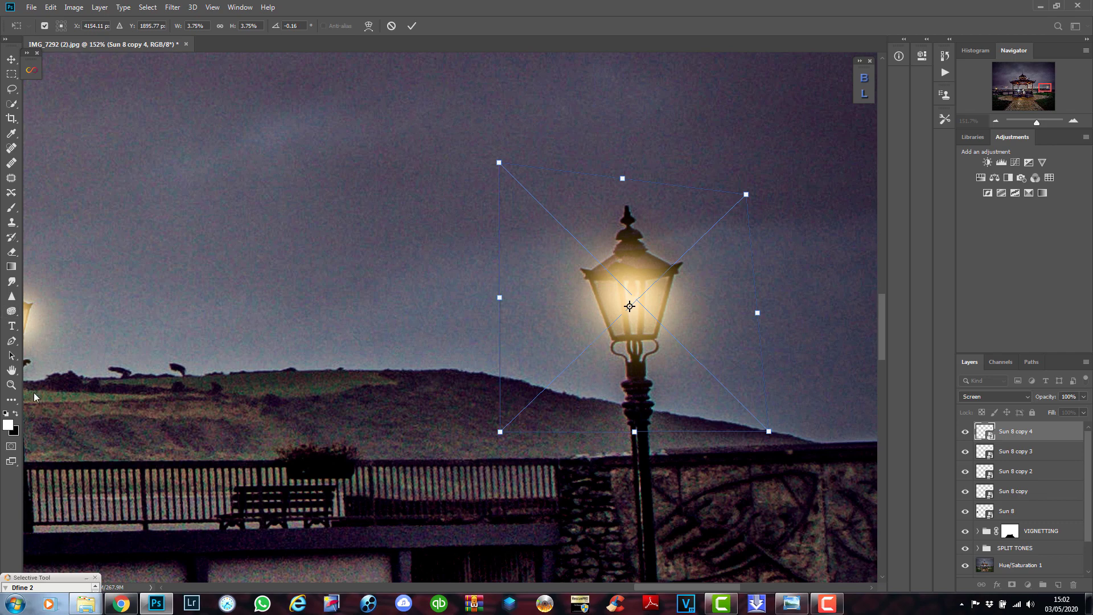
click(11, 385)
click(318, 27)
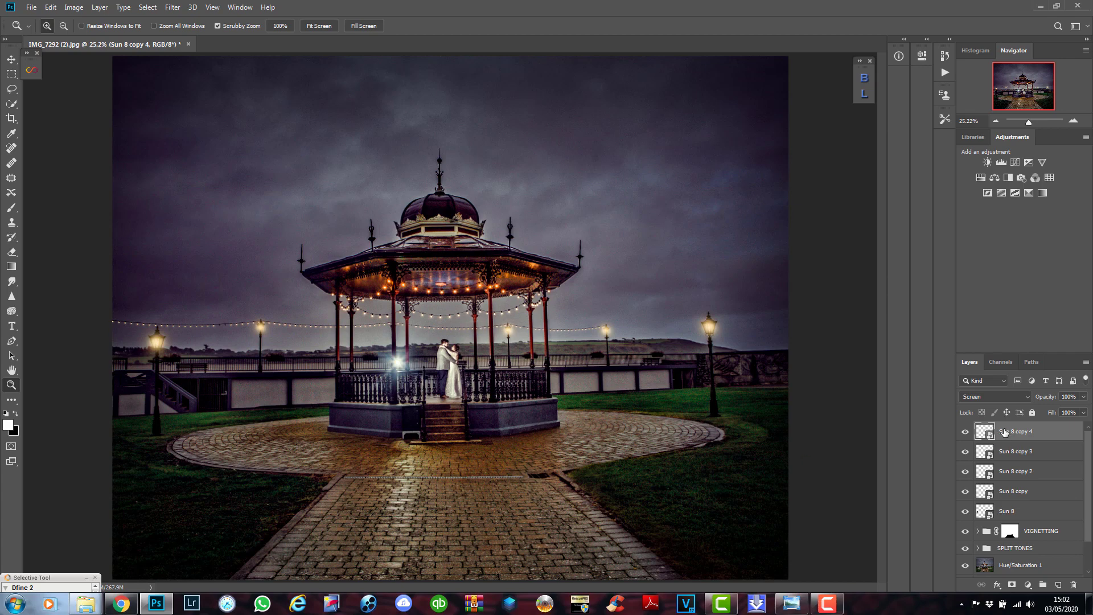
Merge all layers from the topmost Sun 8 copy down to Hue/Saturation 1, leaving Background copy and Background separate.
scroll(1043, 519, down, 1)
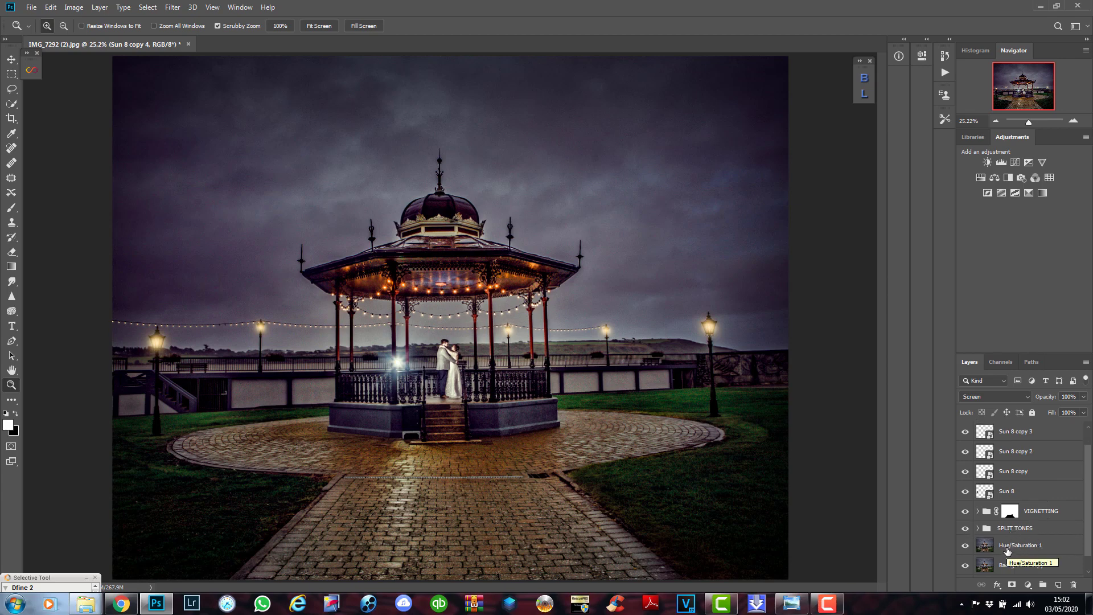
scroll(1023, 533, up, 1)
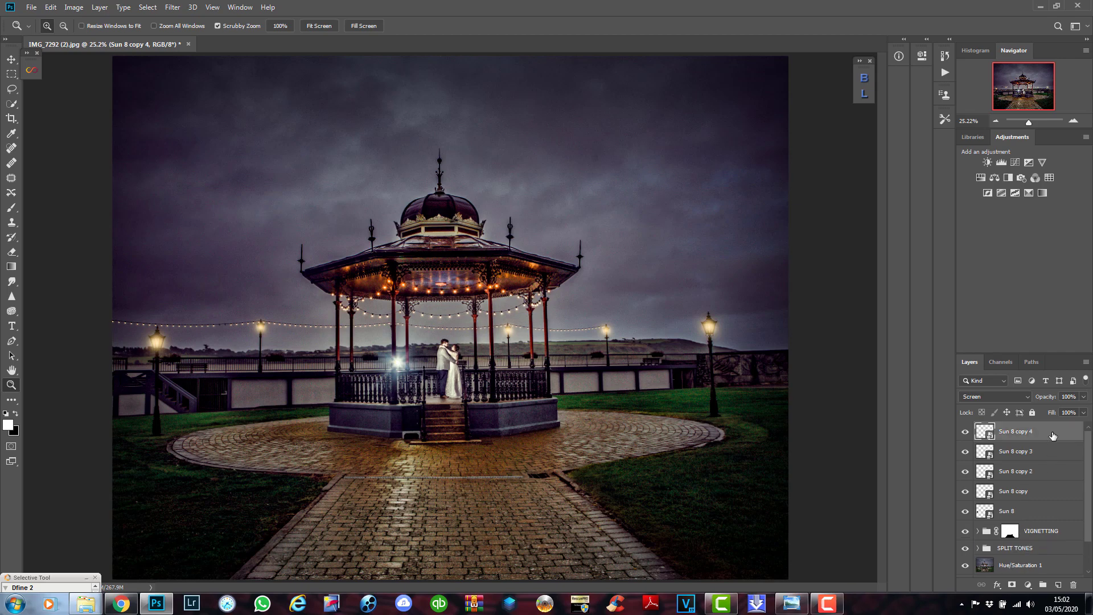
scroll(1052, 435, down, 1)
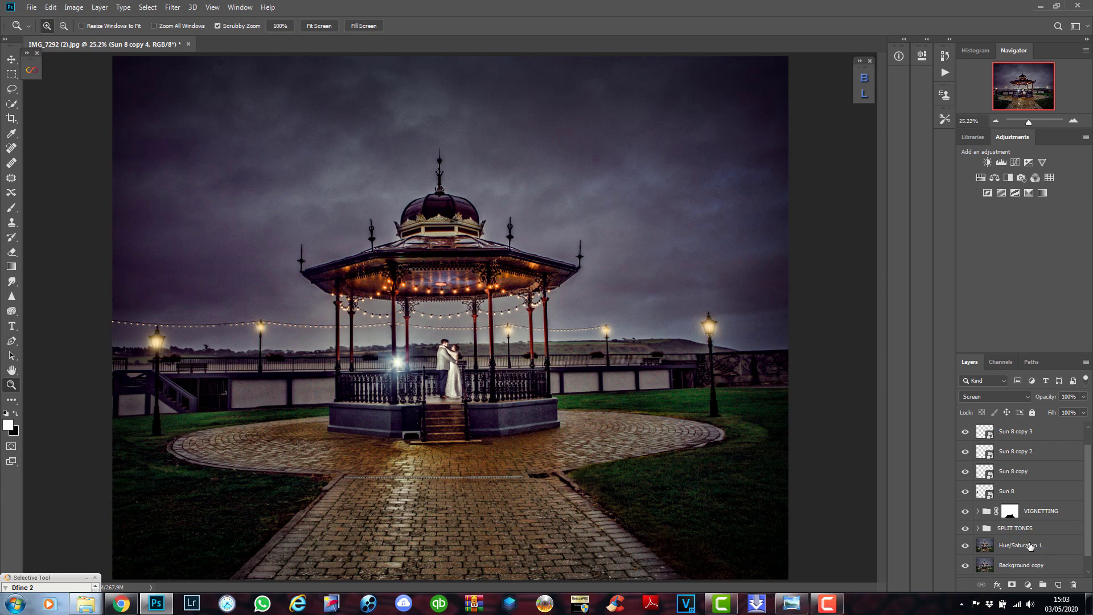
key(ctrl+alt+a)
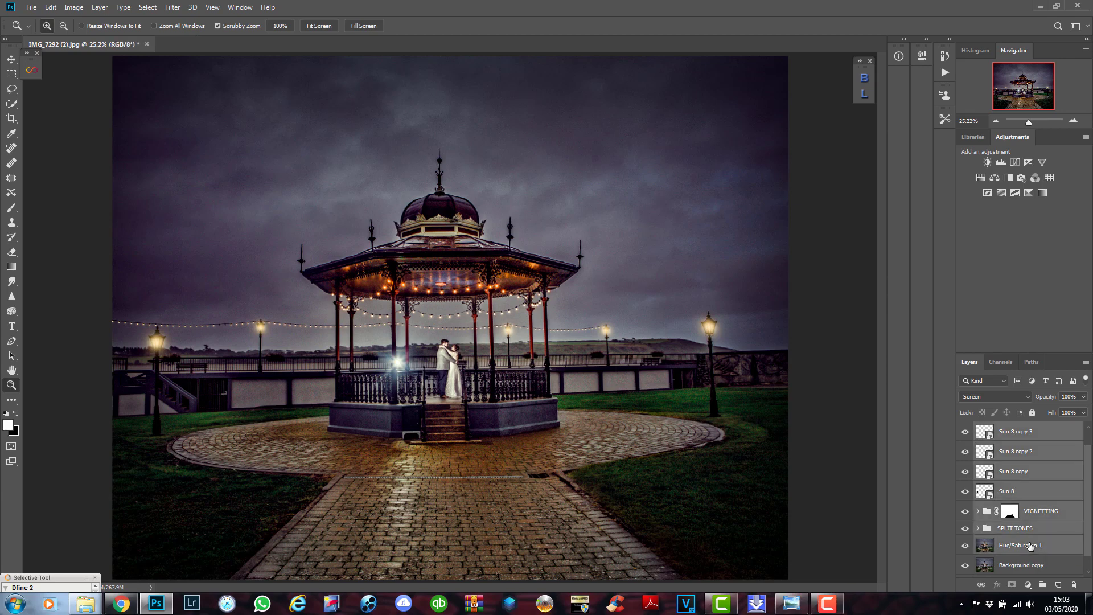
right_click(1027, 484)
click(991, 335)
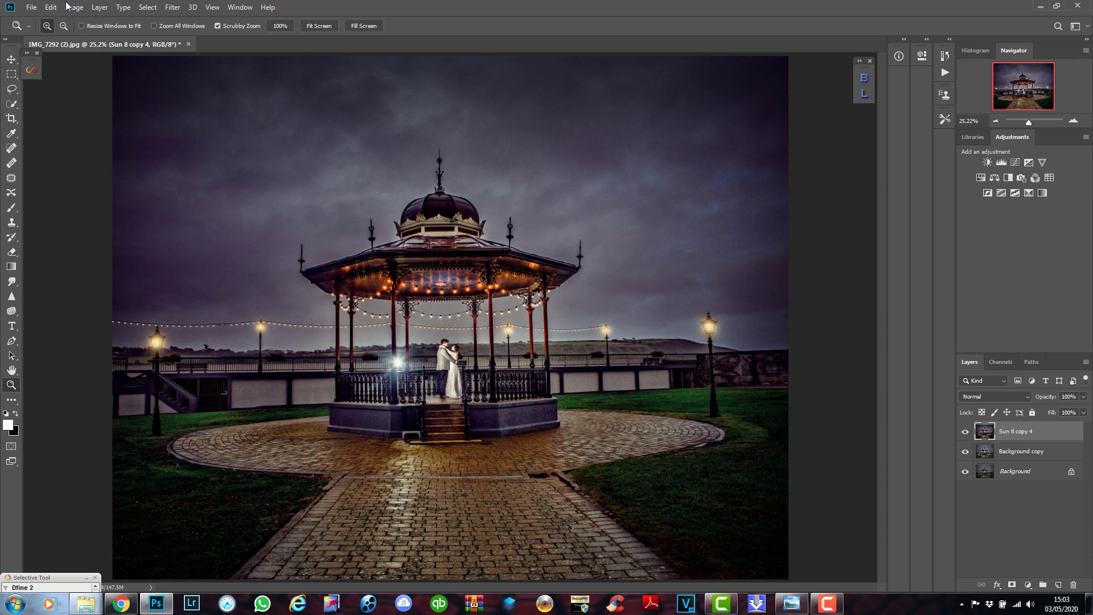
Place rain overlay (4) from the Rain Overlay folder as an embedded image.
click(31, 7)
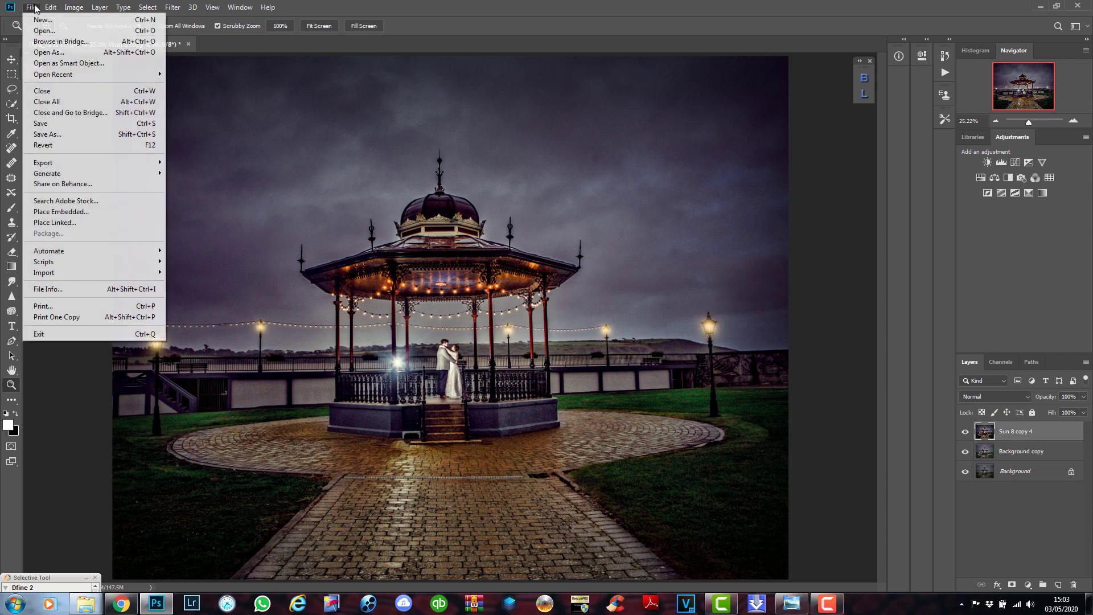
click(67, 212)
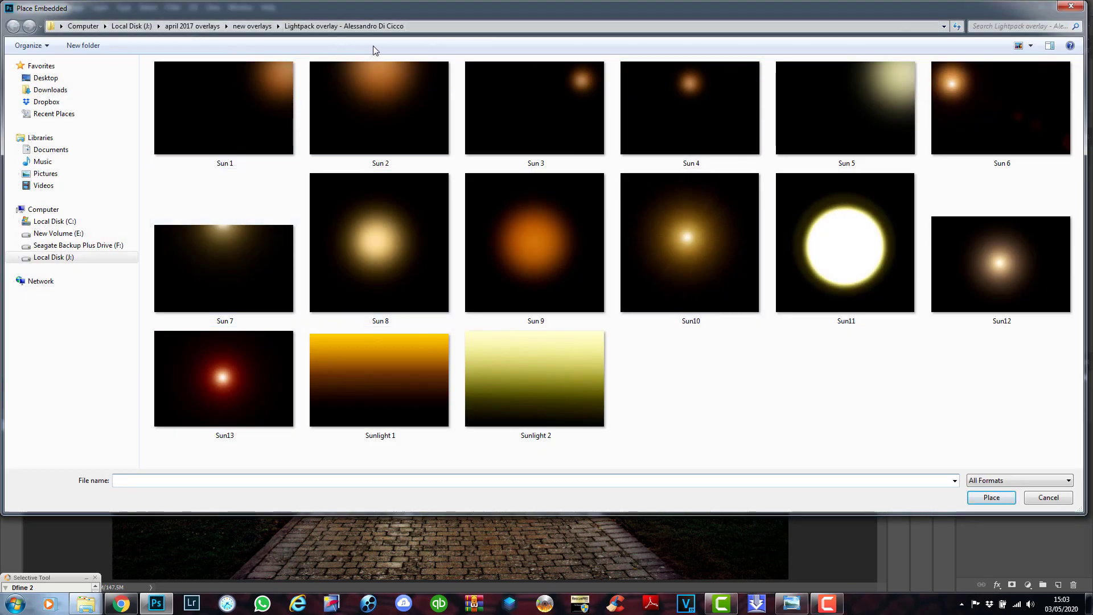
click(257, 30)
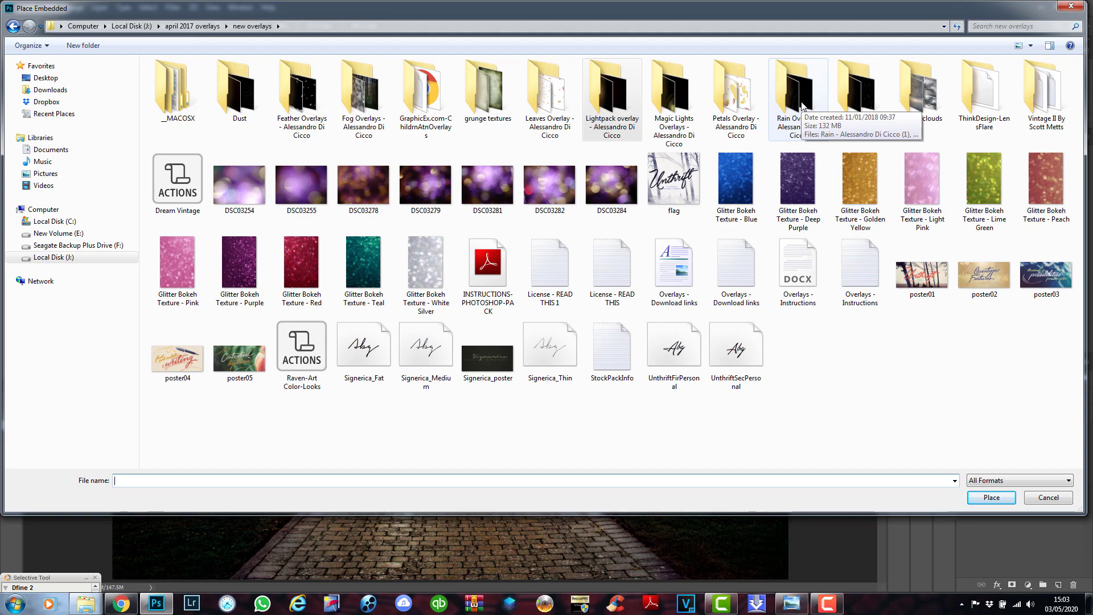
double_click(797, 97)
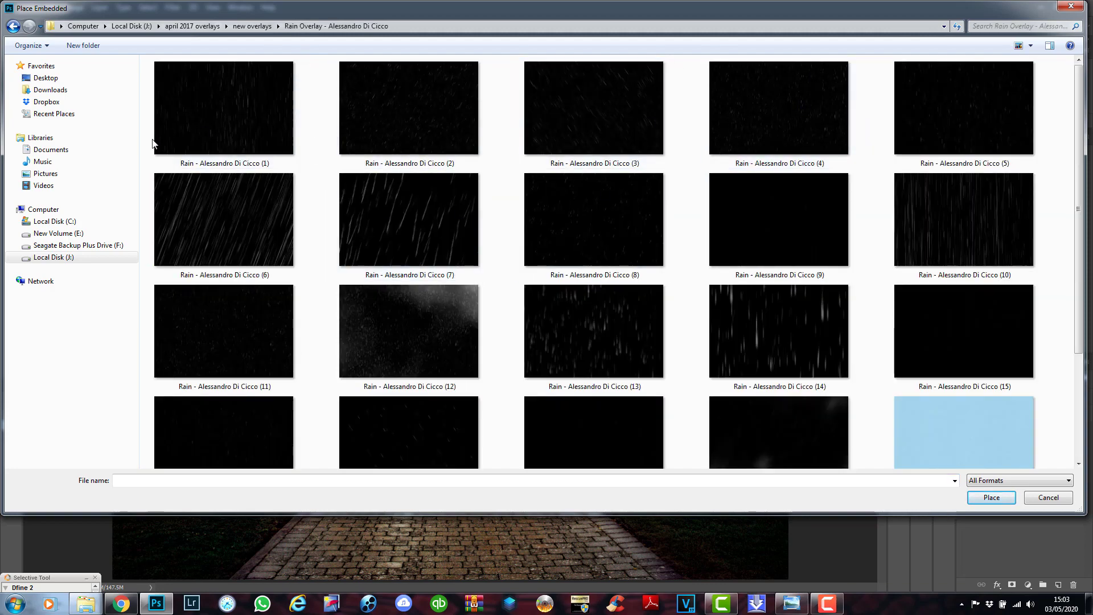
click(773, 134)
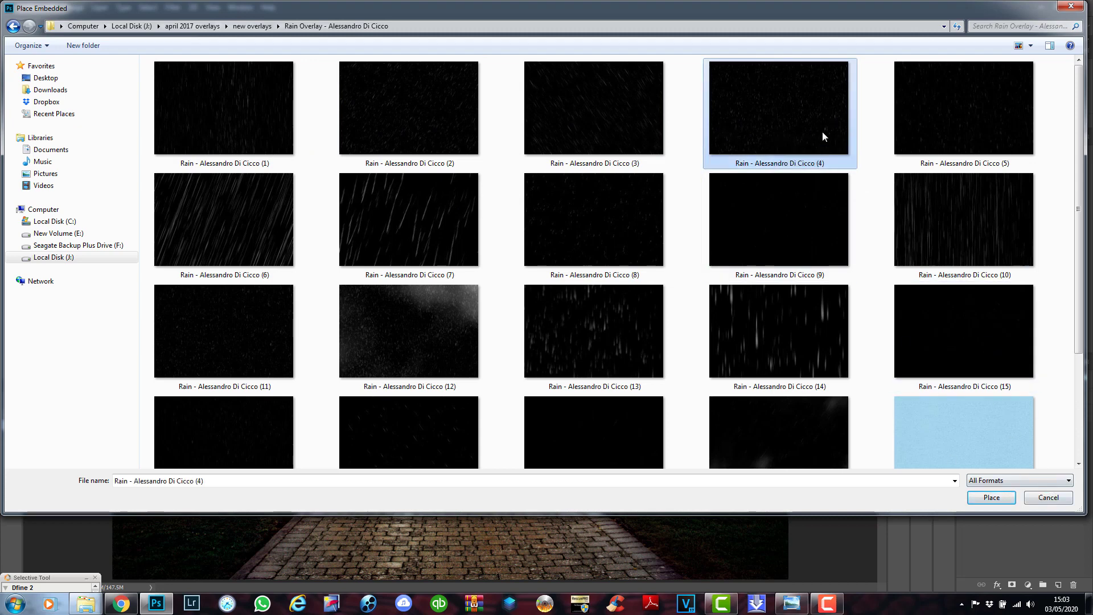
click(982, 499)
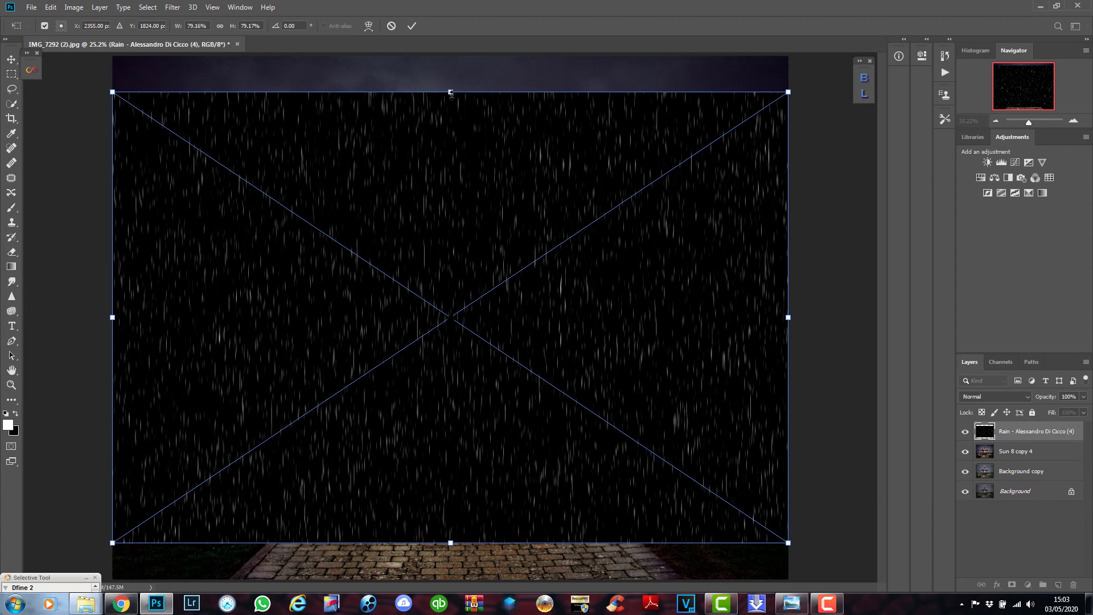
Stretch the rain overlay vertically to cover the whole photo and set its blend mode to Screen.
drag(450, 93, 450, 57)
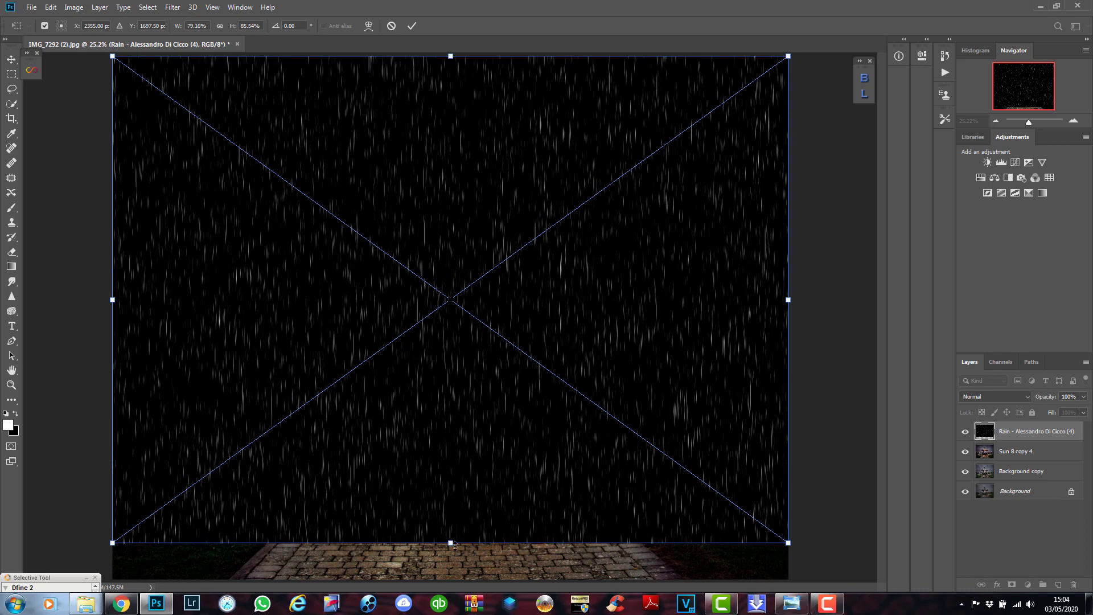
drag(451, 542, 450, 587)
click(412, 25)
key(z)
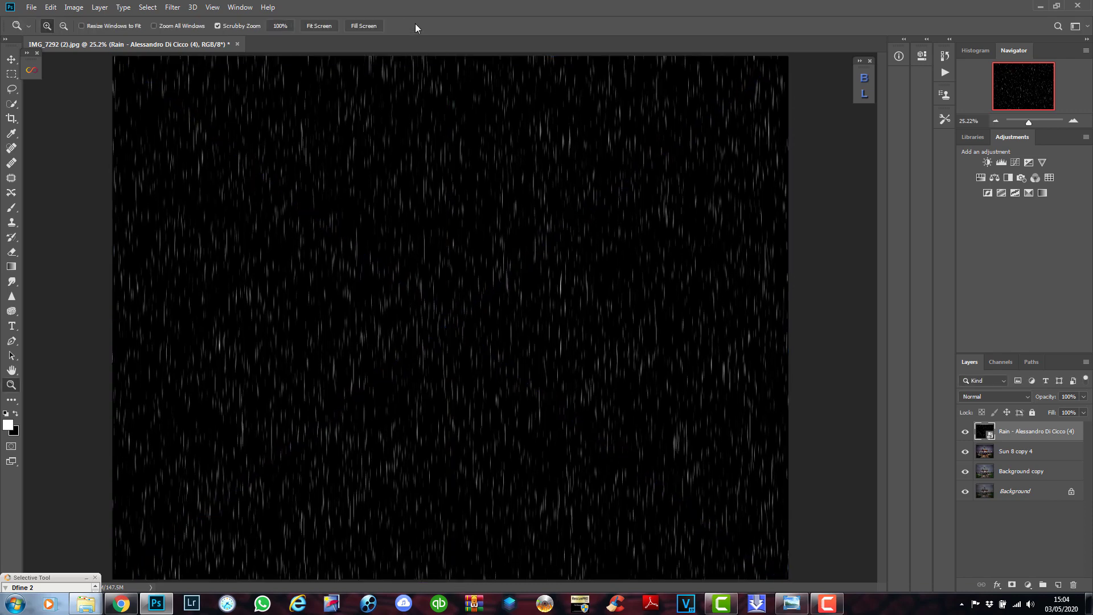
click(976, 395)
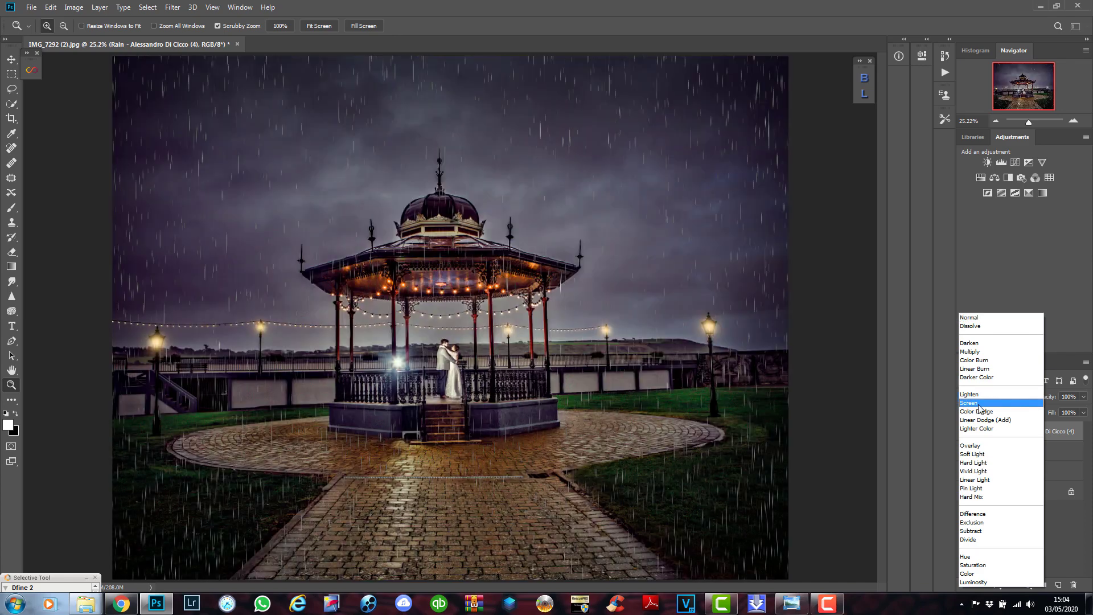
click(978, 403)
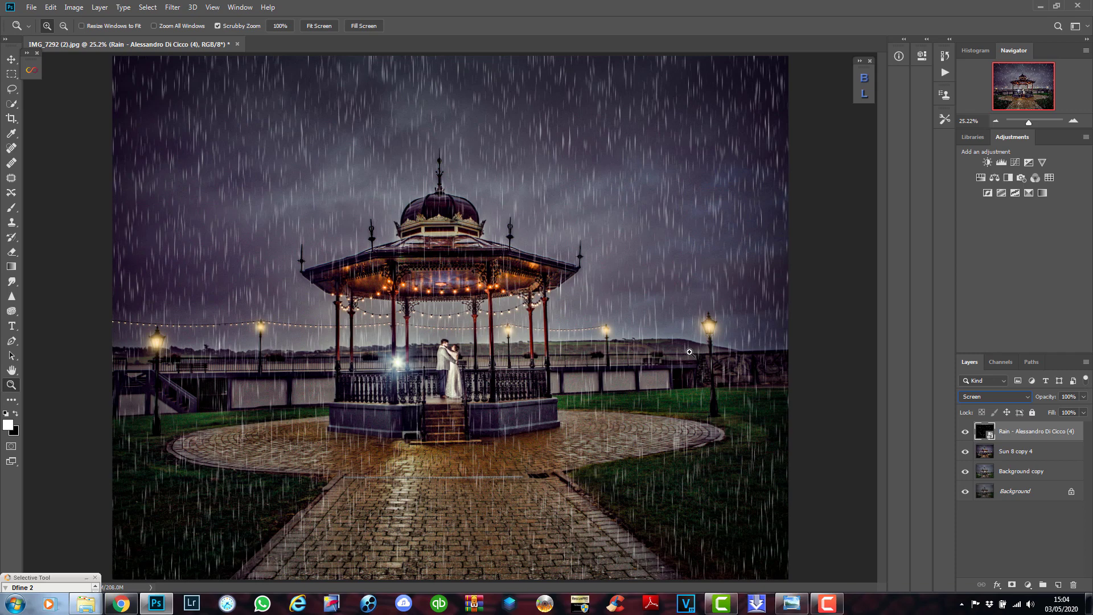
Reduce both the fill and the opacity of the rain overlay layer to 80%.
click(1083, 413)
drag(1086, 428, 1075, 431)
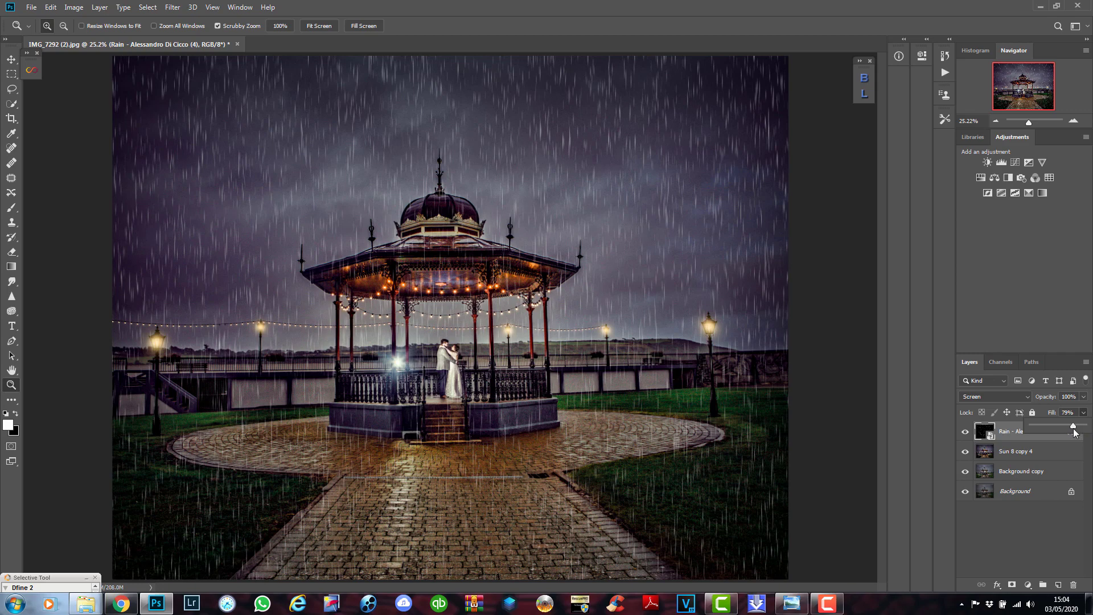
click(1084, 397)
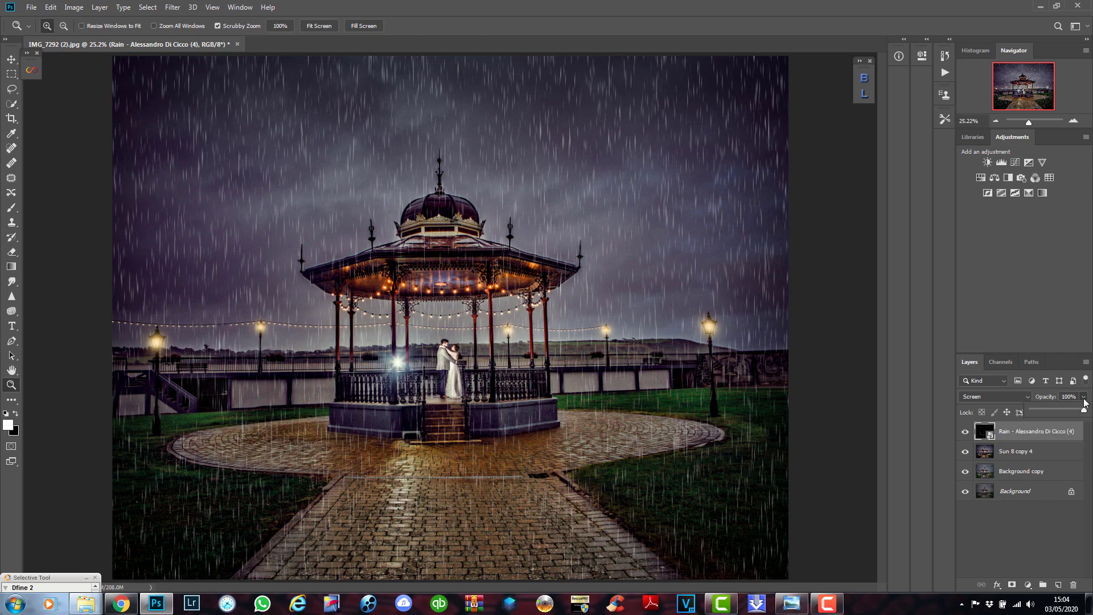
drag(1081, 412, 1074, 413)
Add a mask to the rain layer and paint out the rain beneath the bandstand roof around the couple.
click(1012, 584)
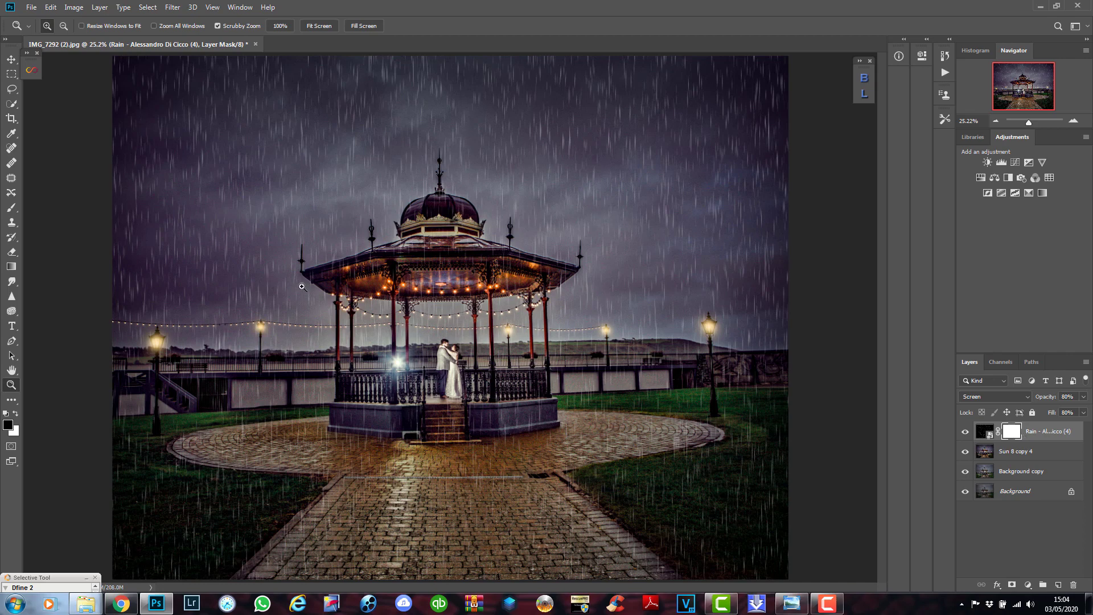
click(11, 210)
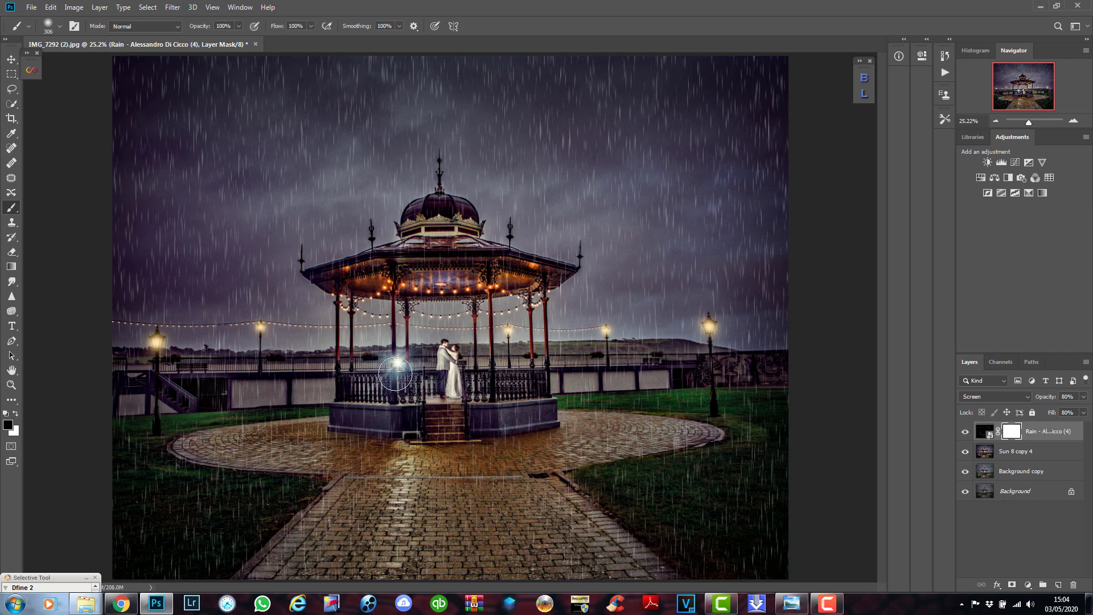
drag(431, 290, 473, 281)
mouse_move(430, 331)
mouse_down()
mouse_move(447, 315)
mouse_move(454, 367)
mouse_move(461, 324)
mouse_move(462, 362)
mouse_move(457, 315)
mouse_move(450, 422)
mouse_move(433, 427)
mouse_move(450, 430)
mouse_move(436, 322)
mouse_move(412, 313)
mouse_move(419, 354)
mouse_move(449, 341)
mouse_move(456, 311)
mouse_move(472, 317)
mouse_move(463, 384)
mouse_move(479, 389)
mouse_move(414, 385)
mouse_move(470, 375)
mouse_move(472, 284)
mouse_move(533, 282)
mouse_move(499, 285)
mouse_up()
drag(117, 489, 106, 516)
scroll(442, 414, up, 3)
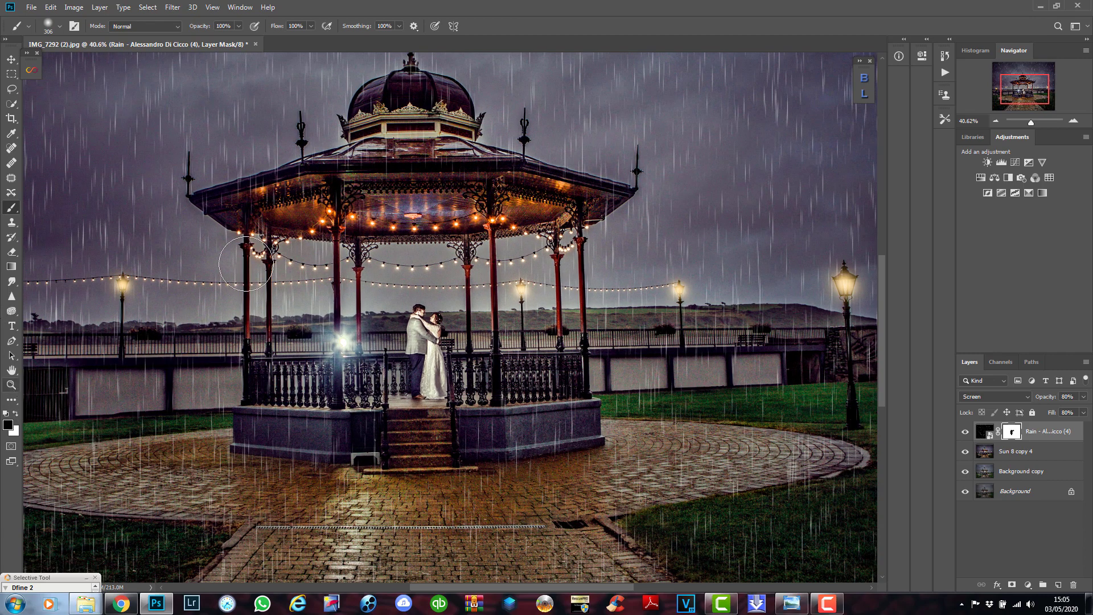
Mask out the remaining rain under the outer edges of the bandstand roof with a 136 px soft round brush.
right_click(443, 206)
click(545, 233)
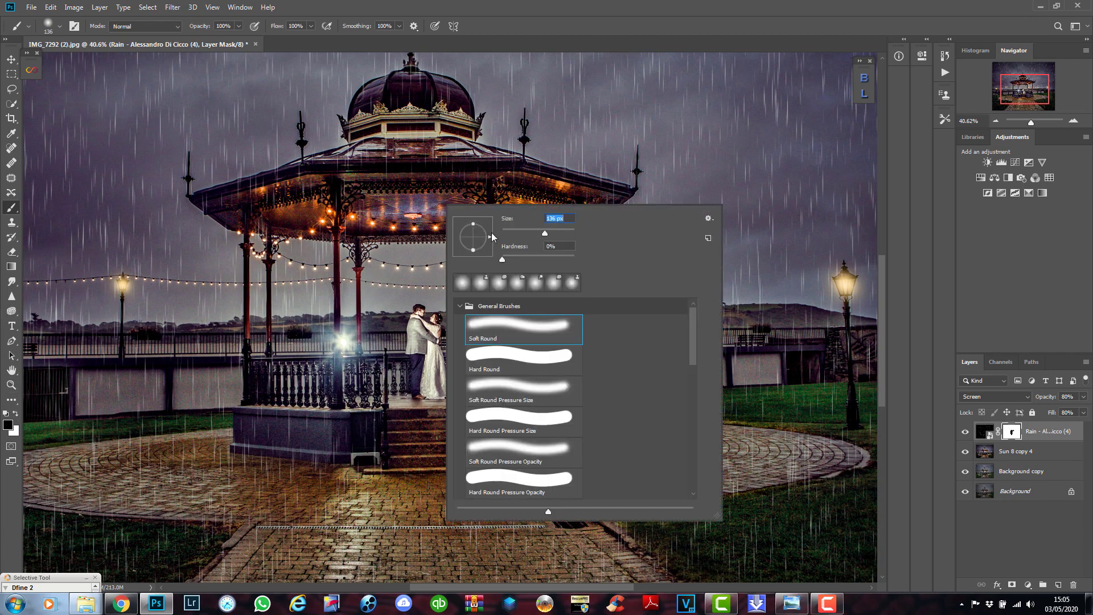
click(358, 184)
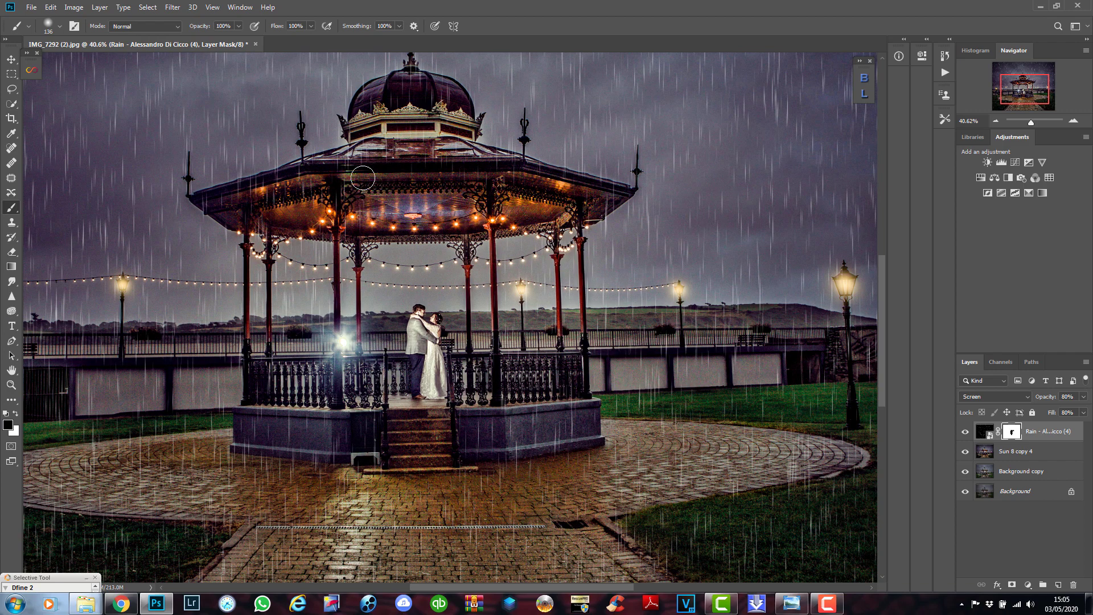
mouse_move(215, 203)
mouse_down()
mouse_move(234, 202)
mouse_move(272, 228)
mouse_move(328, 226)
mouse_up()
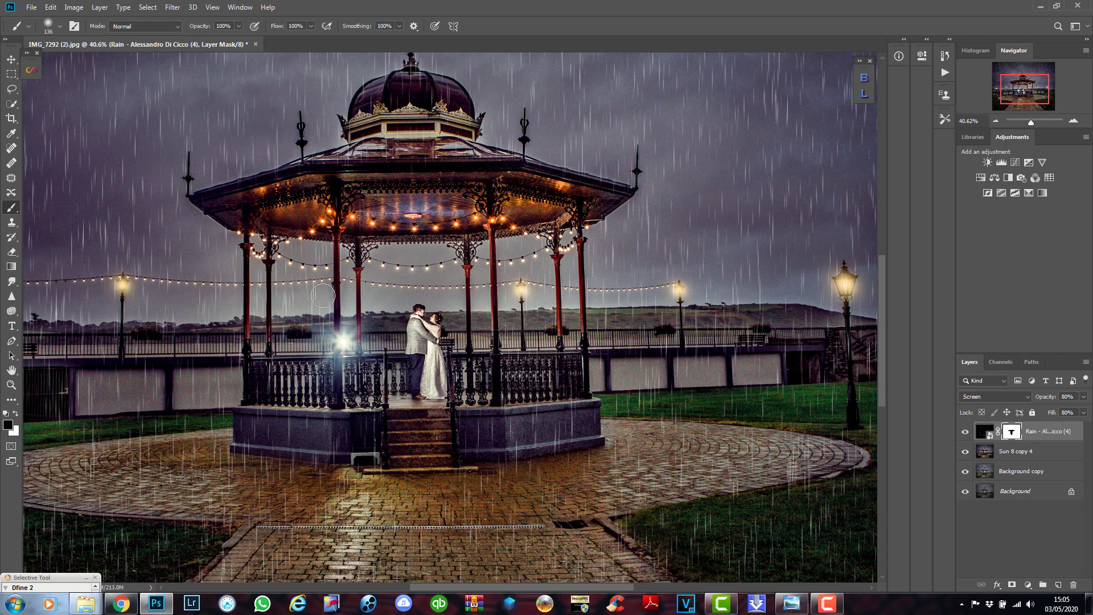
click(10, 384)
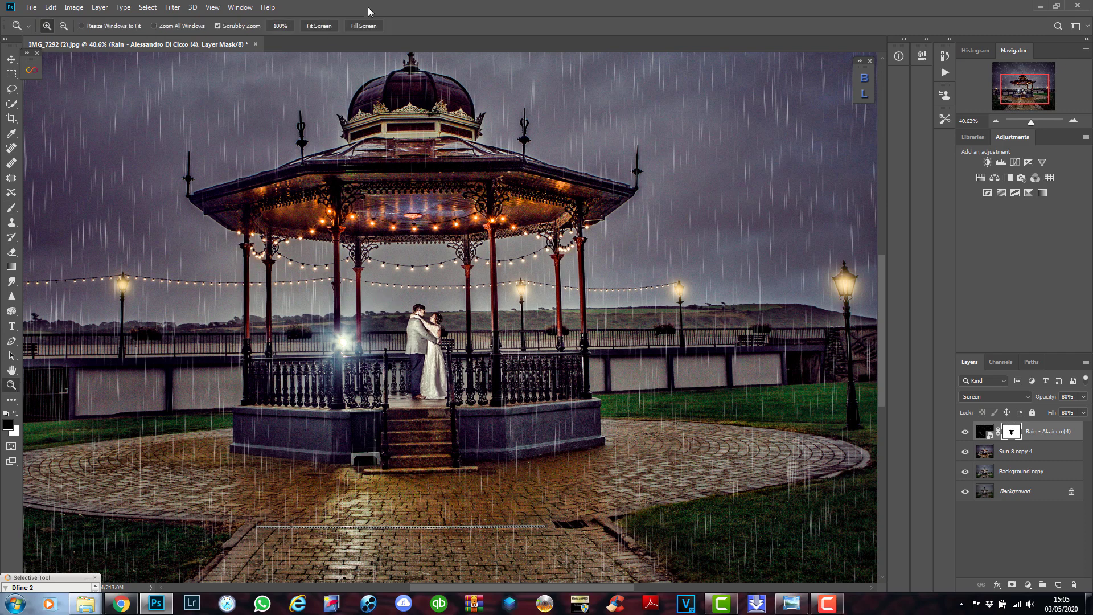
click(310, 26)
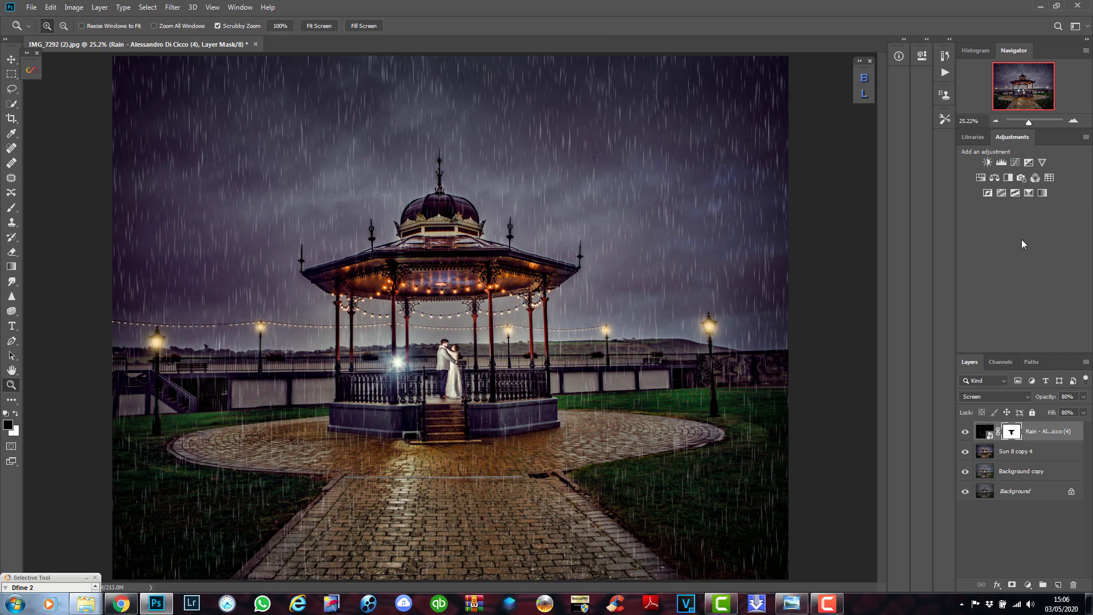
Try a faded look by raising the black point in a new Curves adjustment layer, and delete that layer.
click(1015, 162)
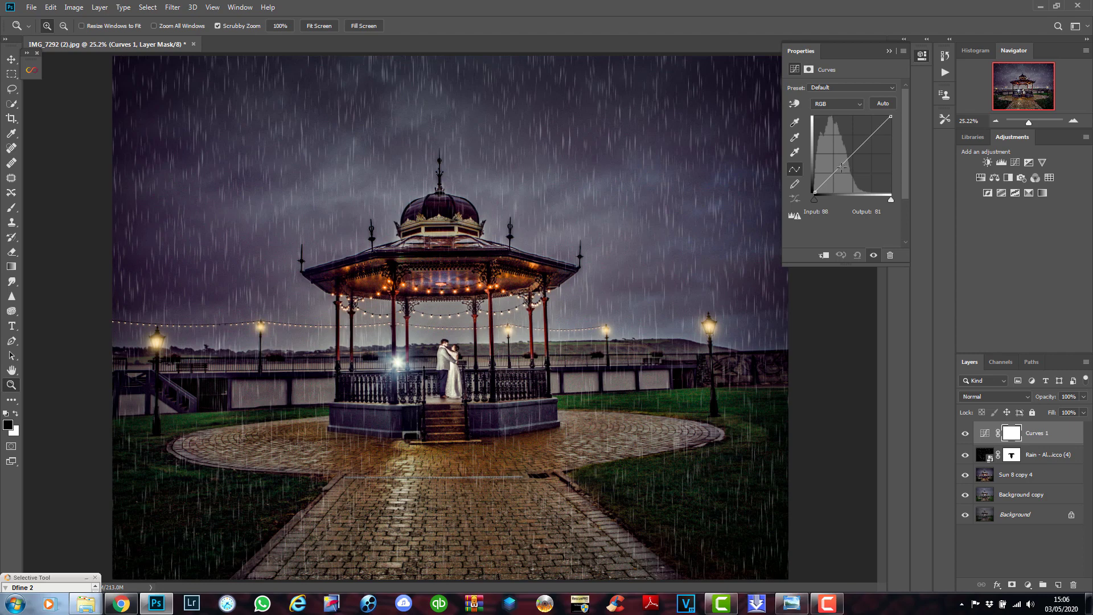
click(840, 166)
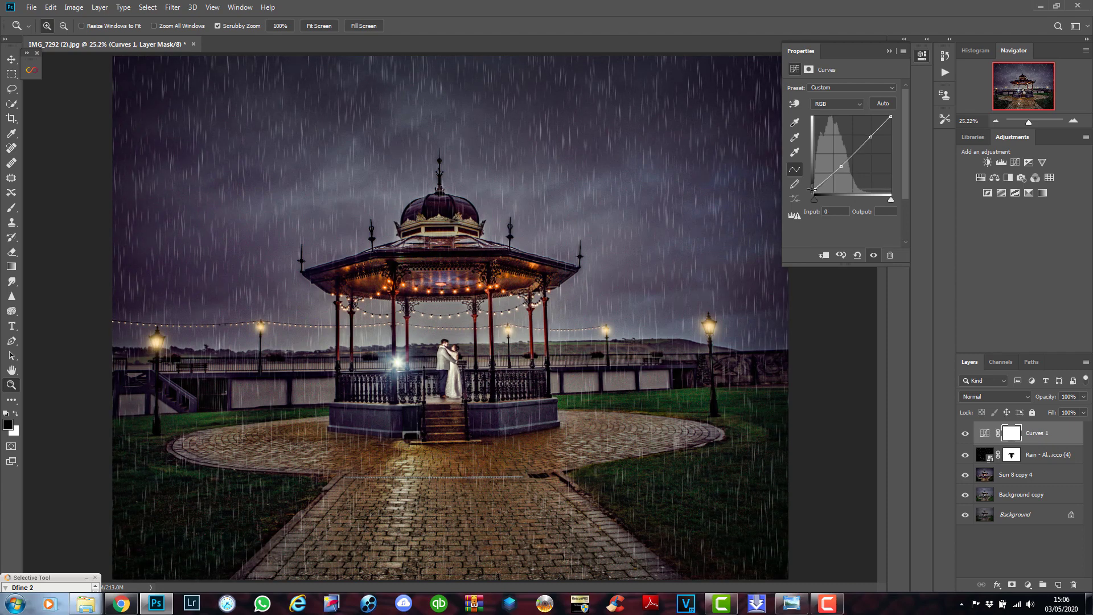
drag(811, 186, 807, 177)
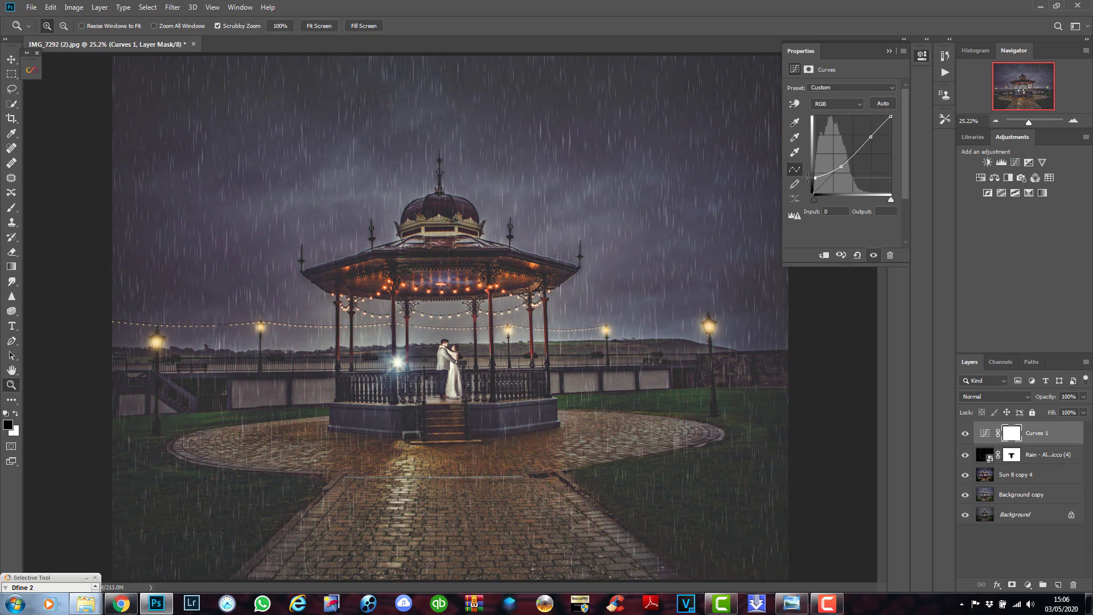
drag(807, 178, 807, 179)
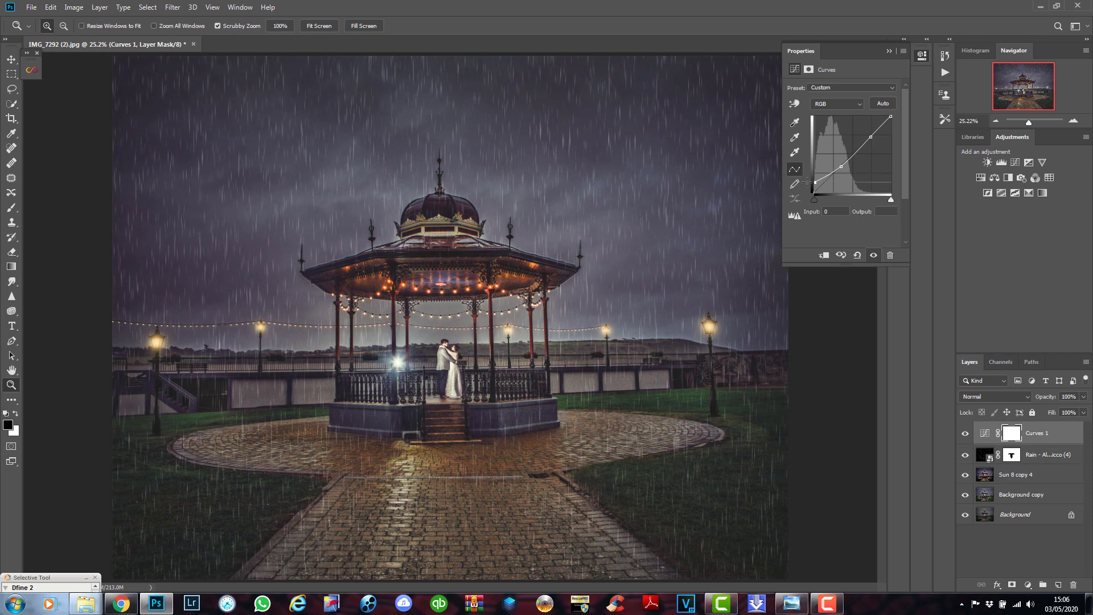
drag(807, 183, 807, 184)
drag(1060, 443, 1073, 585)
click(889, 52)
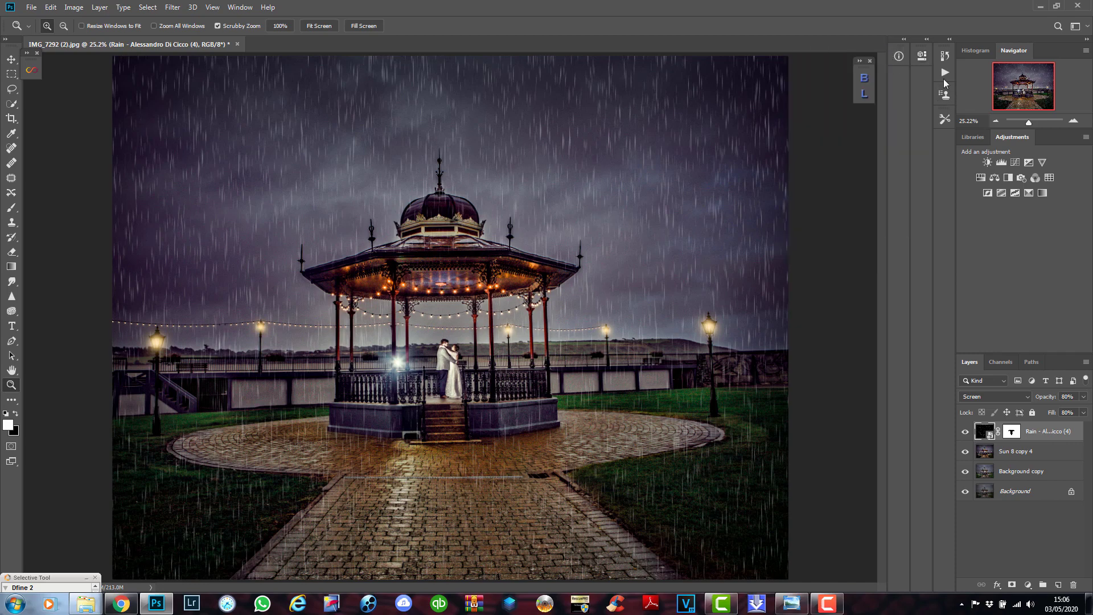
Run the FINISHING FX action from the Portrait Suite 3 set on the rain composite.
click(943, 74)
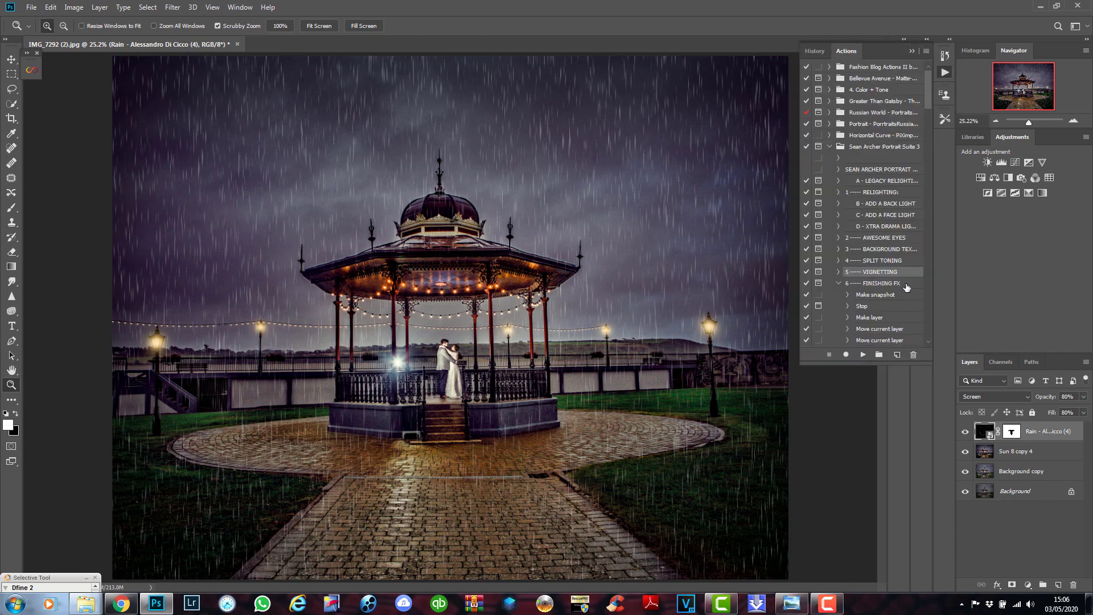
click(880, 284)
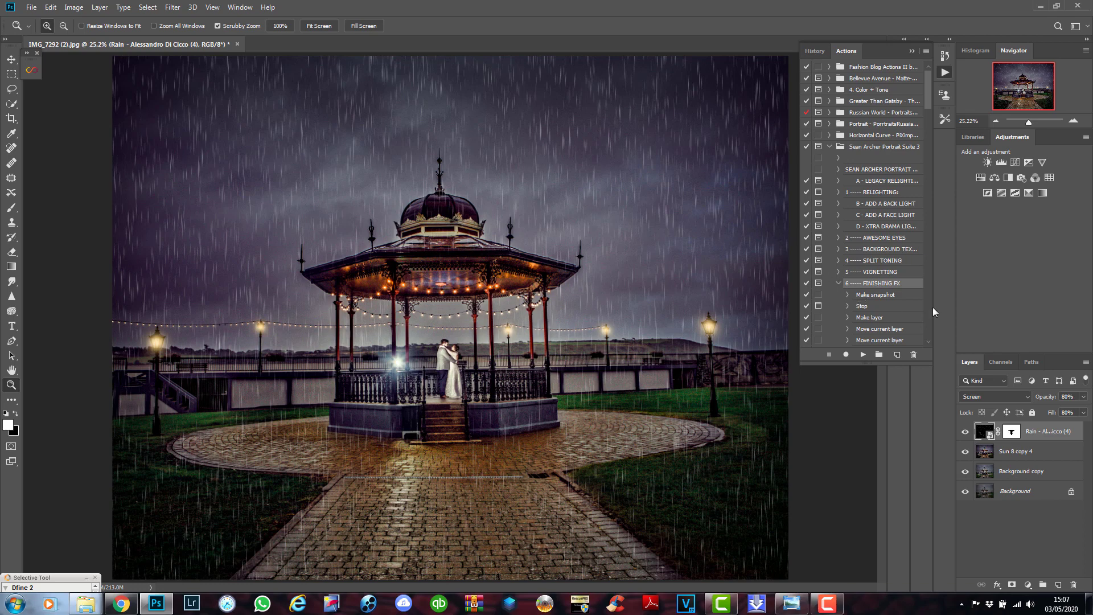
click(863, 354)
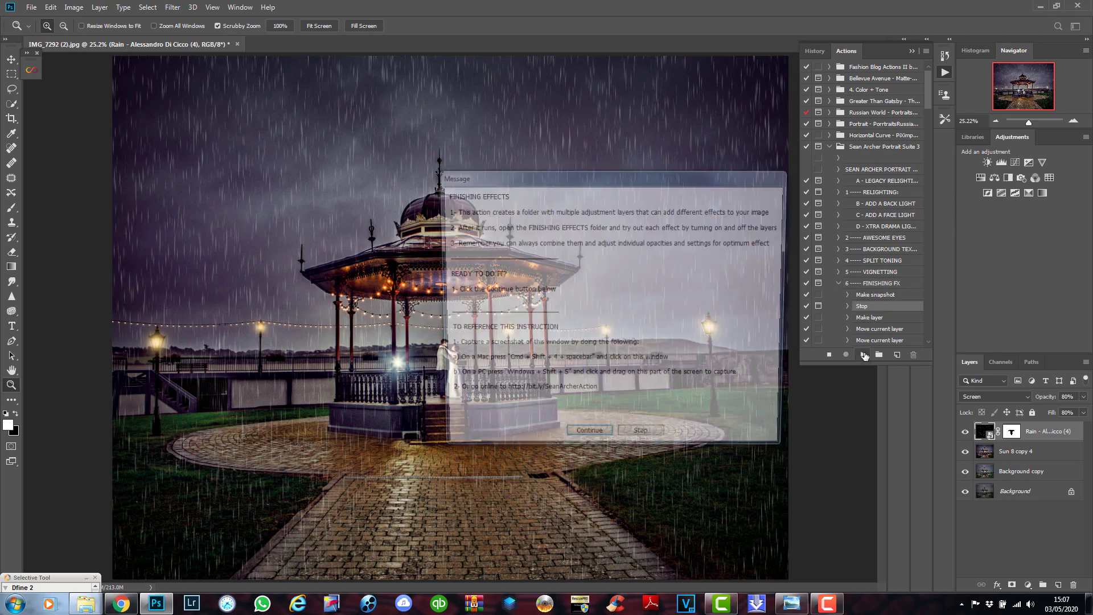
click(598, 441)
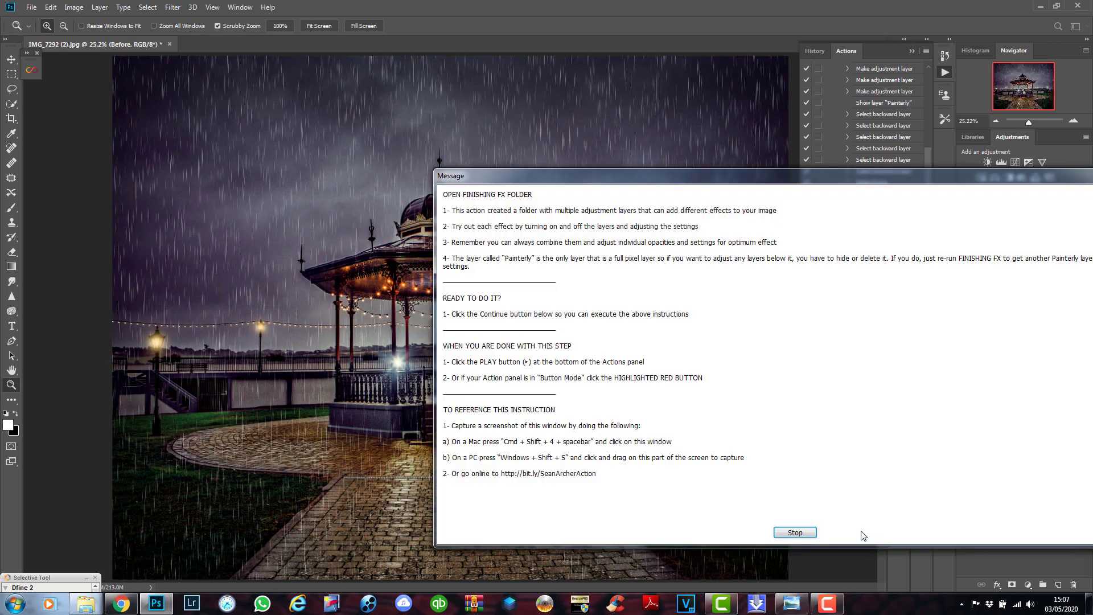
click(795, 530)
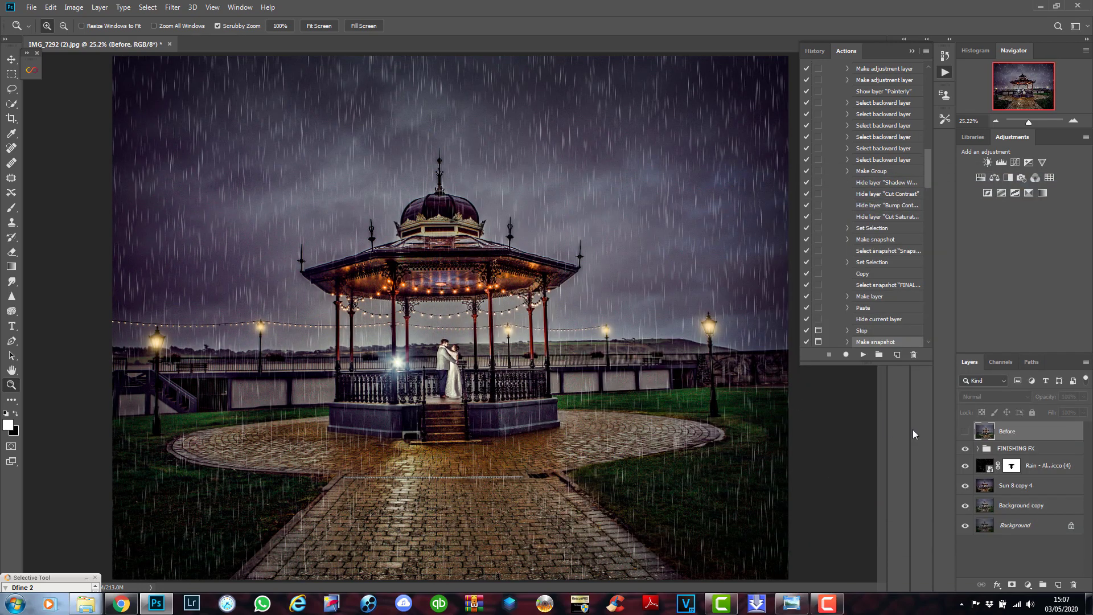
Expand the FINISHING FX group and make its Shadow Wash layer visible, comparing the image with and without it.
click(977, 450)
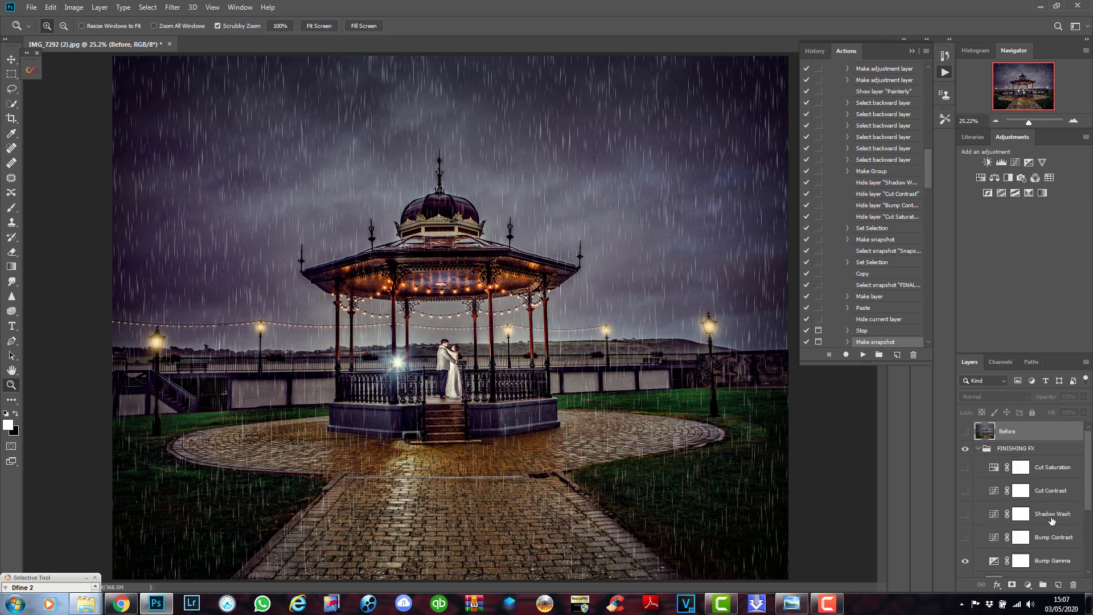
click(965, 515)
click(965, 516)
click(965, 516)
click(964, 516)
click(965, 516)
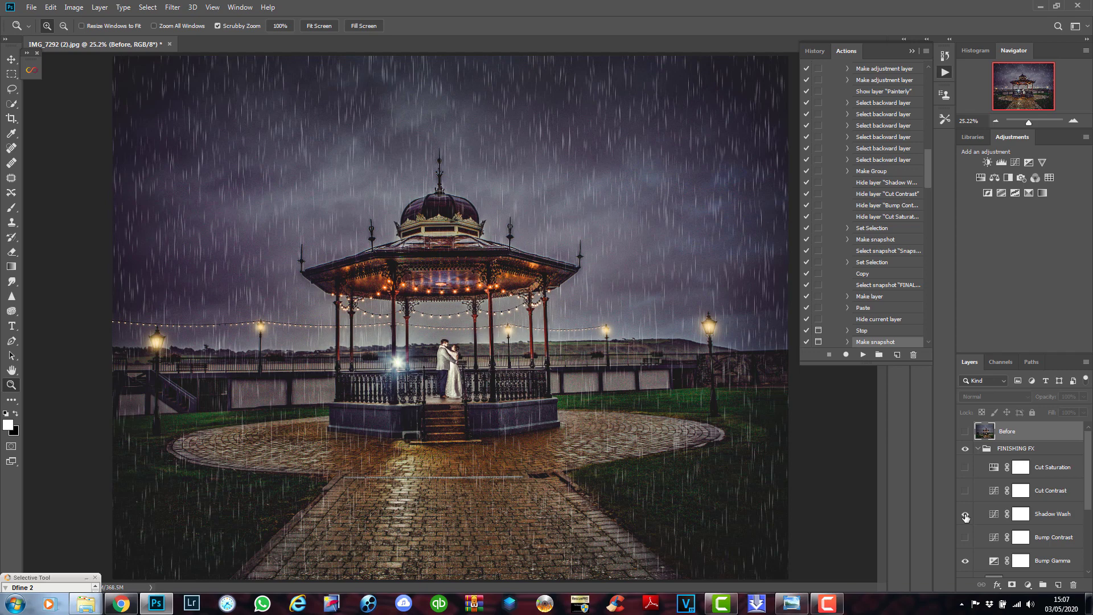
Paint black on the Shadow Wash mask over the foreground brick path with a 354 px soft round brush.
click(1021, 516)
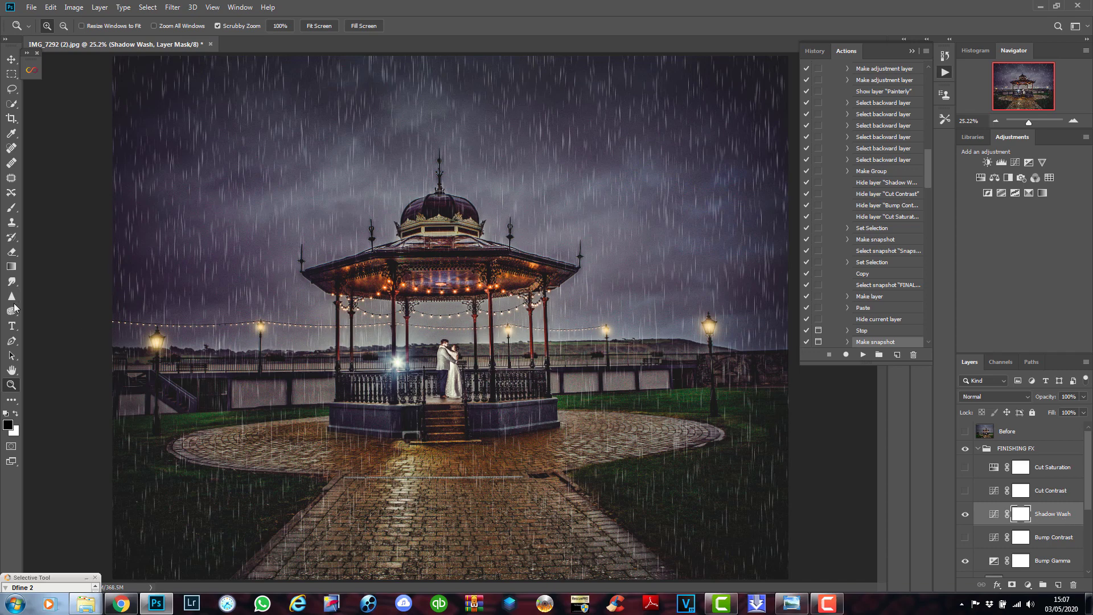
click(12, 209)
right_click(389, 490)
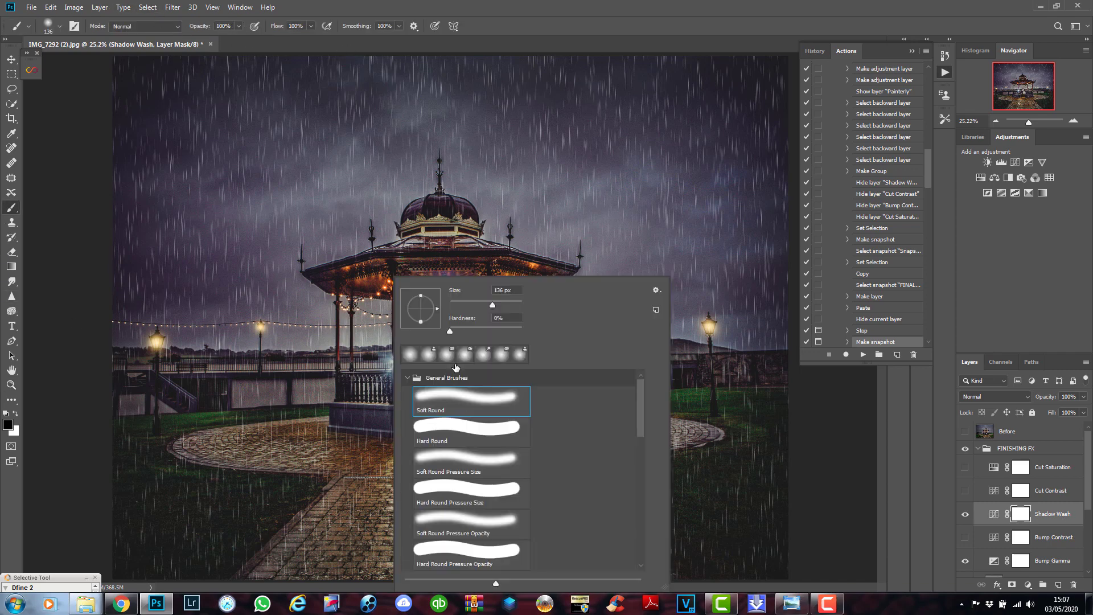
click(349, 512)
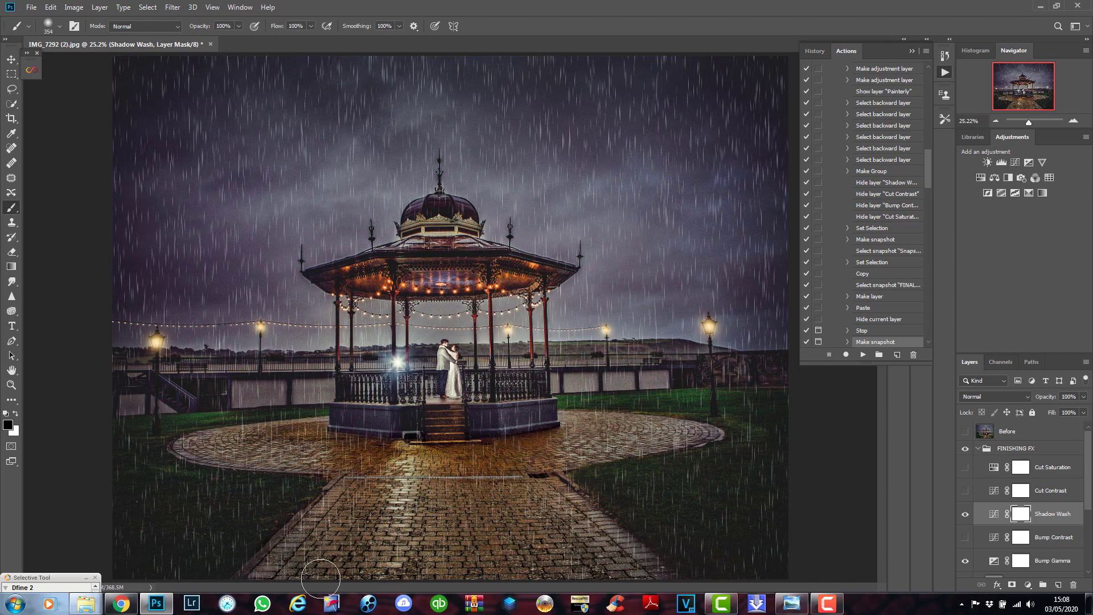
drag(571, 556, 521, 493)
key(x)
Merge the layers from Before down to Background copy, and toggle the merged layer to compare it with the original Background.
click(979, 448)
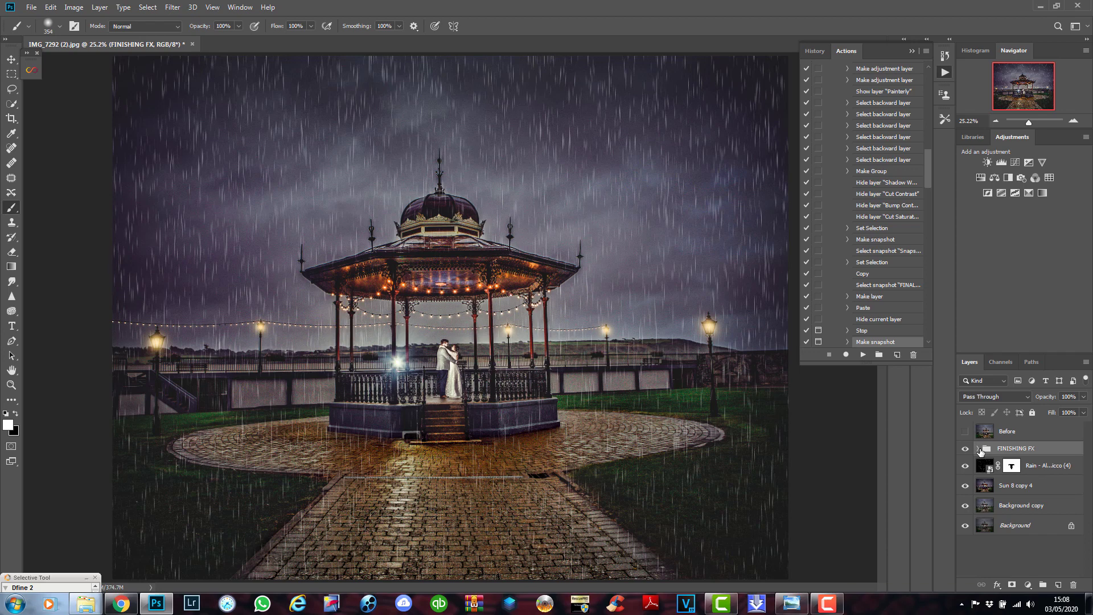
click(1025, 434)
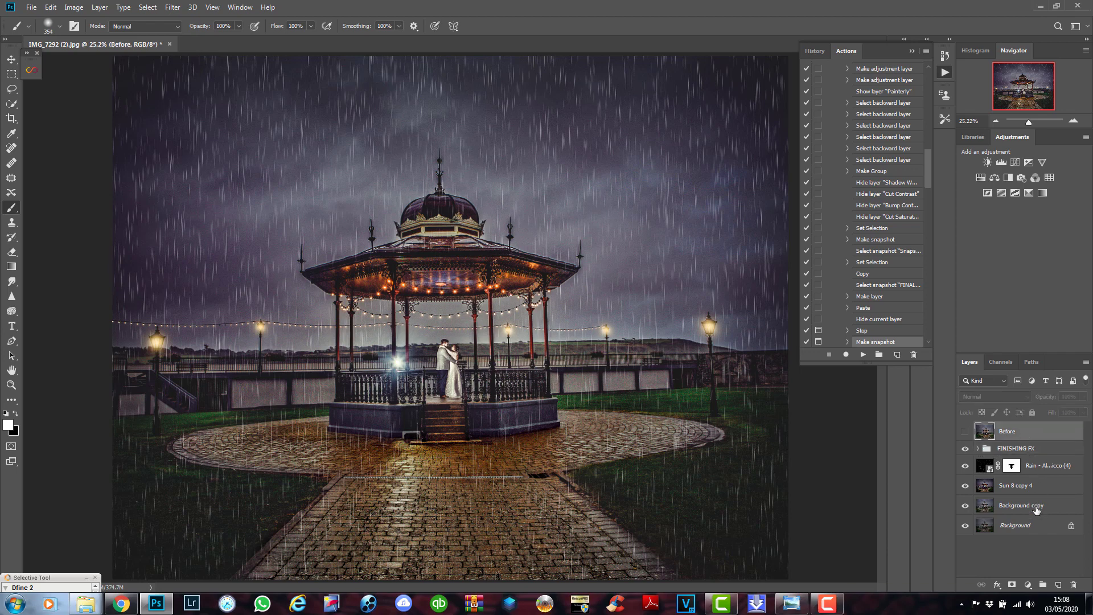
shift+click(1035, 509)
right_click(1036, 510)
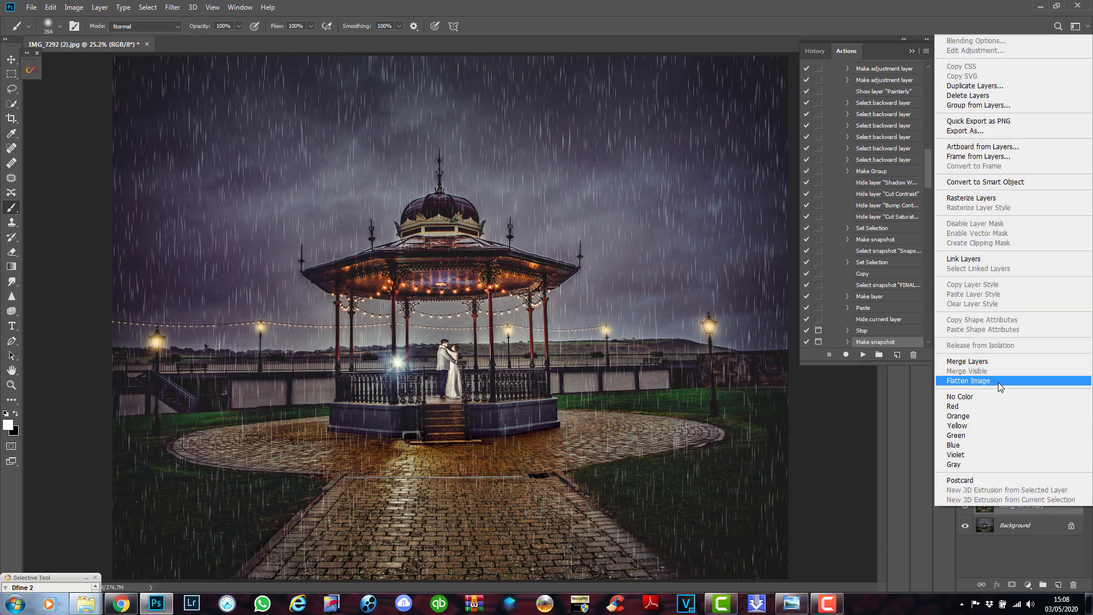
click(988, 361)
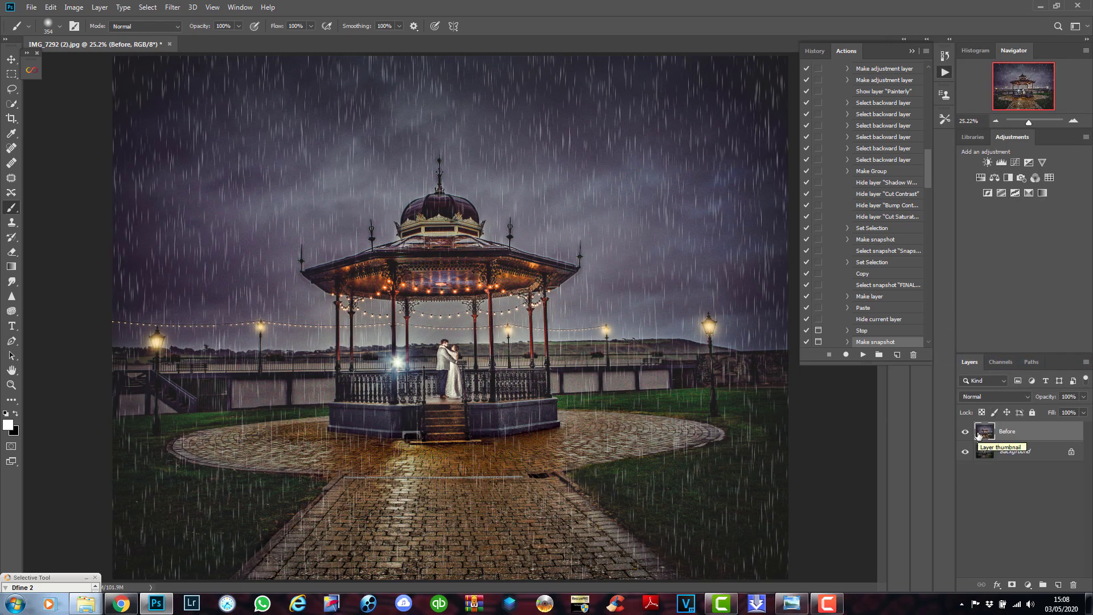
click(966, 433)
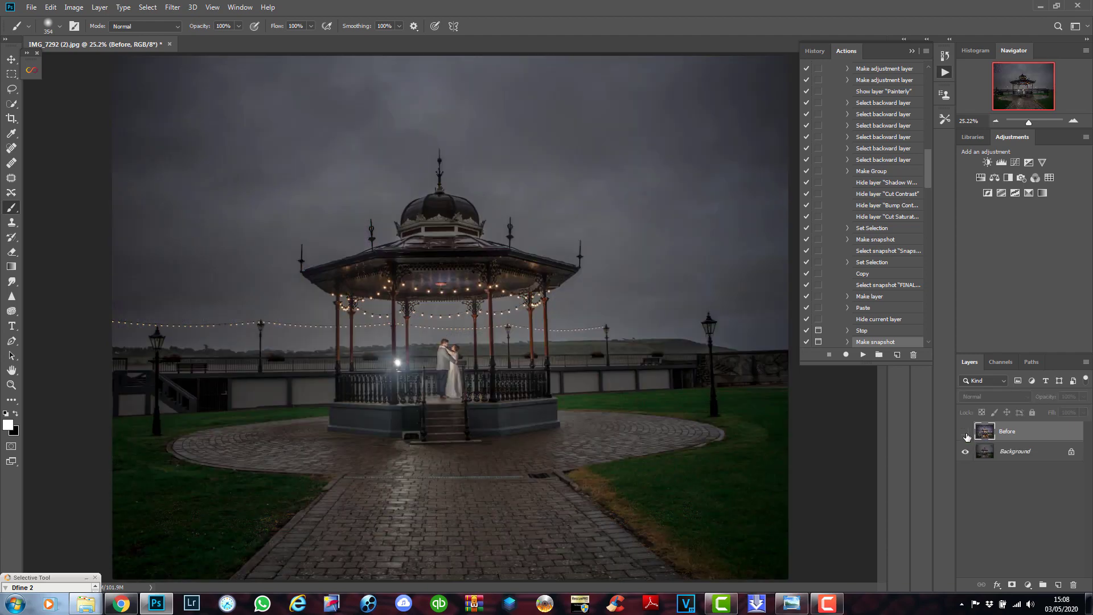
click(965, 433)
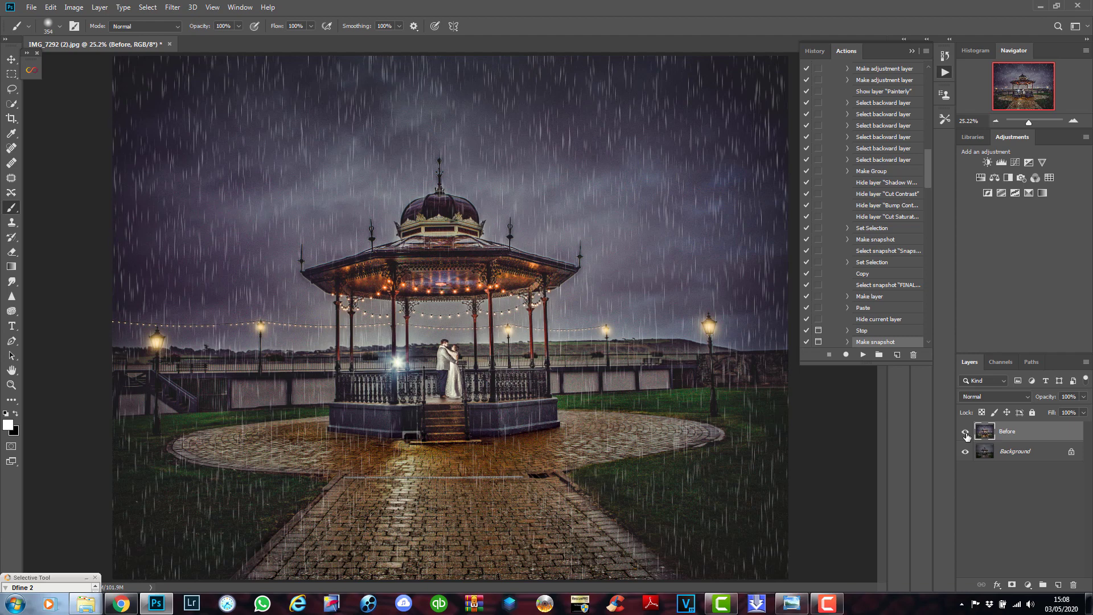